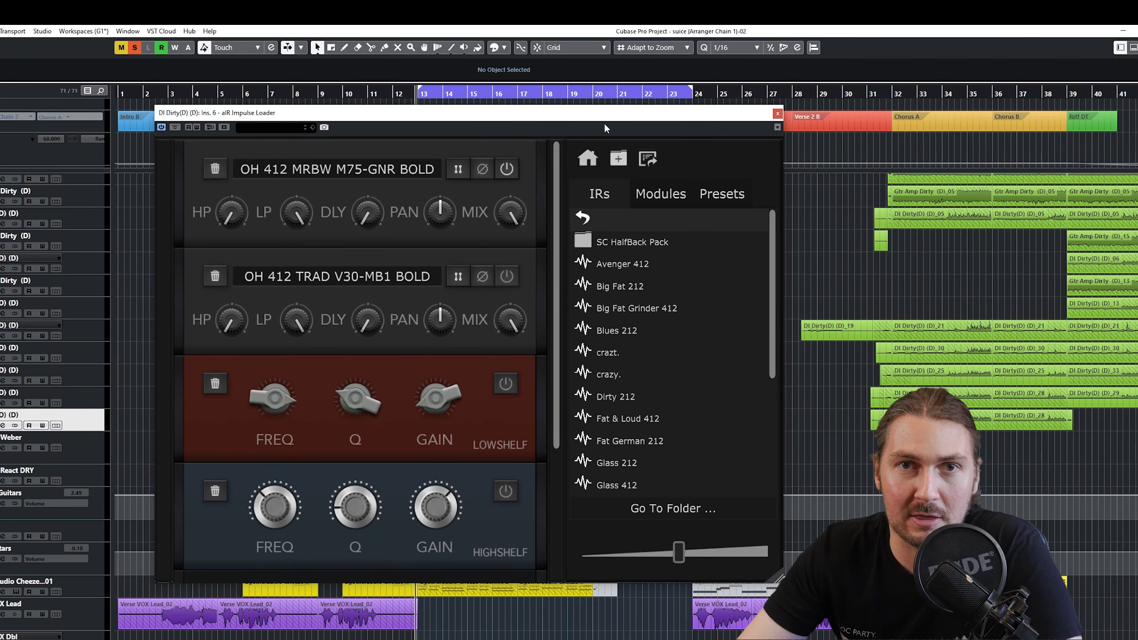
Step: Reposition the aIR Impulse Loader window and enlarge it
left_click_drag(605, 125, 519, 101)
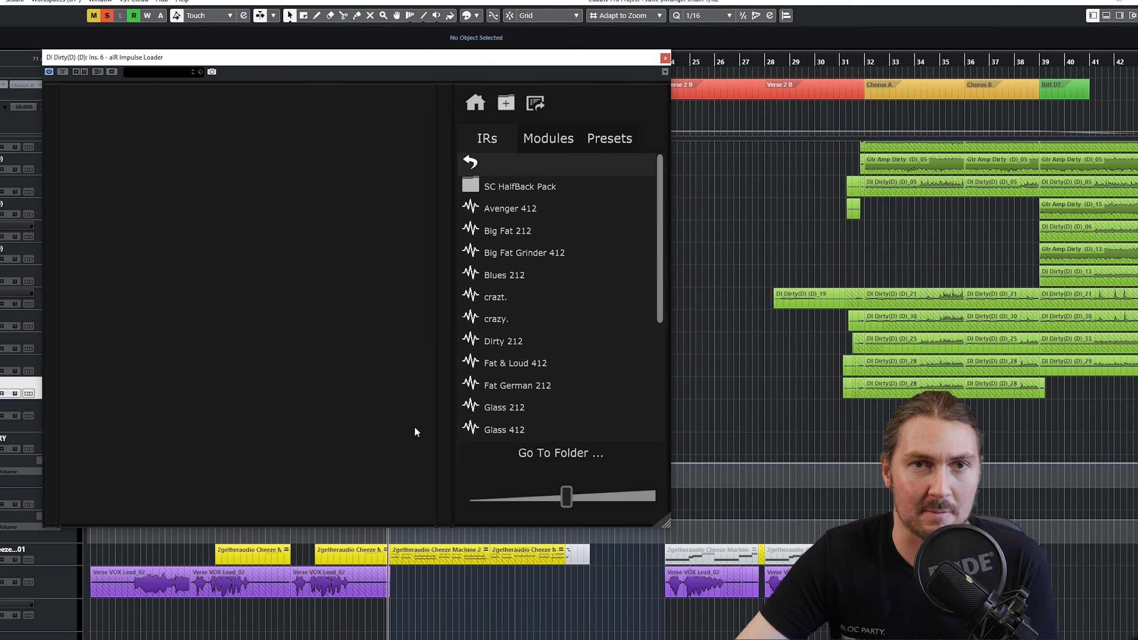
left_click_drag(666, 524, 803, 488)
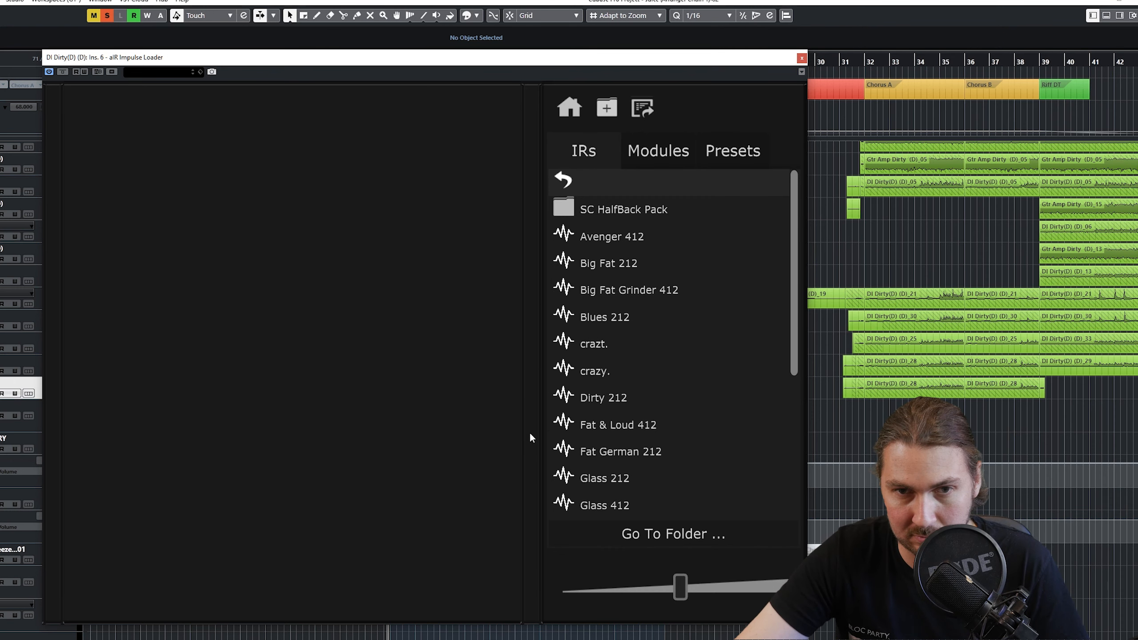
Step: Look through the default impulse responses and the folders inside SC HalfBack Pack, and return to the IR list
scroll(684, 385, "down", 3)
scroll(670, 386, "up", 3)
scroll(637, 386, "down", 3)
scroll(632, 340, "up", 3)
double_click(629, 211)
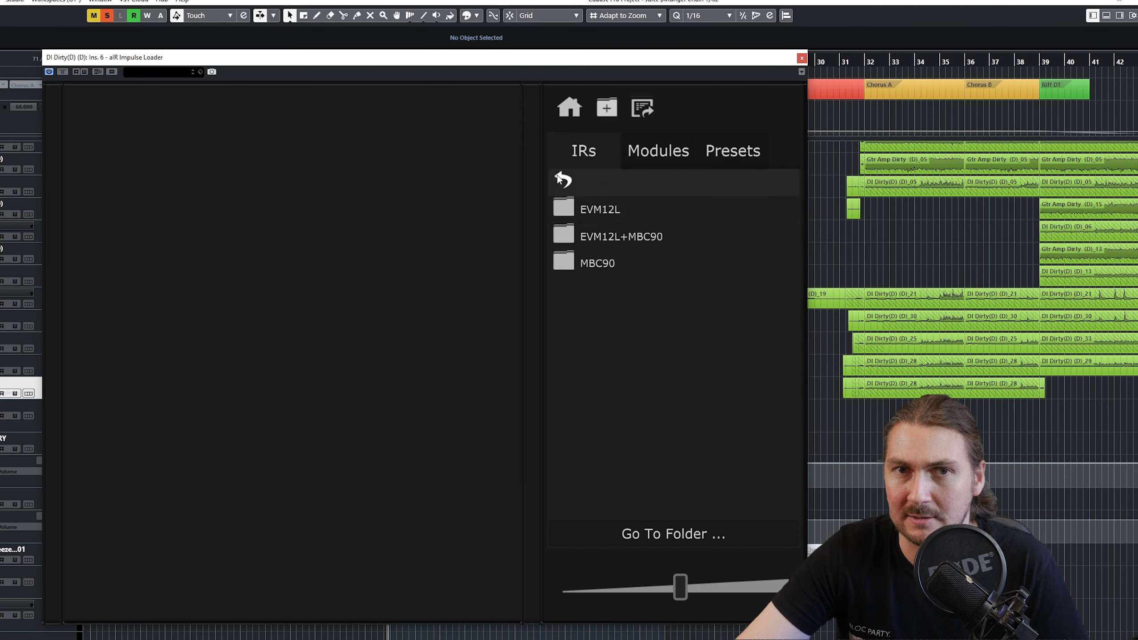
left_click(558, 177)
scroll(693, 406, "down", 3)
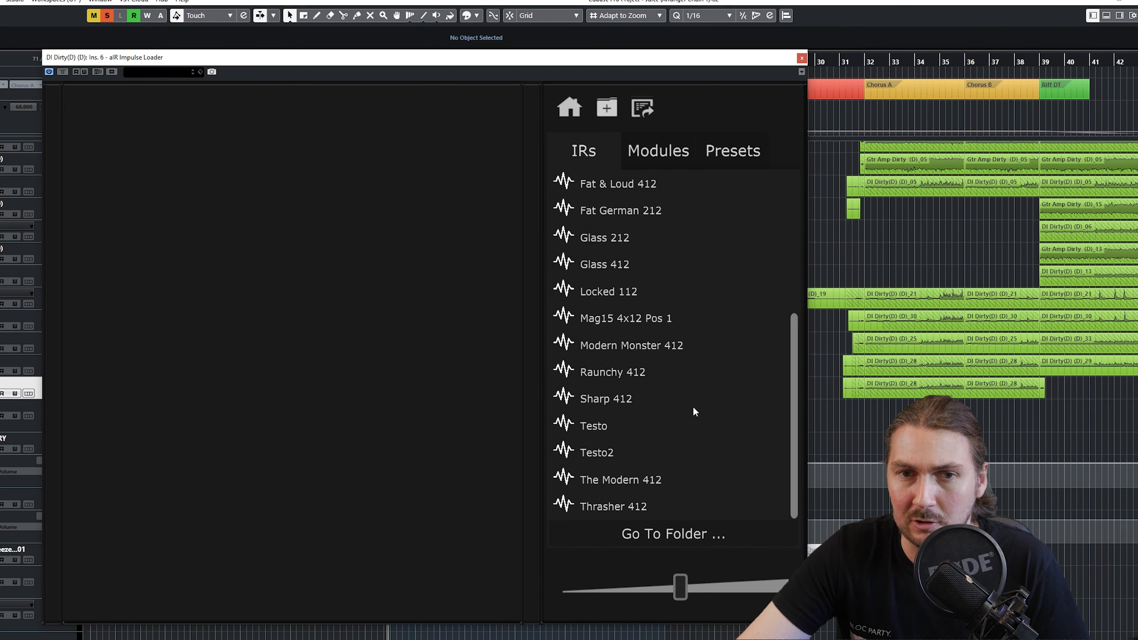
scroll(667, 406, "up", 3)
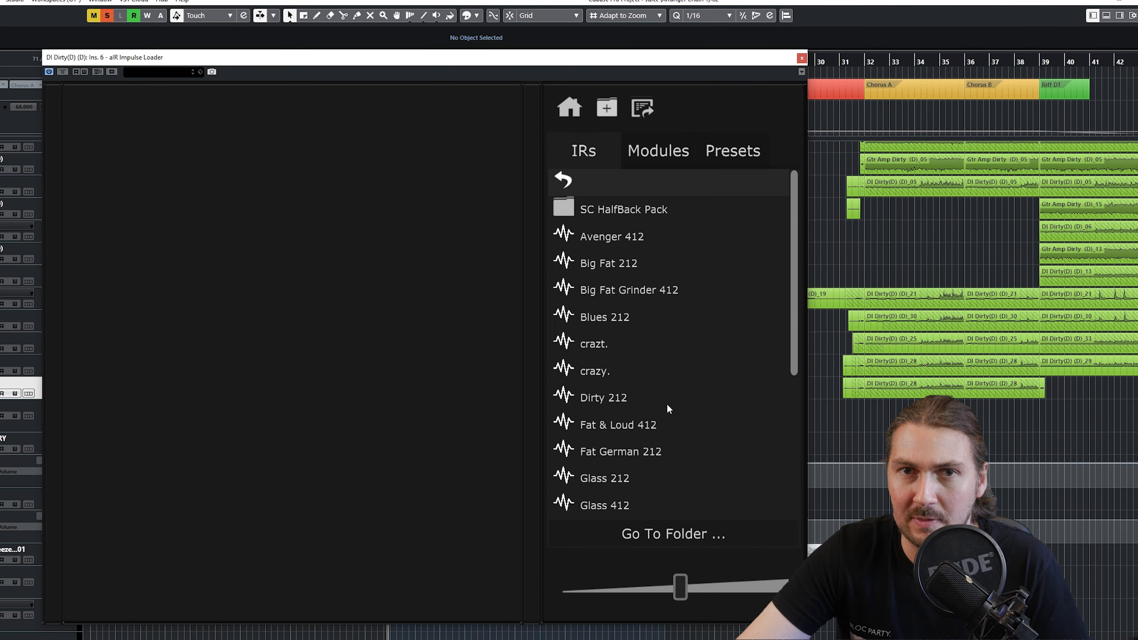
Step: View the parent folder of the default IRs and look through one of its subfolders
left_click(562, 178)
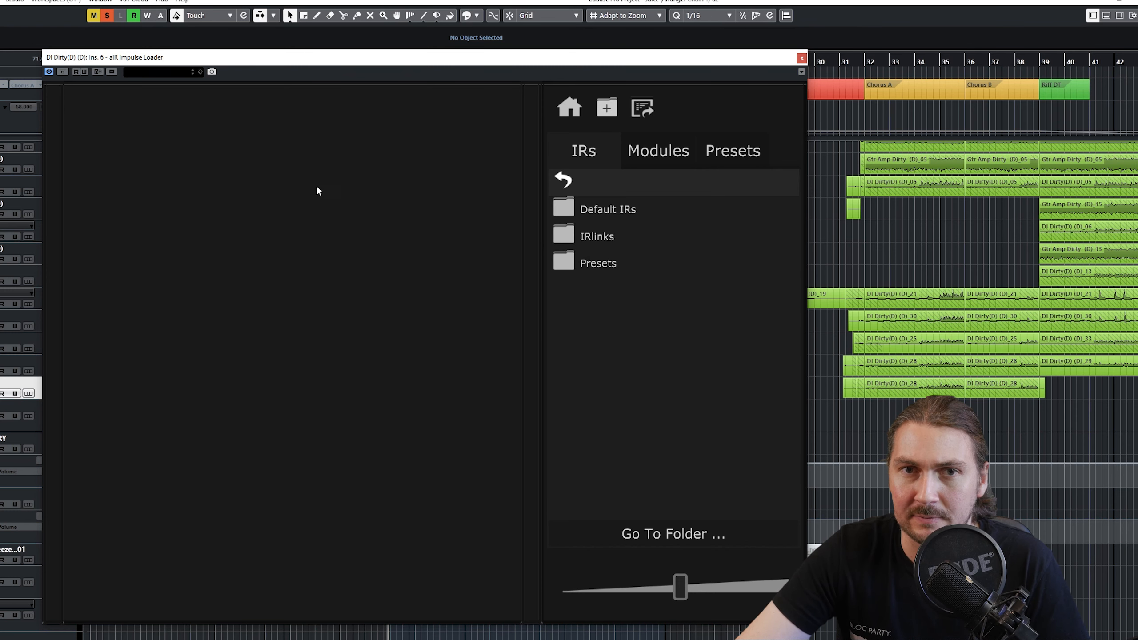
left_click(607, 233)
scroll(622, 348, "down", 3)
scroll(605, 231, "up", 3)
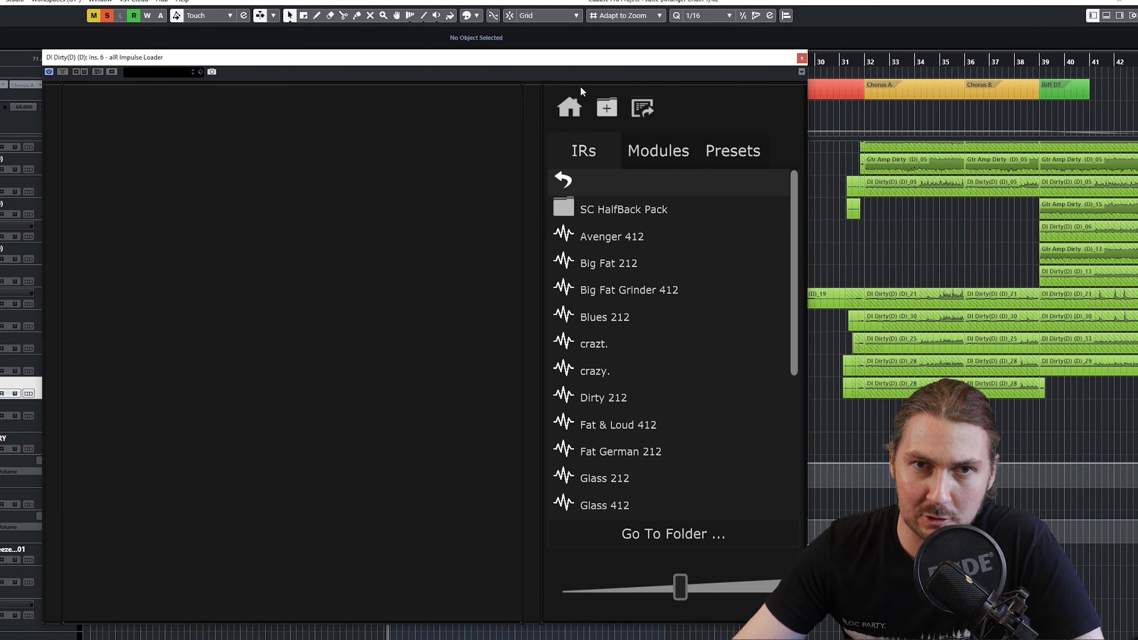
Step: Go to the home IR folder, browse the linked Cabinet folder and its parent, and return home
left_click(573, 109)
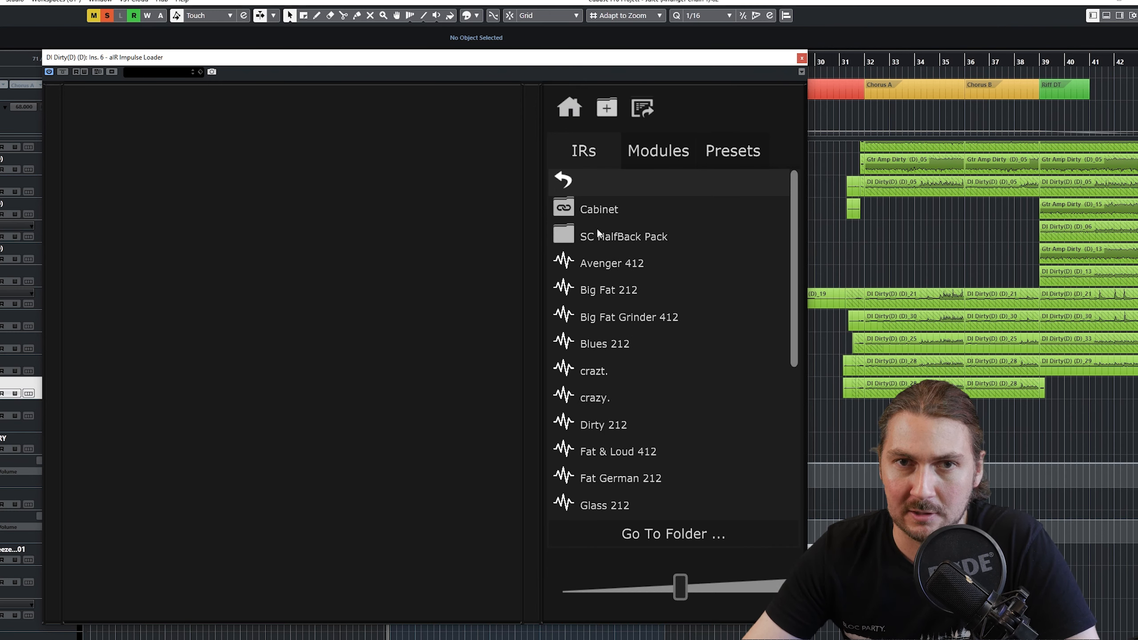
left_click(598, 209)
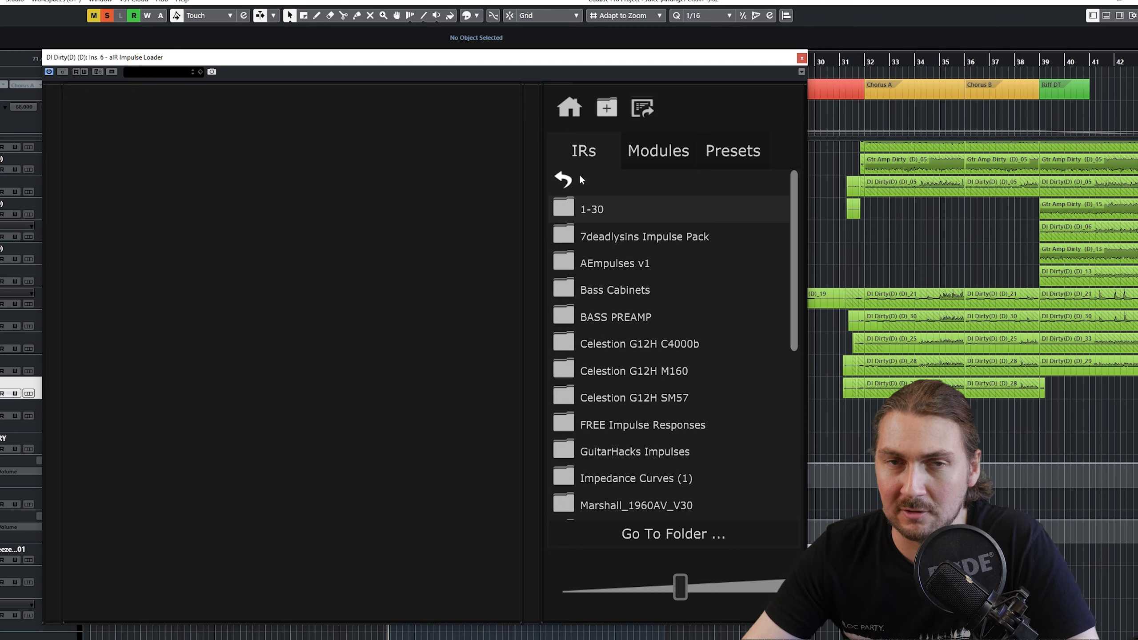
left_click(563, 183)
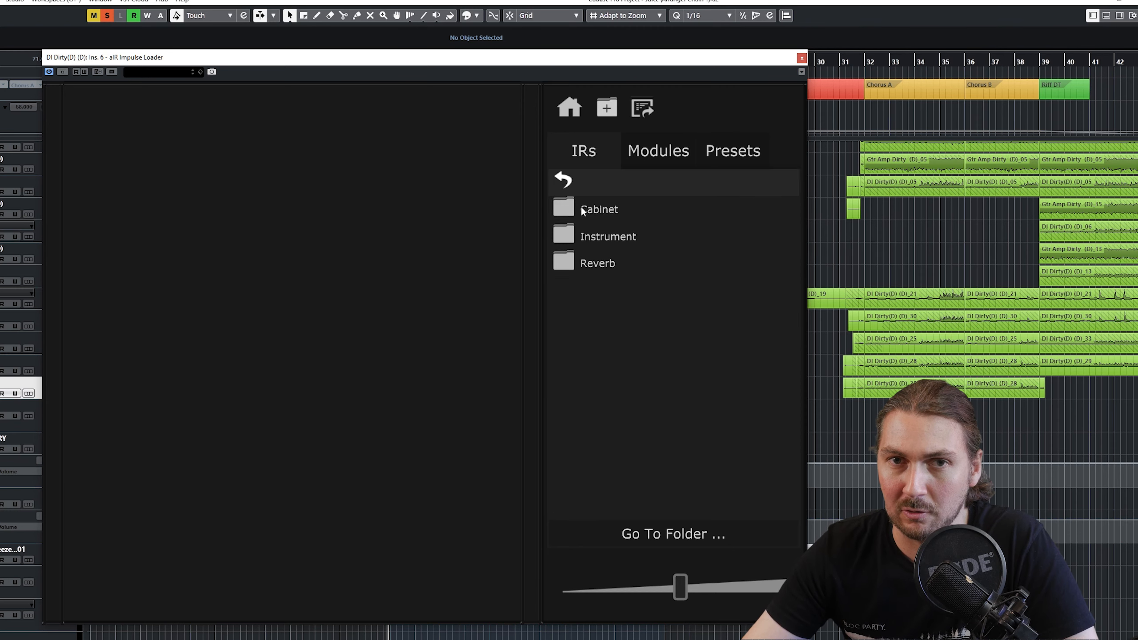
left_click(565, 111)
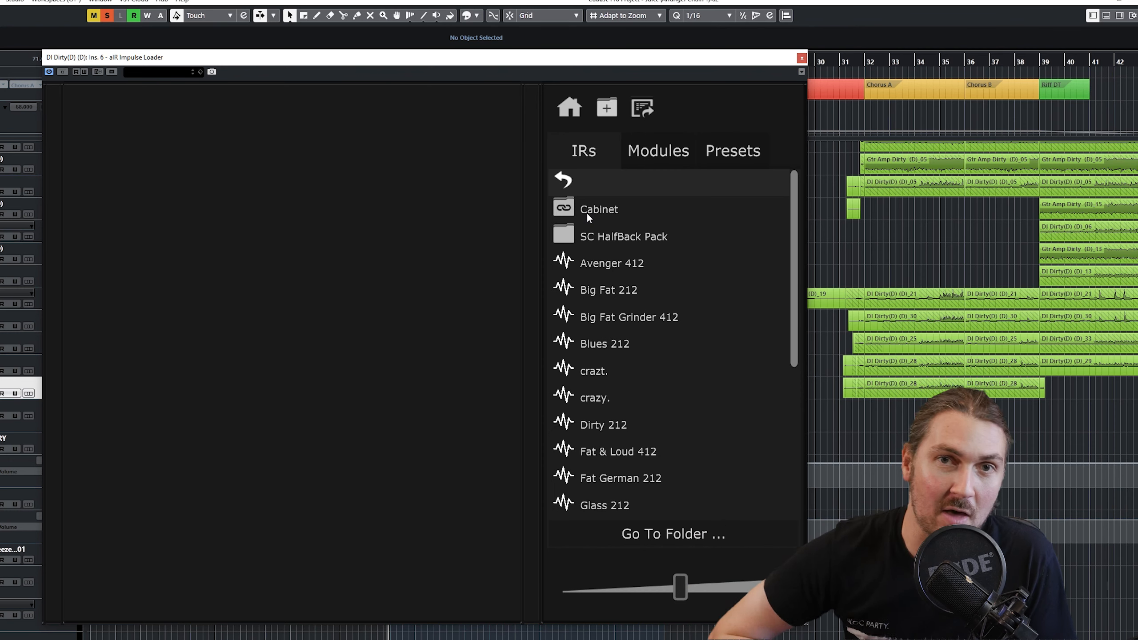
Step: View the IR folder import dialog and the Export IR options, cancelling each without importing or exporting
left_click(609, 109)
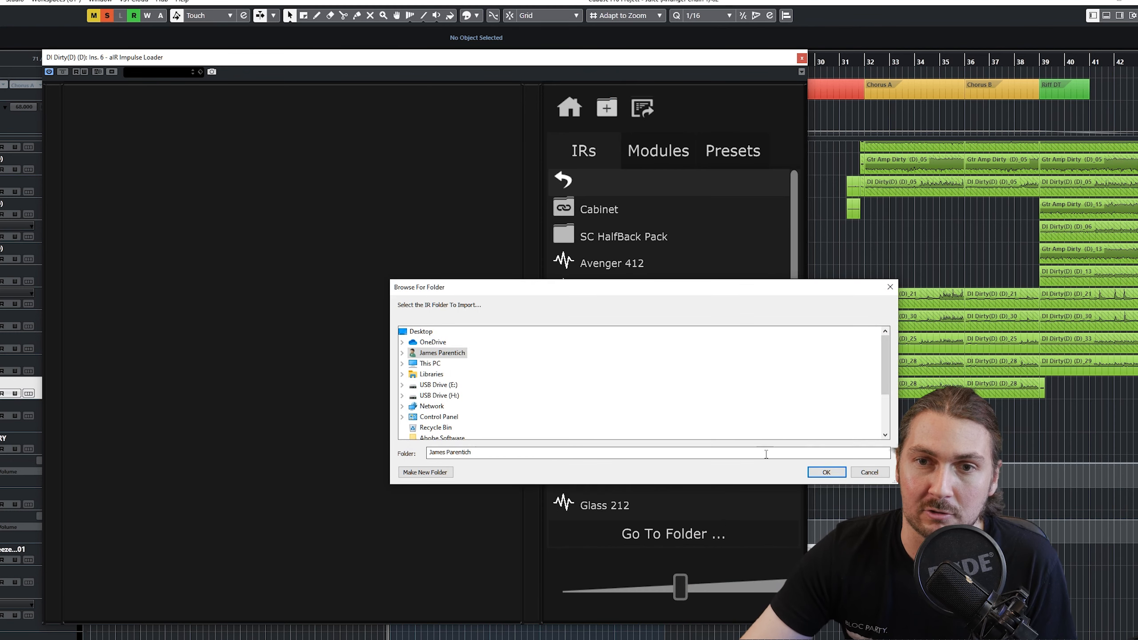
key("Escape")
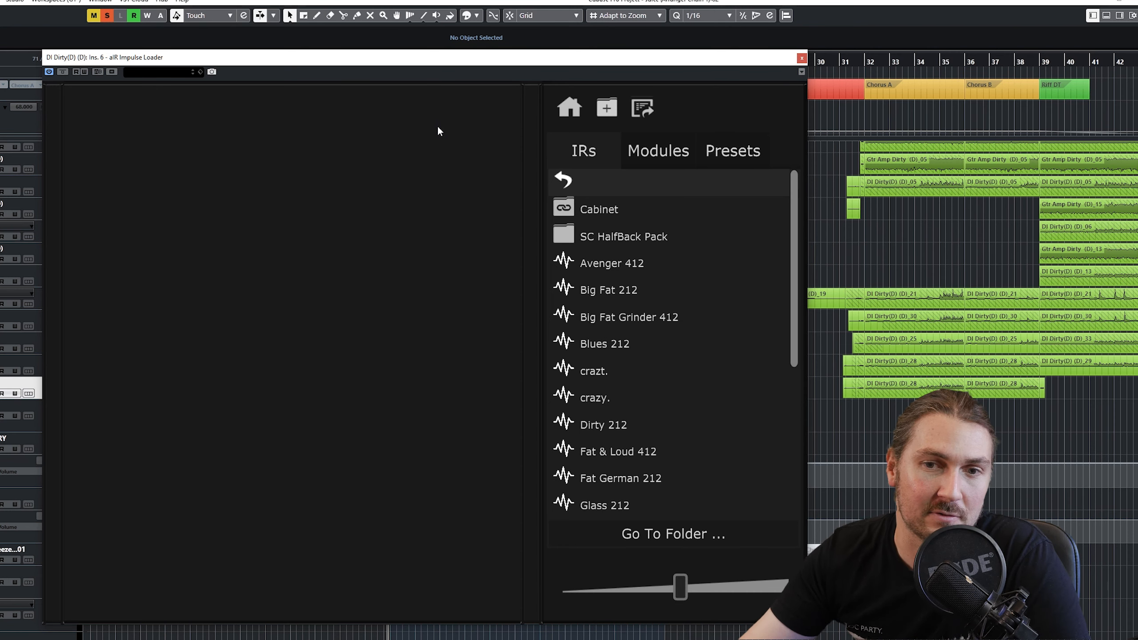
left_click(643, 110)
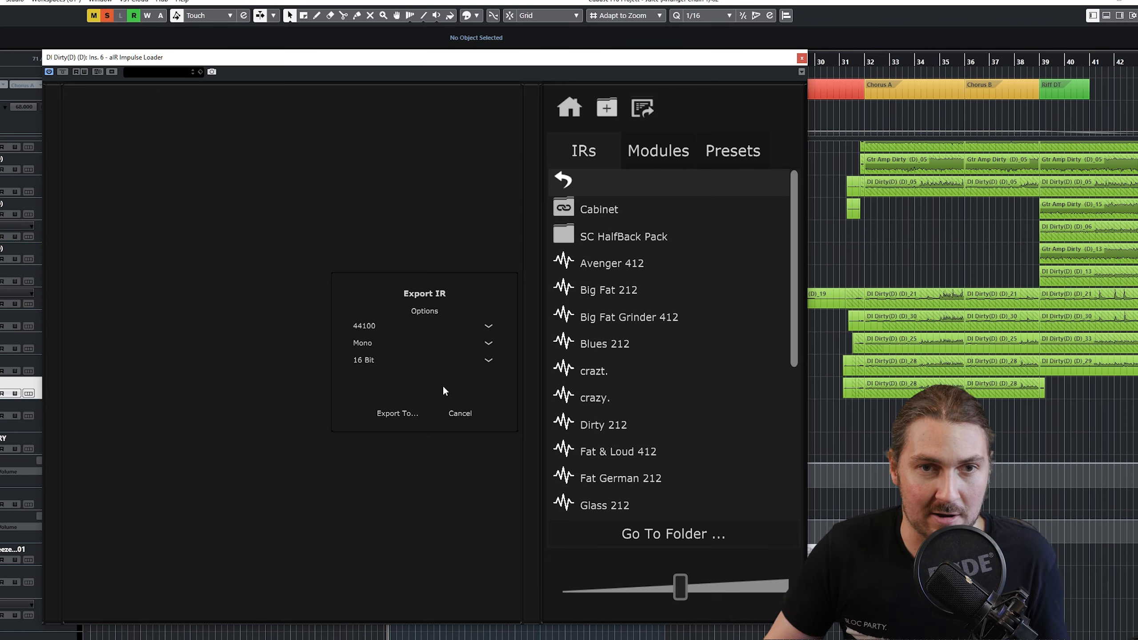
left_click(461, 413)
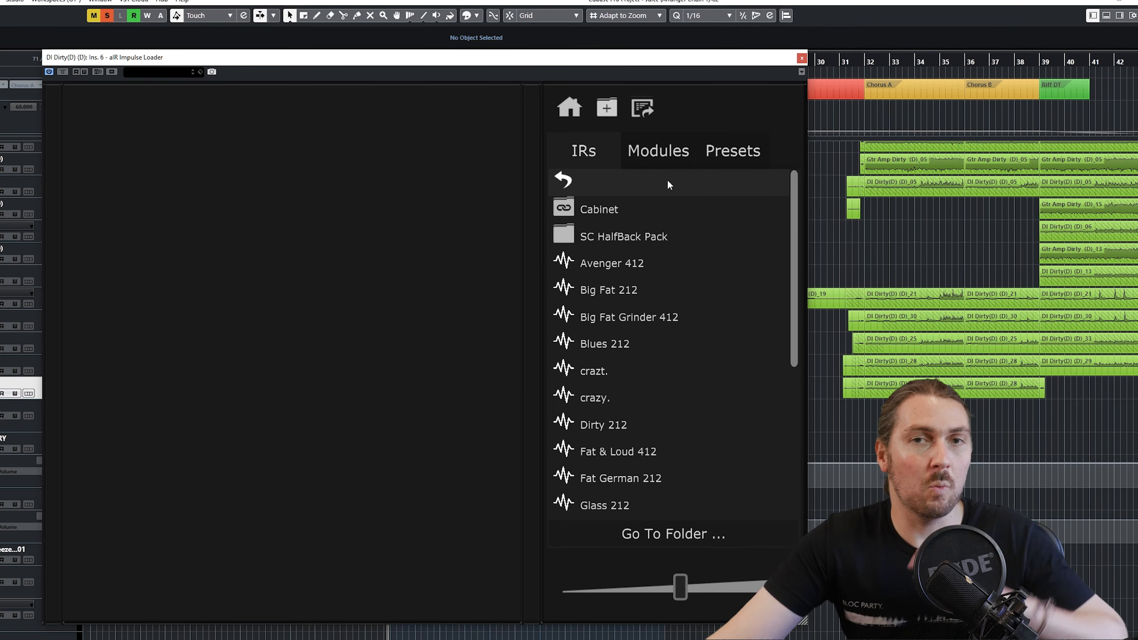
Step: Add several IR Modules with the Avenger 412 impulse to the empty chain
left_click(654, 153)
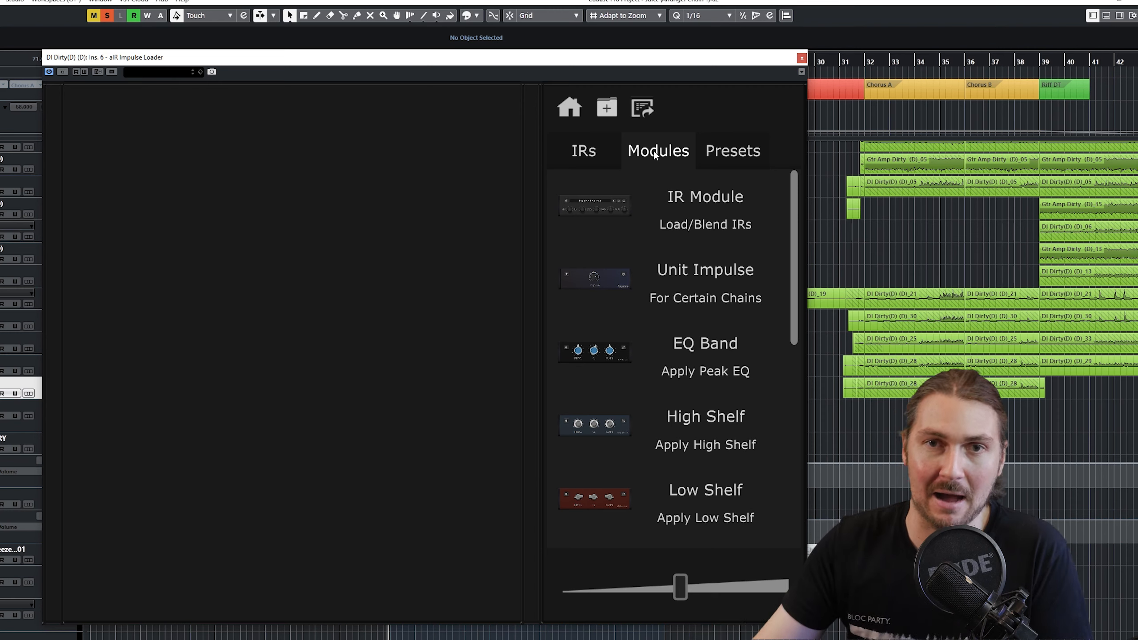
left_click_drag(656, 210, 184, 180)
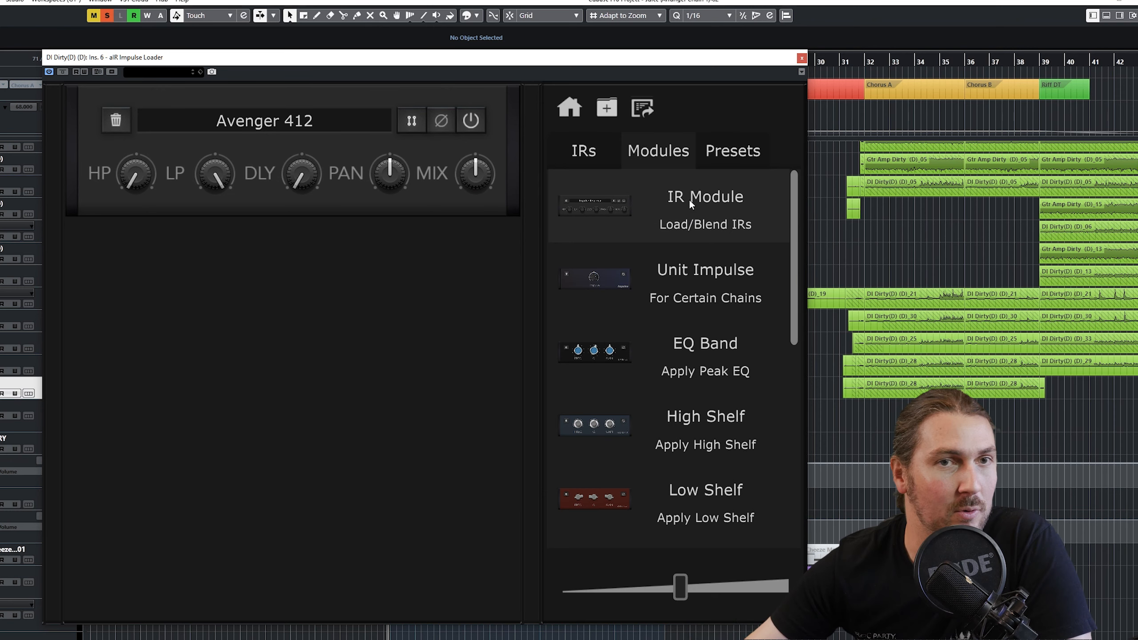
left_click_drag(717, 210, 287, 413)
left_click_drag(623, 233, 307, 610)
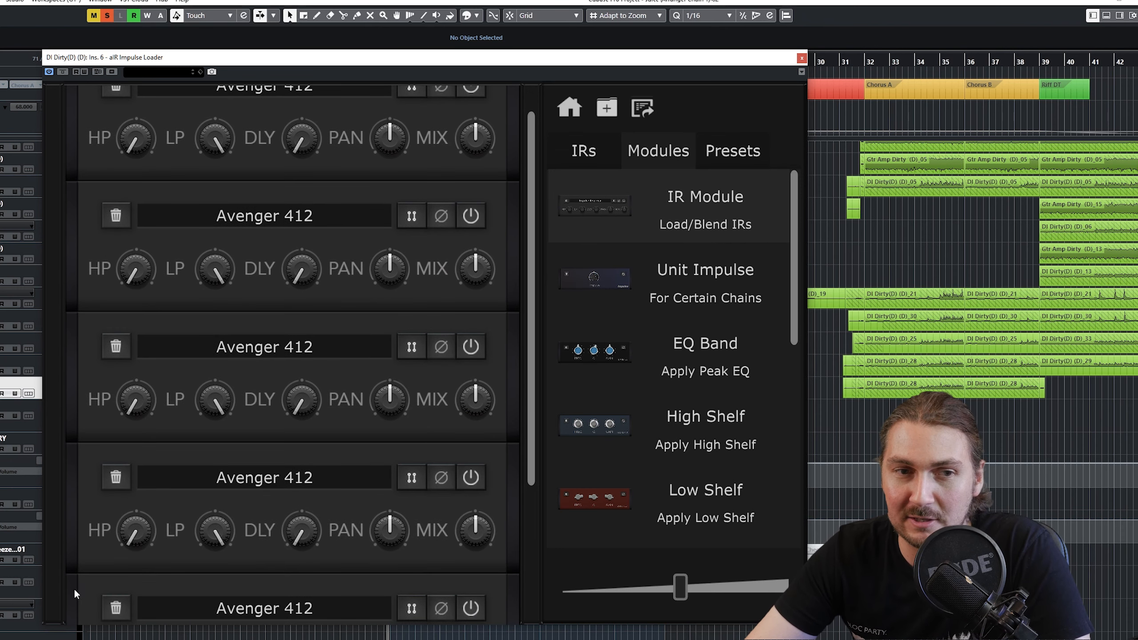
Step: Delete all the Avenger 412 IR Modules from the chain
left_click(119, 607)
left_click(122, 487)
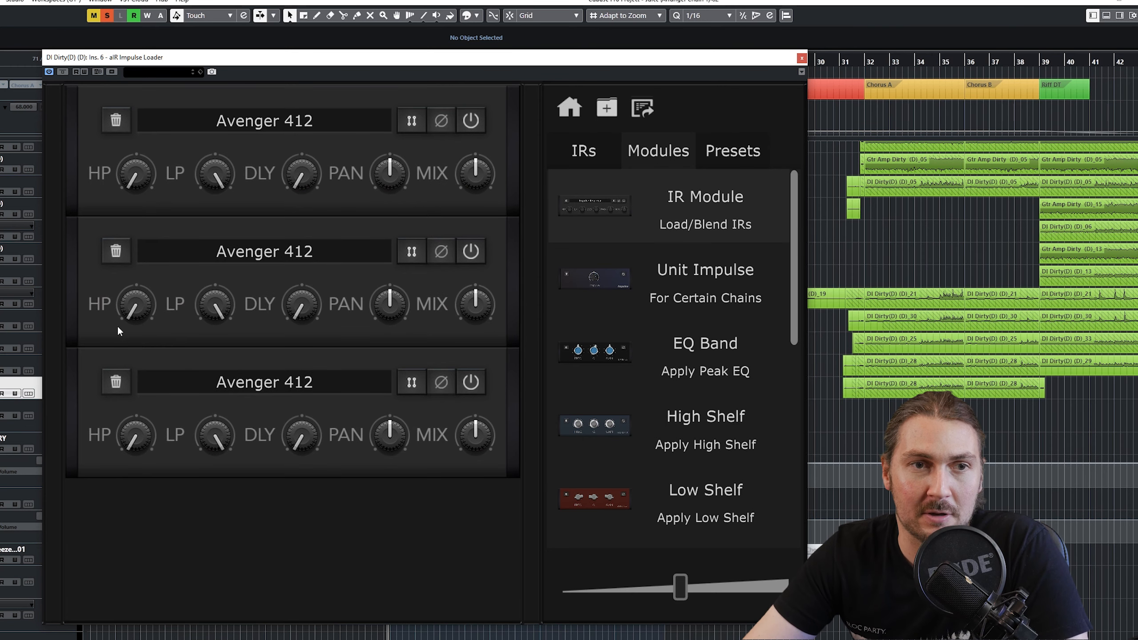
left_click(120, 381)
left_click(118, 253)
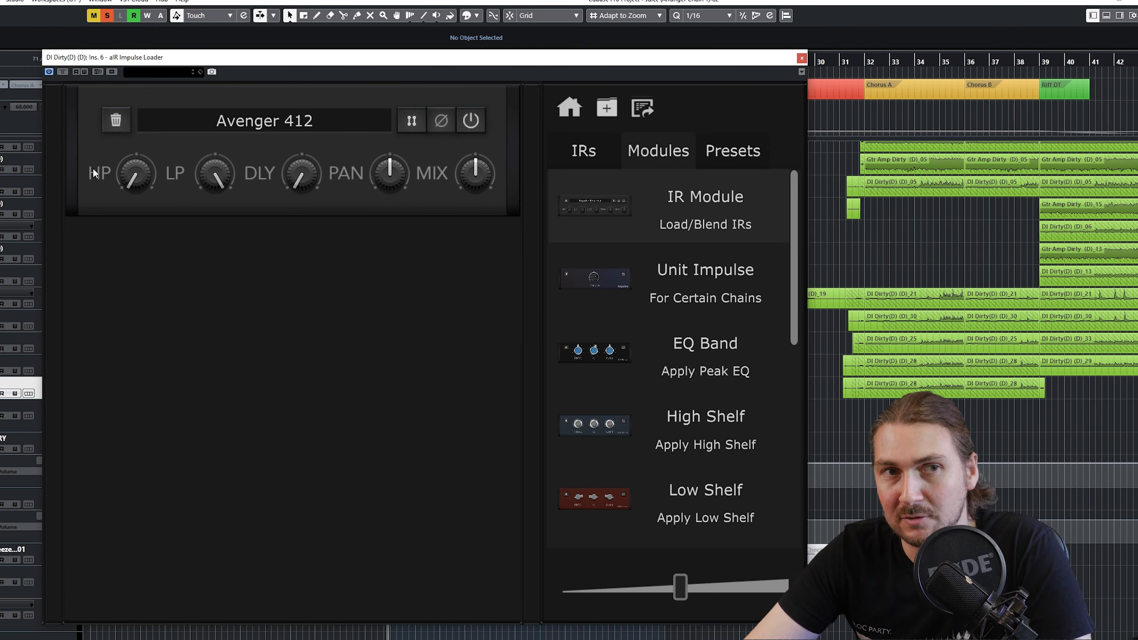
left_click(114, 120)
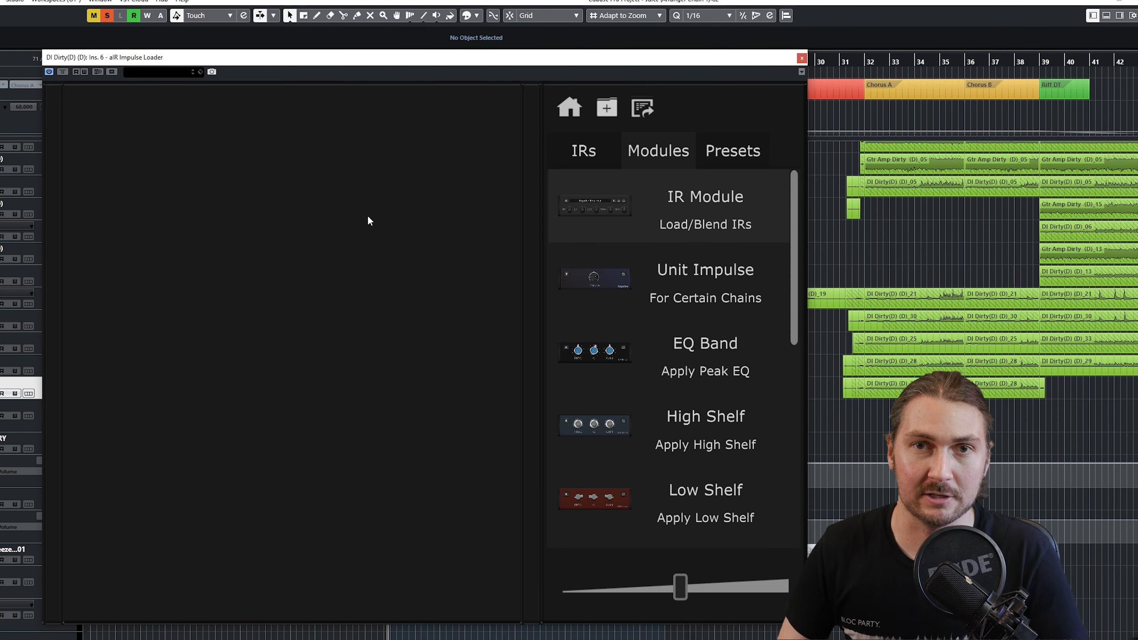
Step: Add a Unit Impulse module, adjust its Impulse amount, and delete the module
left_click_drag(698, 270, 269, 247)
mouse_move(299, 123)
left_mouse_down()
mouse_move(281, 230)
mouse_move(290, 130)
left_mouse_up()
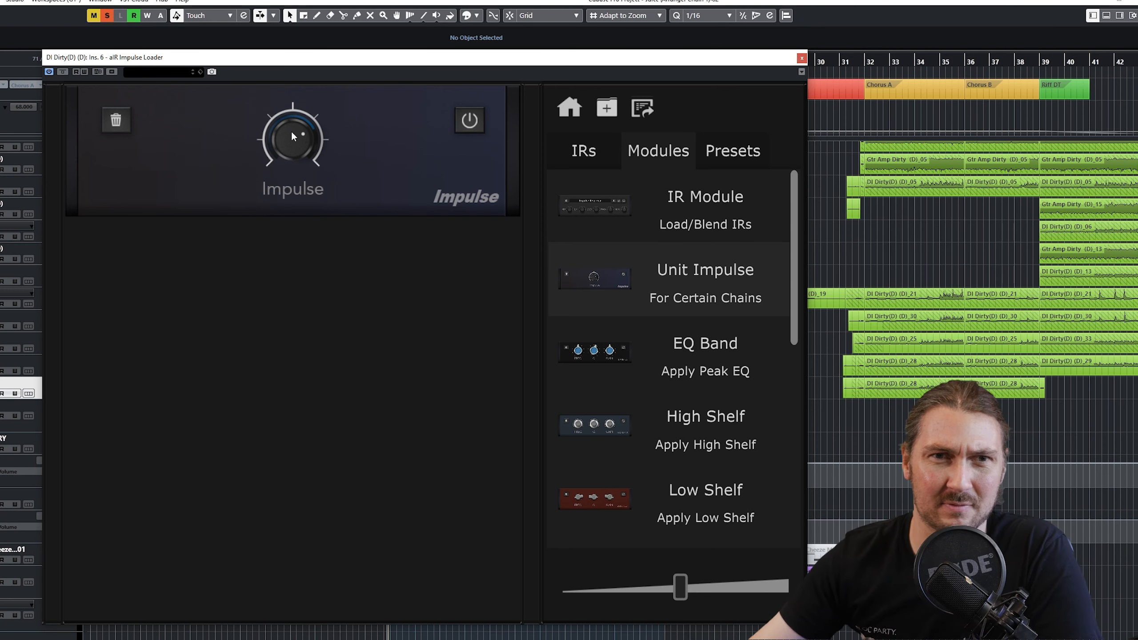
left_click(109, 116)
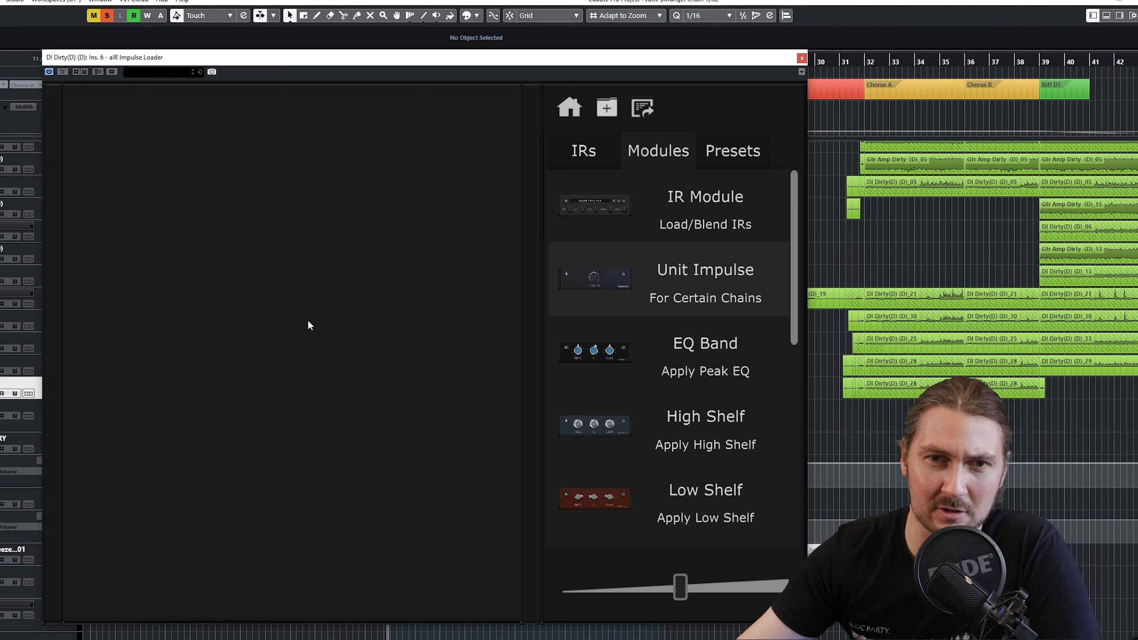
Step: Add an EQ Band module, raise its gain, Q and frequency, and delete the module
scroll(719, 348, "down", 6)
scroll(719, 356, "up", 6)
scroll(716, 381, "down", 3)
scroll(724, 359, "up", 3)
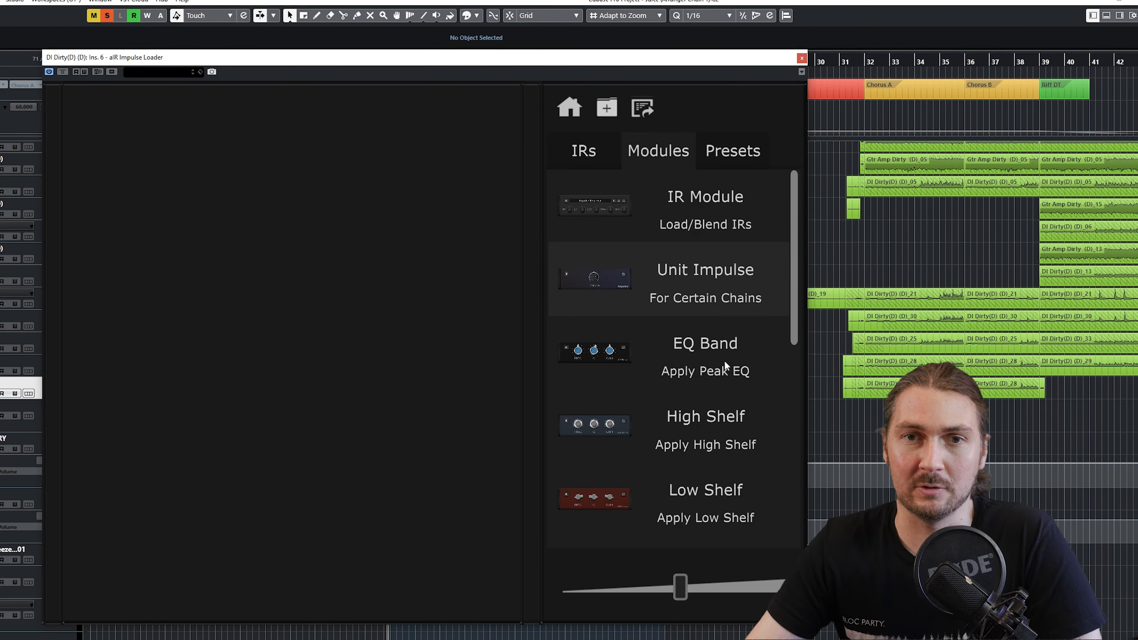
left_click_drag(716, 357, 269, 180)
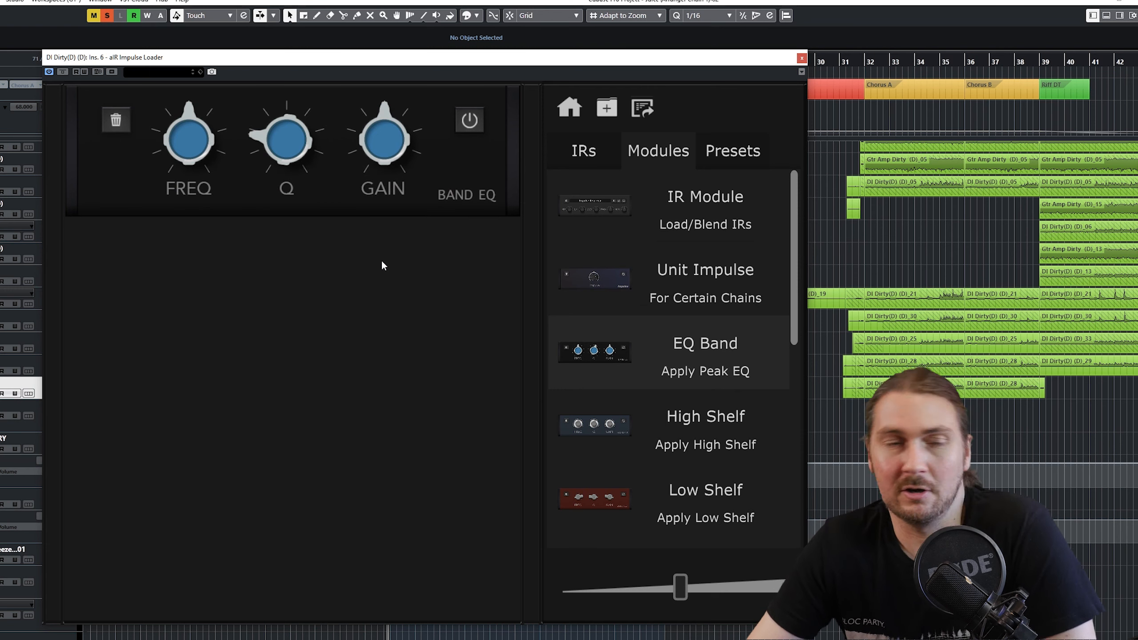
mouse_move(354, 128)
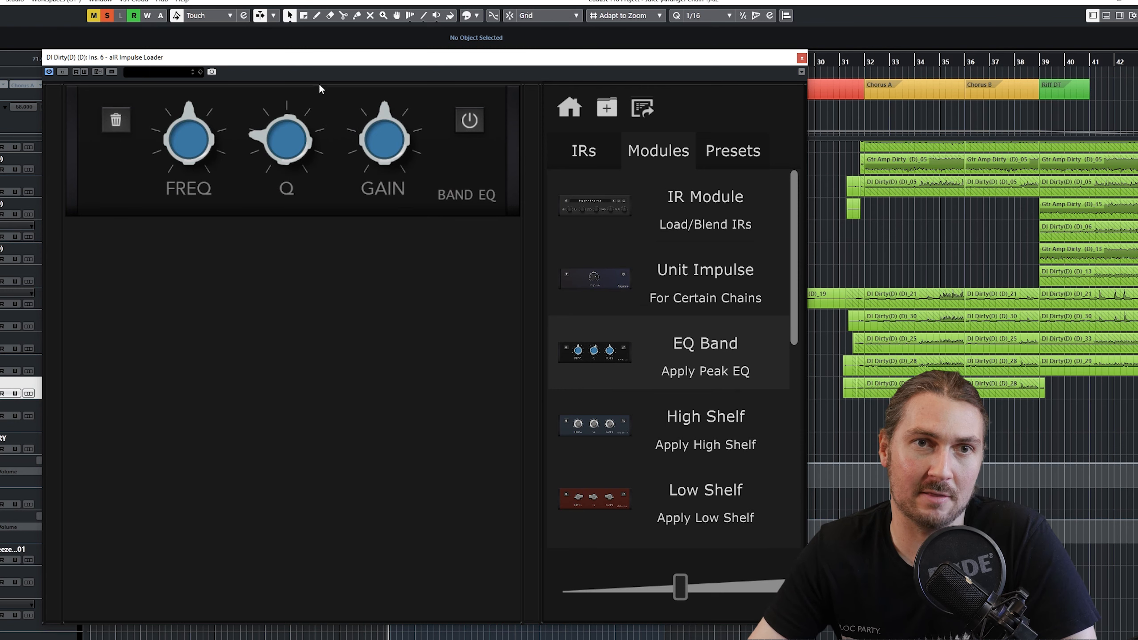
left_click_drag(390, 138, 389, 109)
left_click_drag(295, 147, 289, 25)
left_click_drag(202, 151, 201, 101)
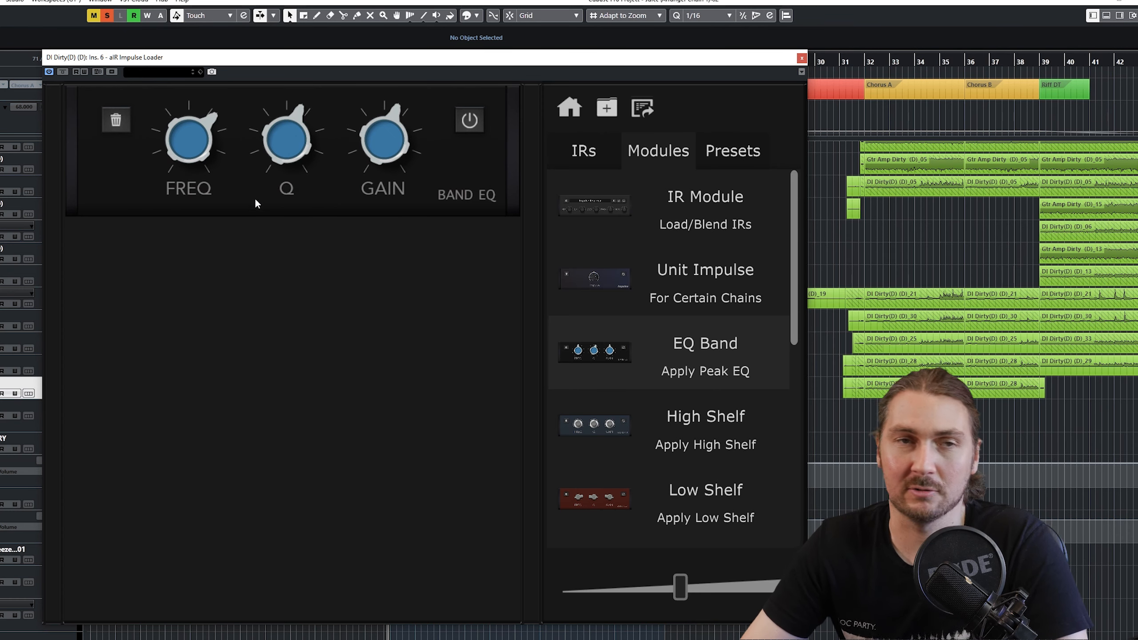
left_click(117, 126)
Step: Add the Focus module to the chain and delete it again
scroll(719, 431, "down", 5)
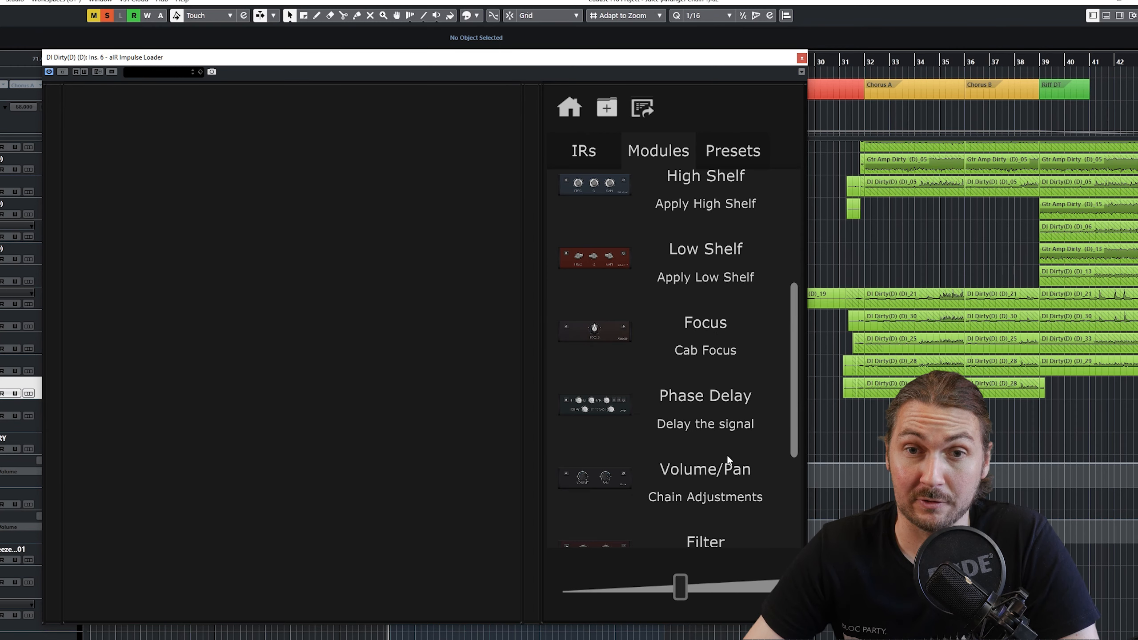
left_click_drag(775, 361, 224, 395)
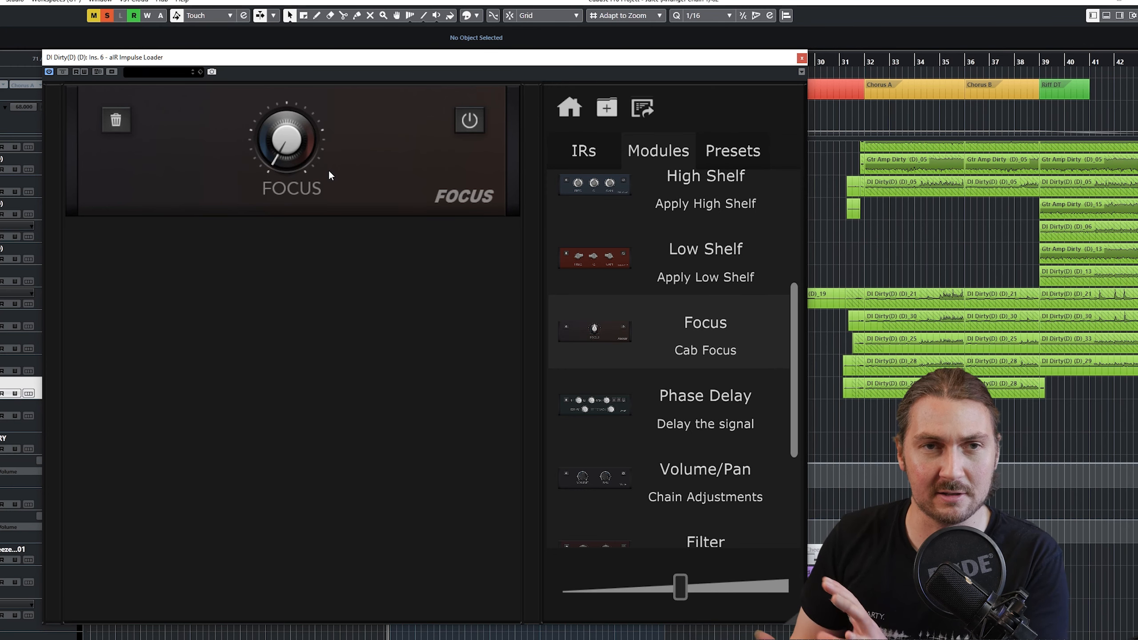
left_click(116, 120)
Step: Add the Phase Delay module to the chain and delete it again
left_click_drag(706, 404, 258, 197)
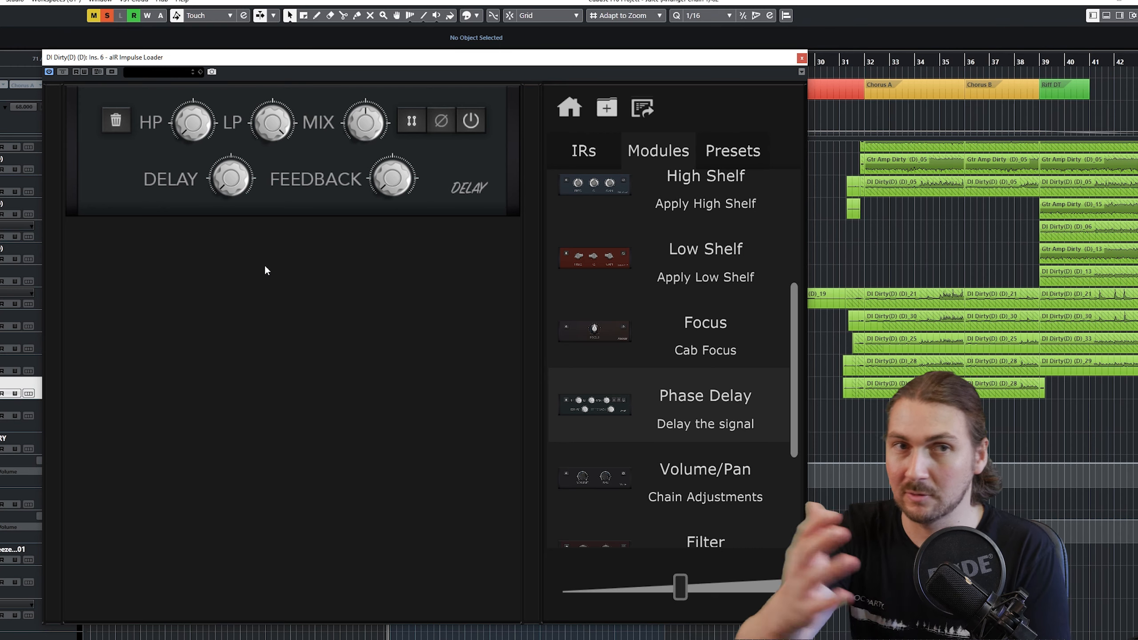
left_click(115, 120)
Step: Look through the available modules, from IR Module to Visualiser and Normaliser
scroll(666, 334, "down", 3)
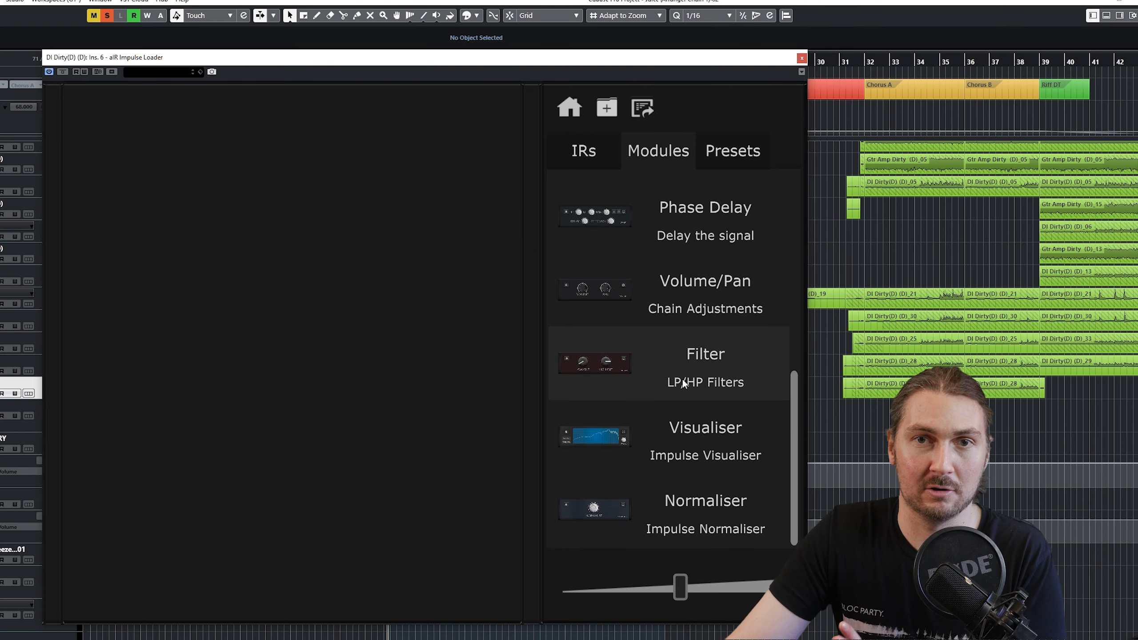
scroll(693, 396, "up", 3)
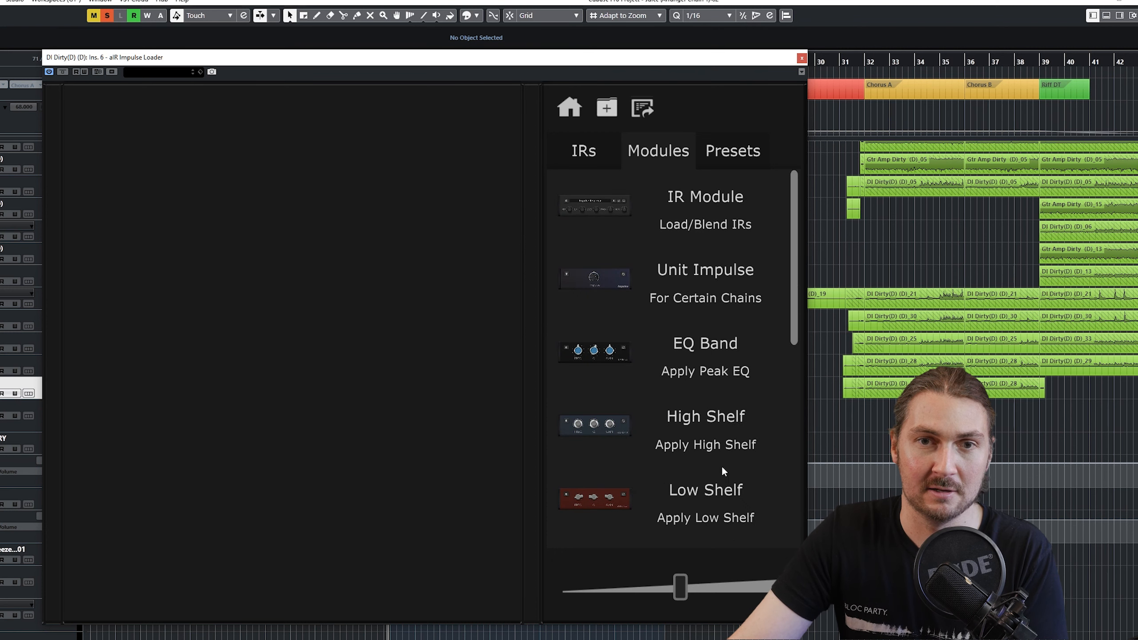
scroll(723, 469, "down", 3)
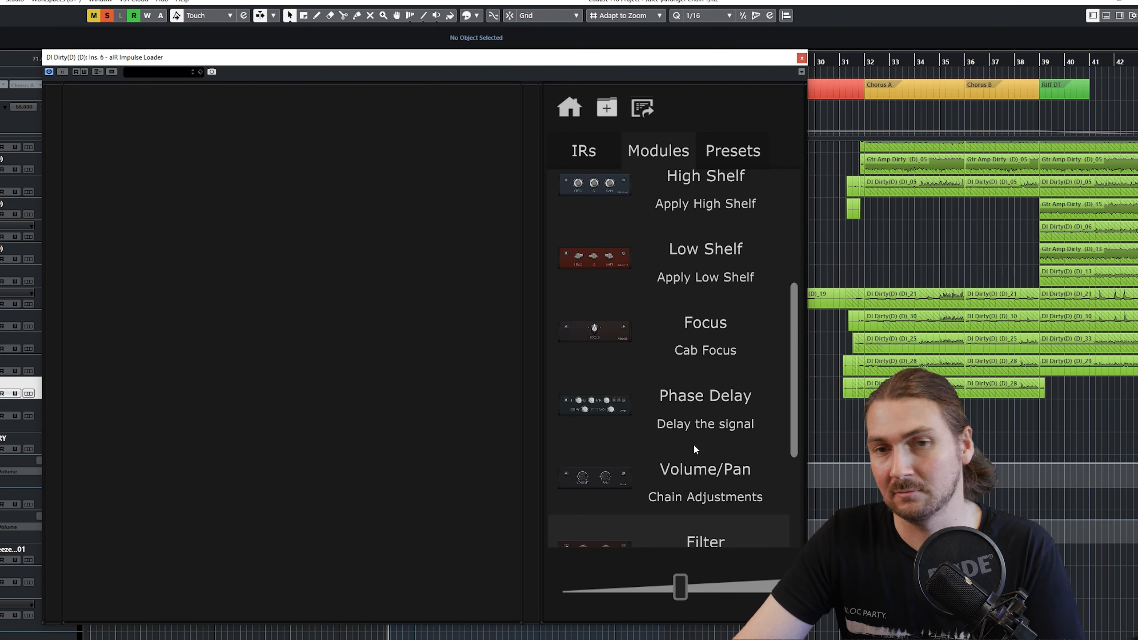
scroll(693, 443, "down", 3)
scroll(768, 411, "up", 5)
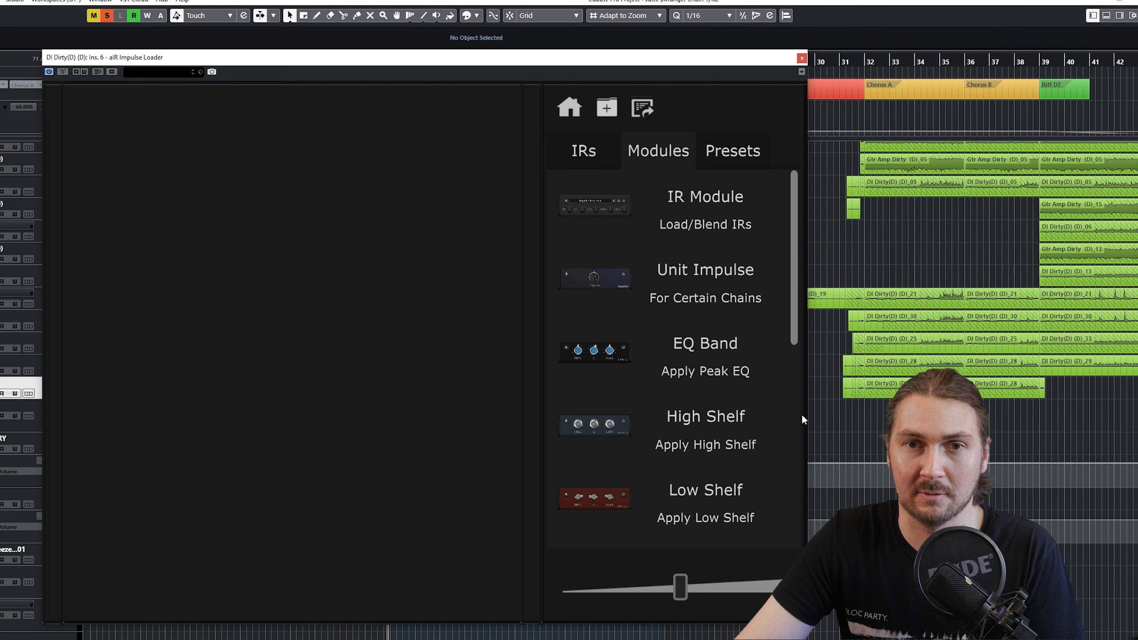
scroll(678, 444, "down", 5)
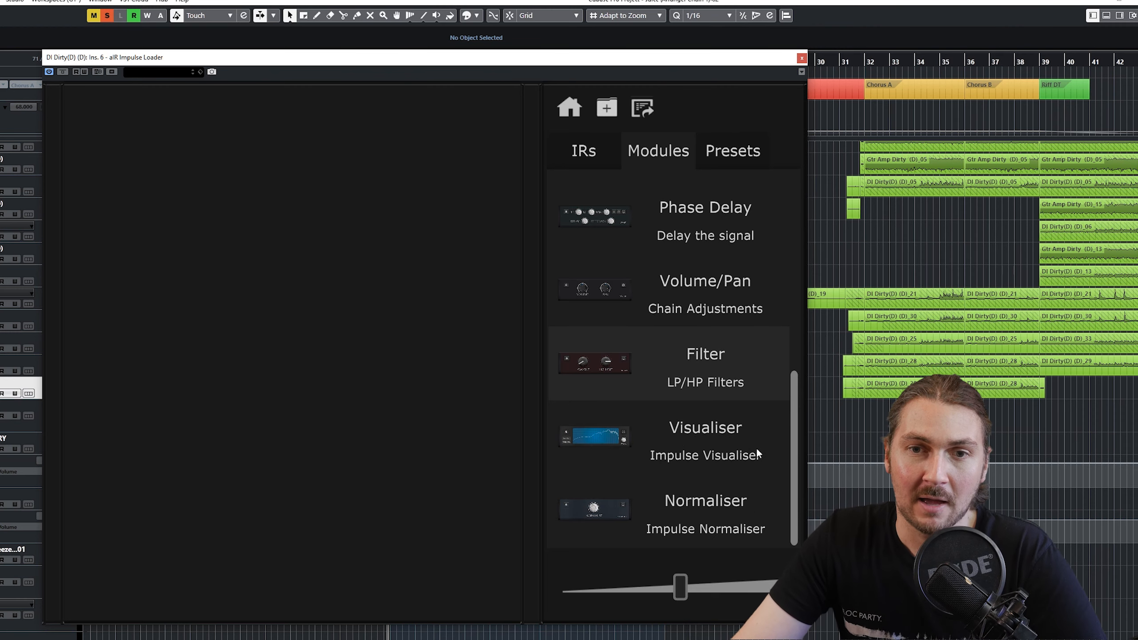
Step: Add the Visualiser and Normaliser modules to the chain and delete both again
left_click_drag(720, 448, 255, 511)
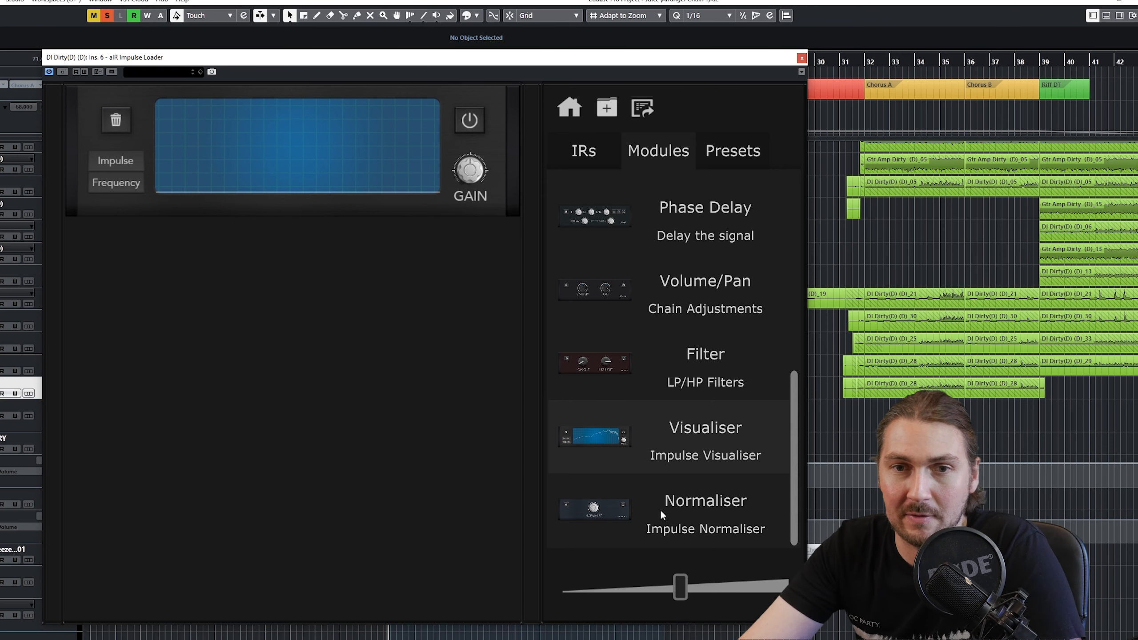
left_click_drag(661, 511, 339, 308)
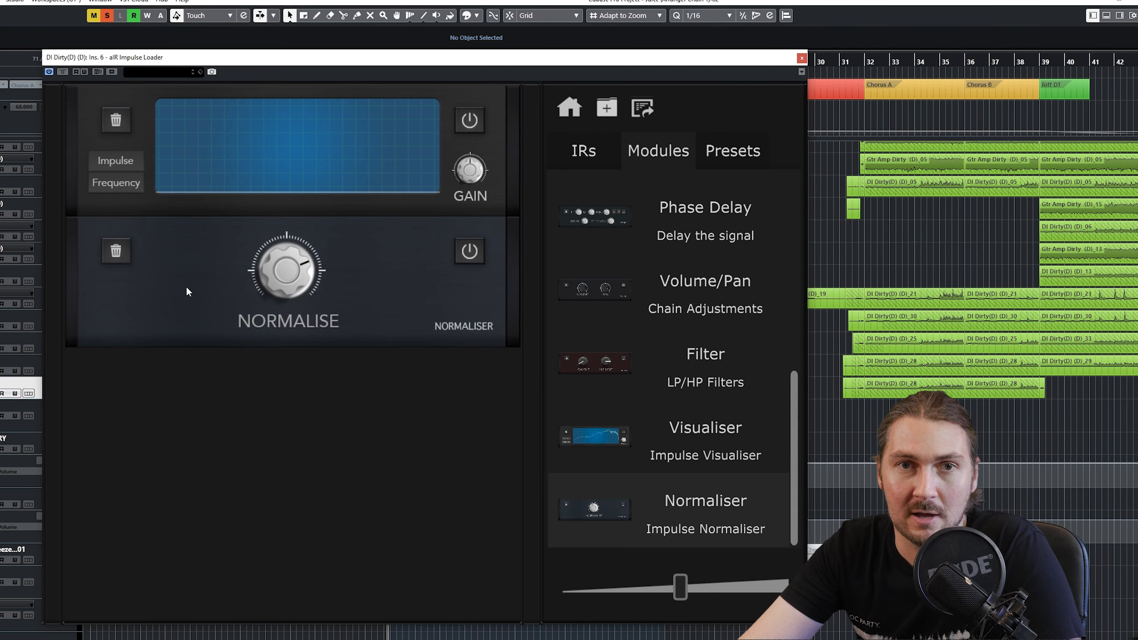
mouse_move(286, 297)
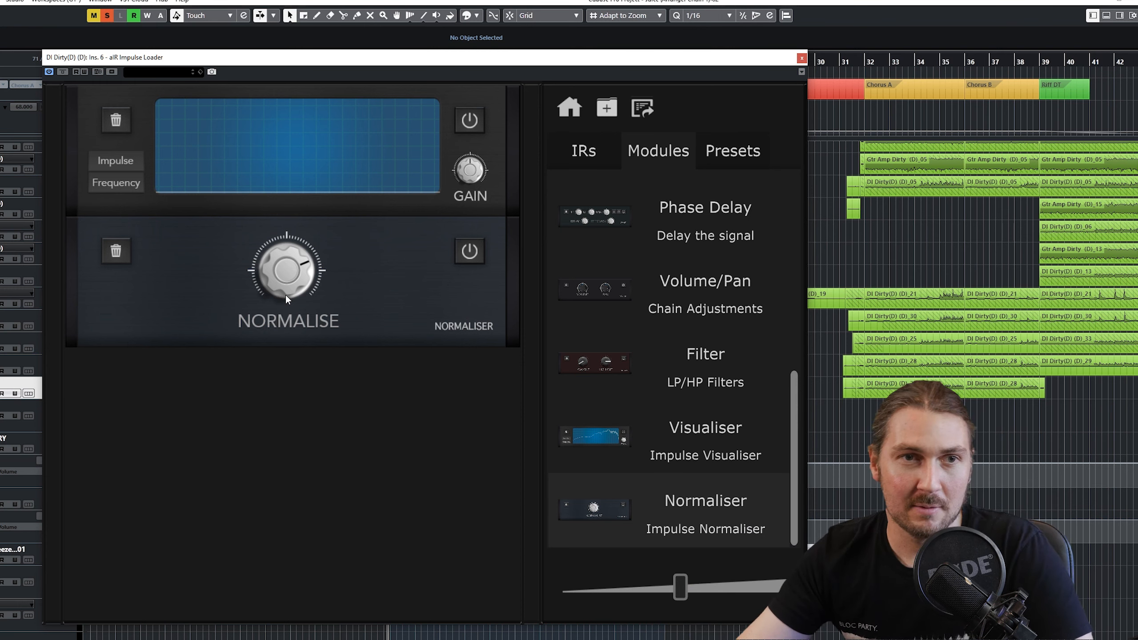
left_click(117, 252)
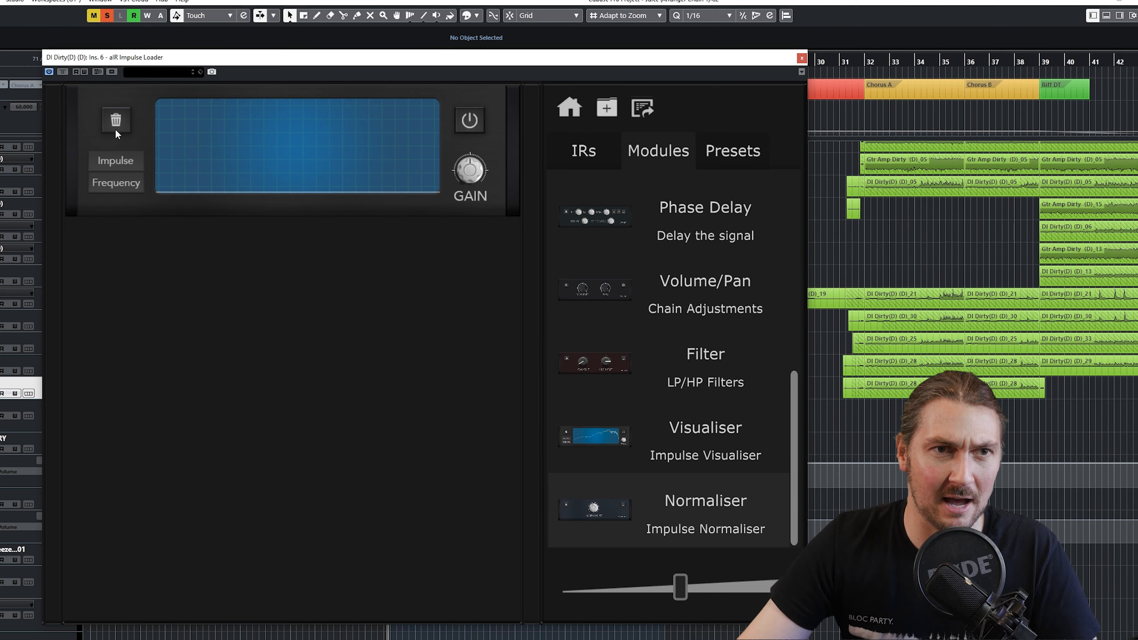
left_click(115, 119)
Step: Add an IR Module to the empty chain and load the Avenger 412 impulse into it
scroll(625, 398, "up", 5)
left_click_drag(622, 208, 144, 202)
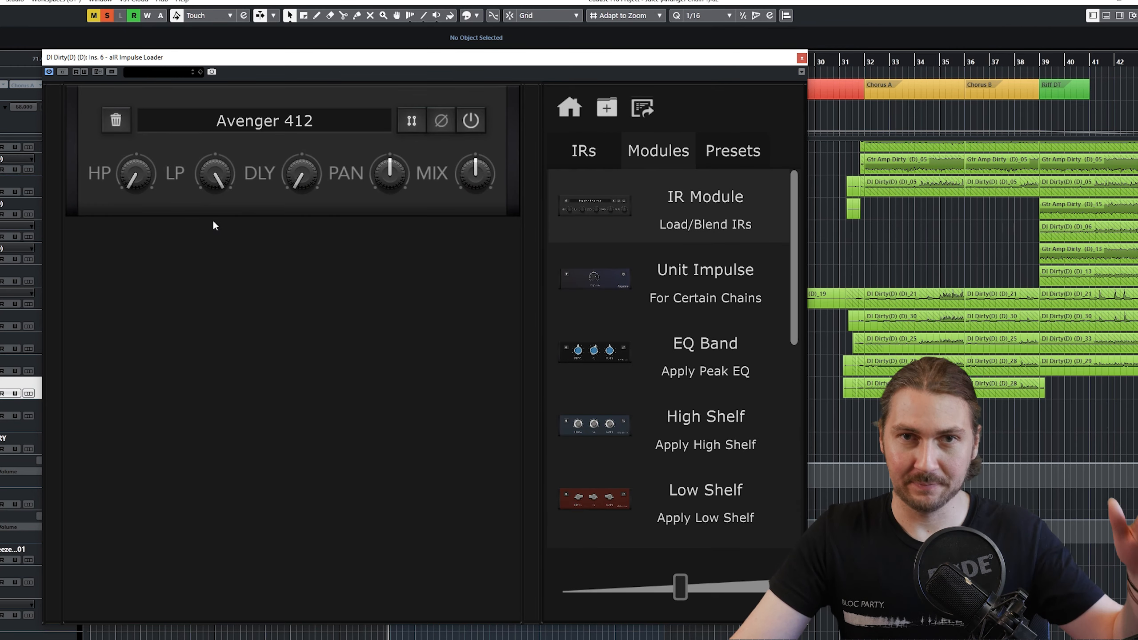
left_click(578, 152)
left_click_drag(612, 263, 287, 171)
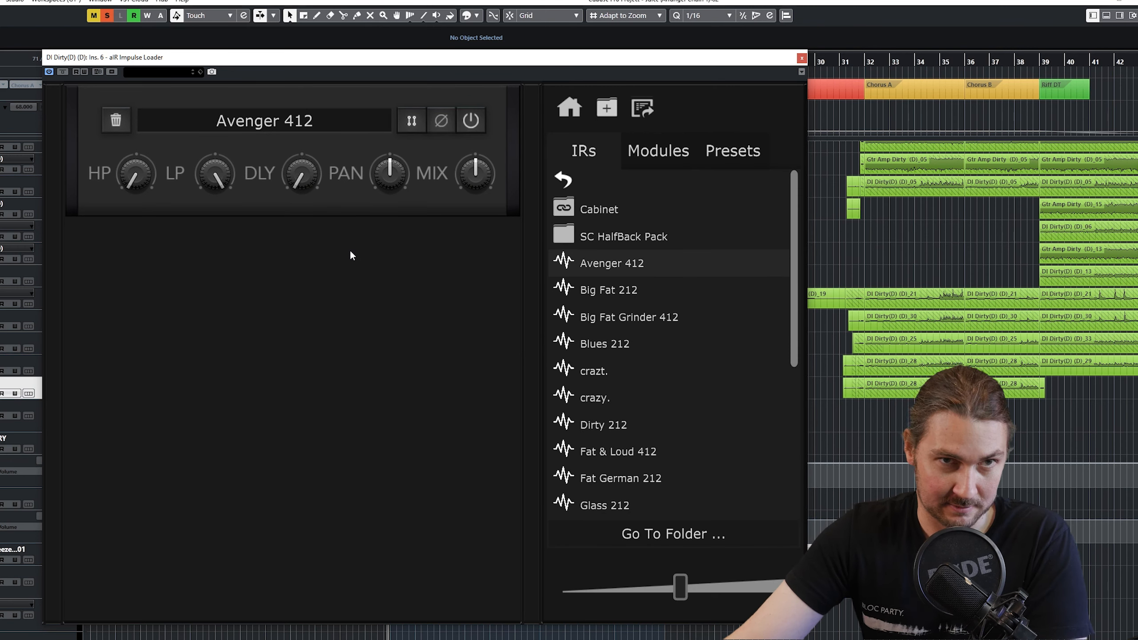
mouse_move(473, 174)
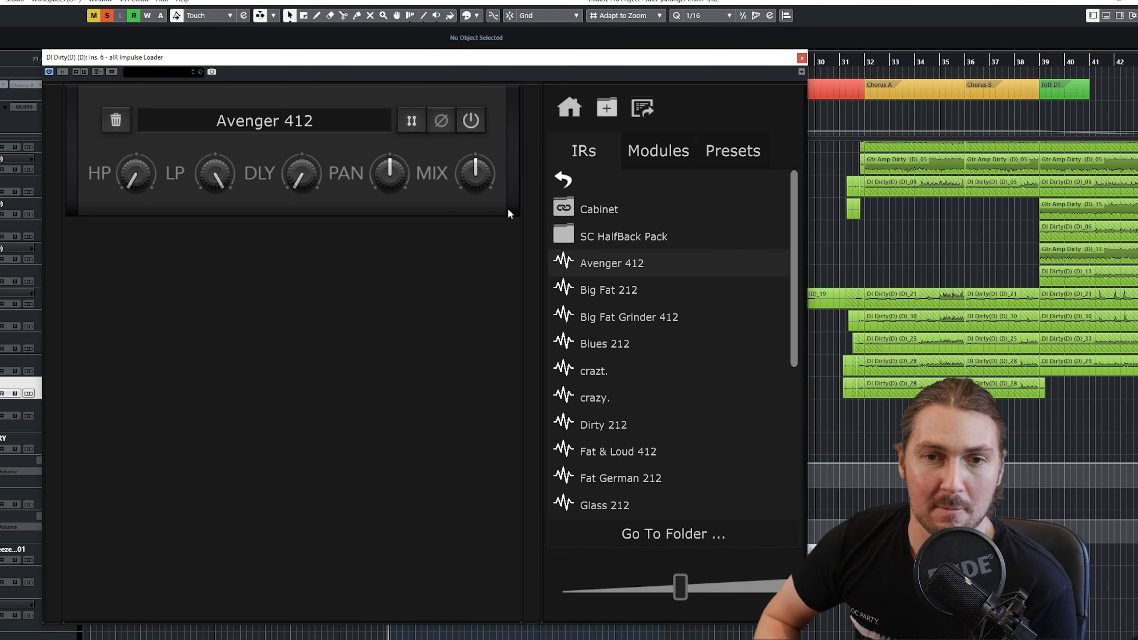
Step: Look at the Sigma v2 amp plugin's settings and close its window
left_click_drag(592, 59, 592, 88)
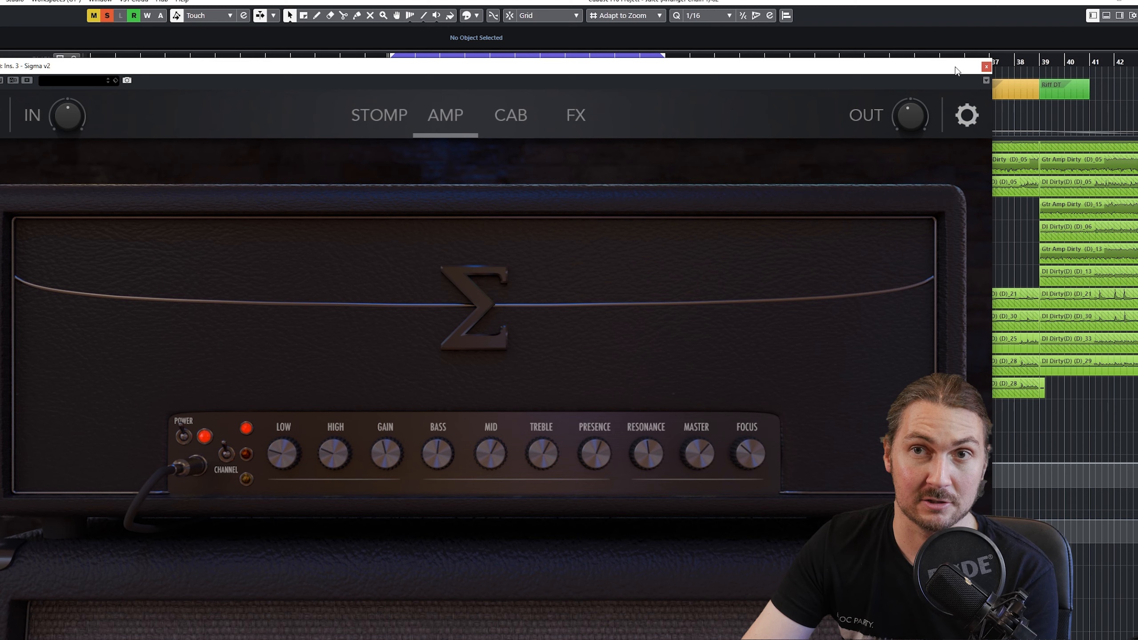
left_click(986, 67)
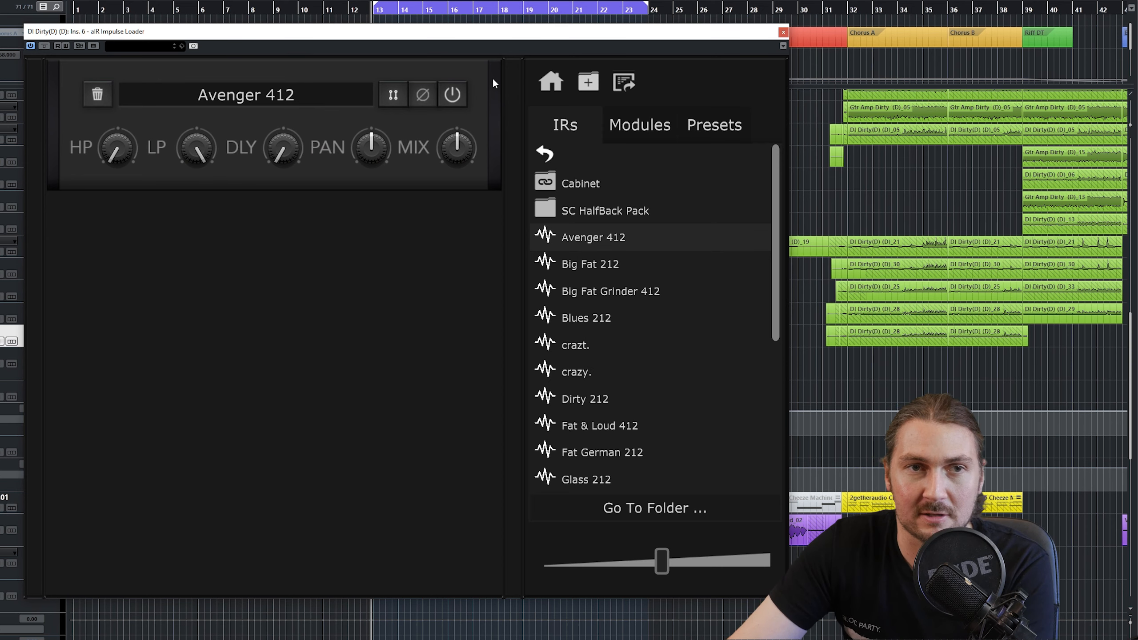
Step: Raise the Avenger 412 module's mix to about 70%
mouse_move(476, 129)
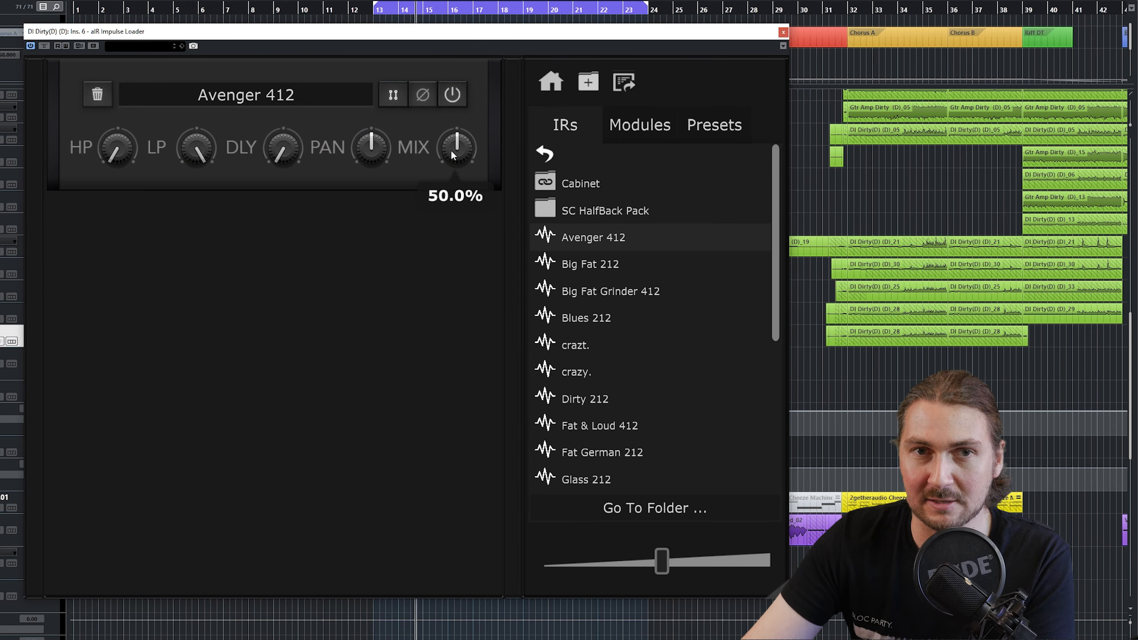
left_click_drag(455, 150, 449, 118)
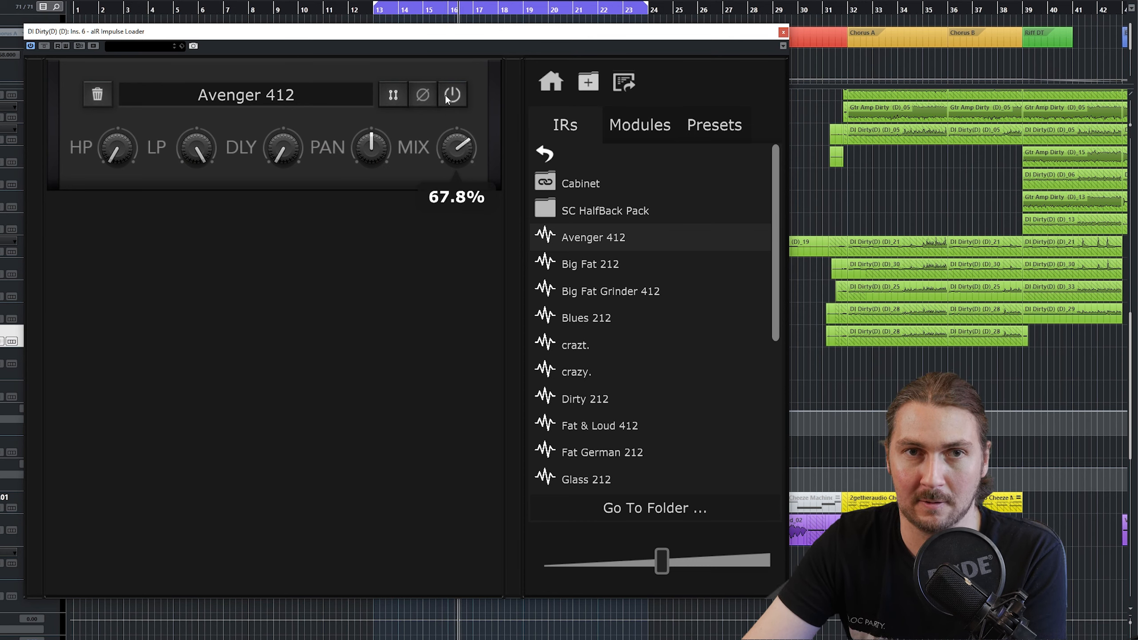
left_click(393, 95)
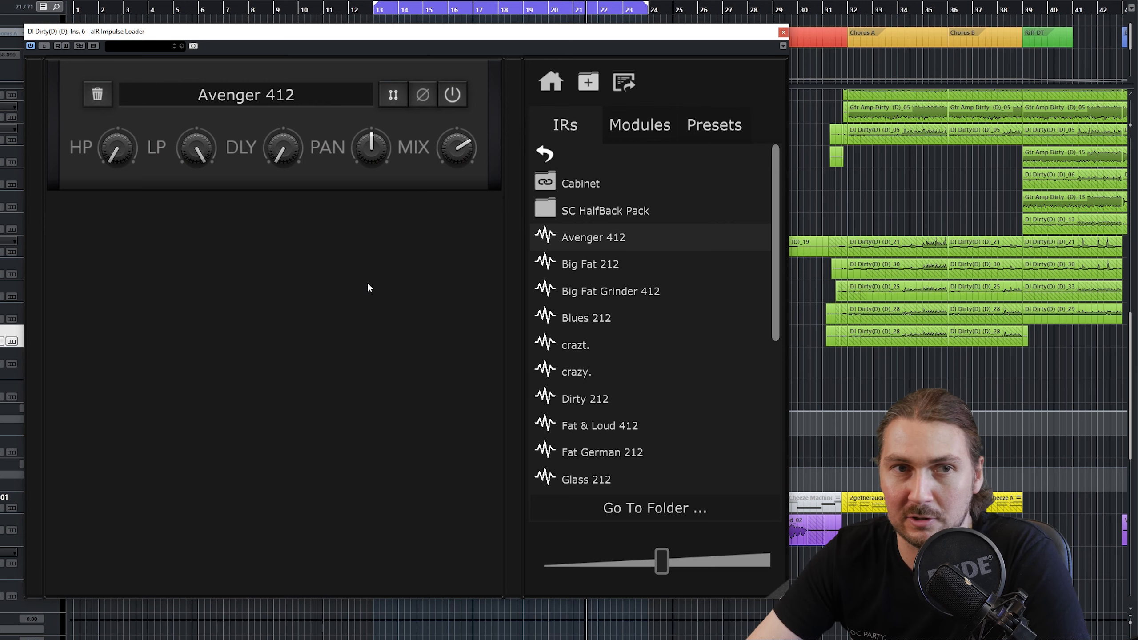
Step: Try the high-pass, low-pass and delay controls on the Avenger 412 module, returning the low-pass to 22000 Hz
left_click_drag(117, 148, 56, 490)
mouse_move(206, 155)
left_click_drag(206, 154, 148, 463)
left_click_drag(146, 410, 190, 61)
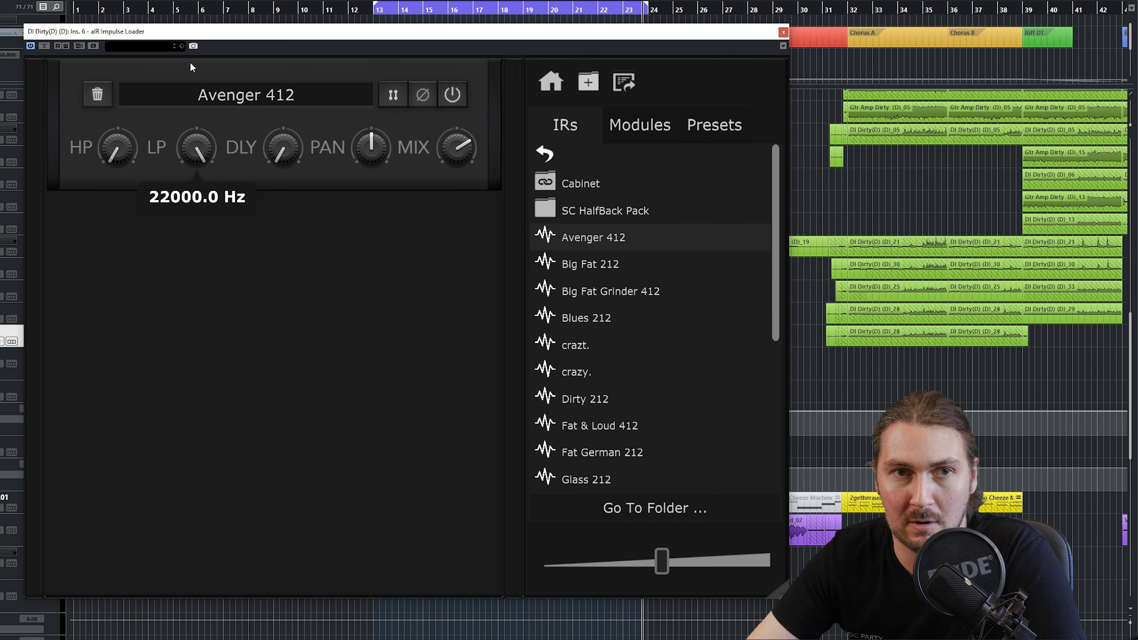
mouse_move(278, 144)
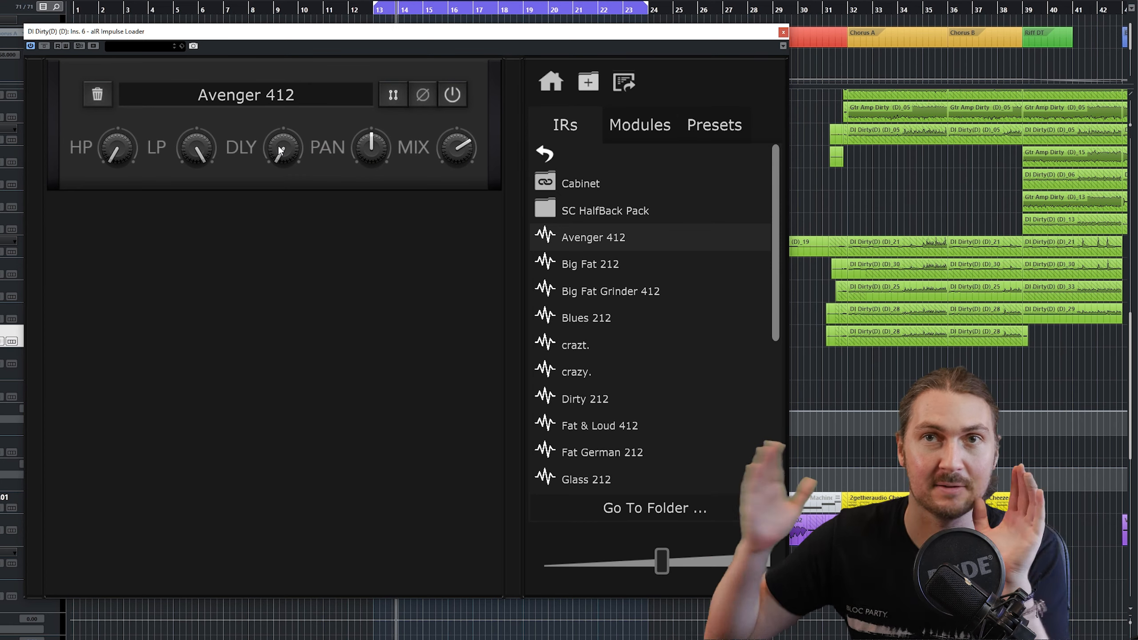
left_click_drag(277, 151, 273, 242)
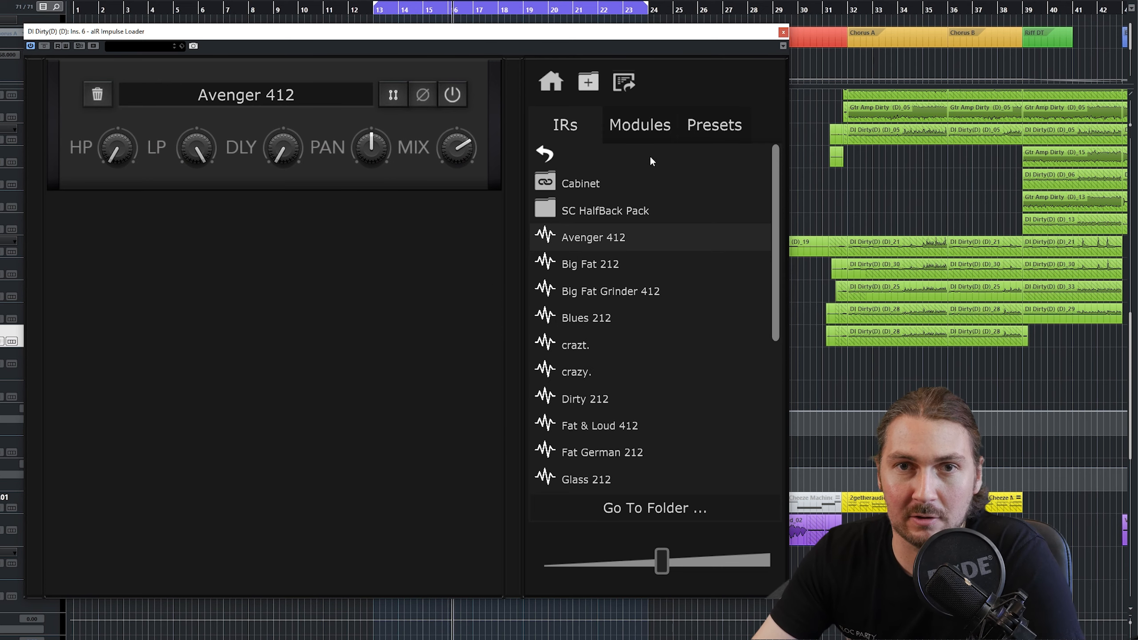
Step: Add a Visualiser module below the Avenger 412 IR module
left_click(640, 125)
scroll(672, 345, "down", 5)
left_click_drag(669, 432, 236, 389)
mouse_move(446, 268)
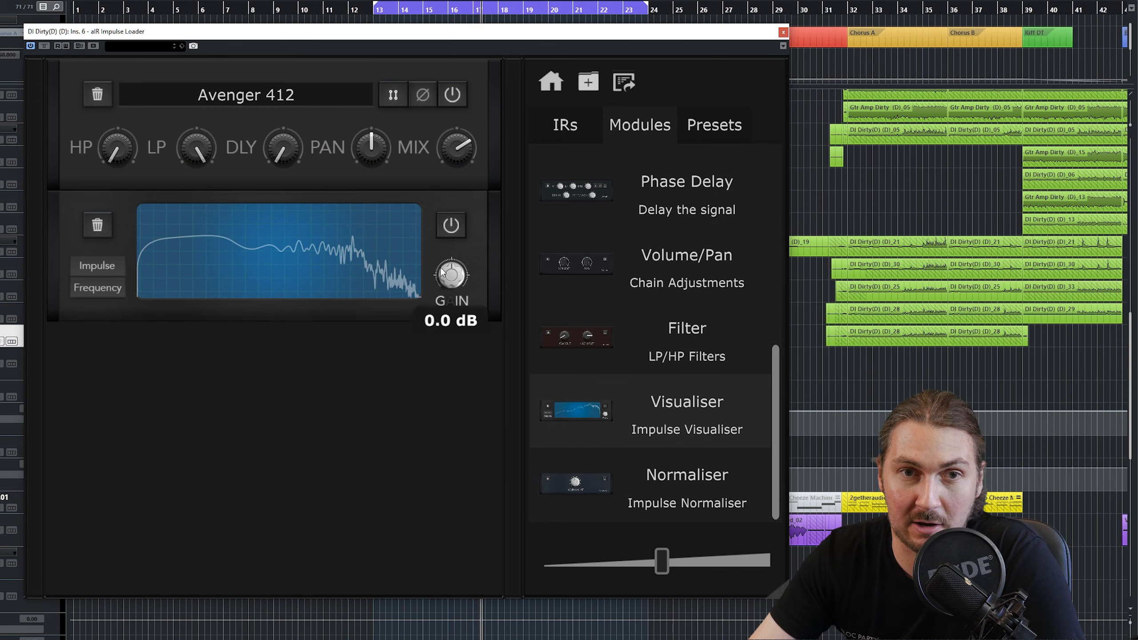
Step: Add a Normaliser module at the end of the chain and turn its normalise level down
left_click_drag(629, 482, 250, 381)
mouse_move(284, 403)
left_click_drag(265, 462, 255, 535)
mouse_move(263, 389)
left_mouse_down()
mouse_move(261, 399)
mouse_move(263, 378)
mouse_move(259, 395)
left_mouse_up()
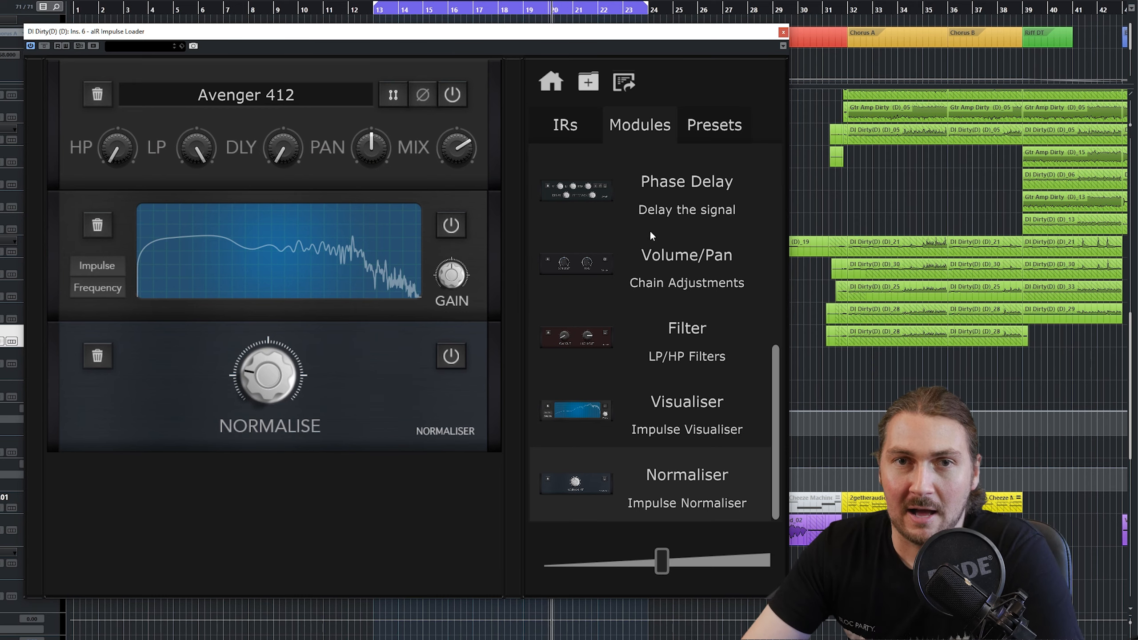
Step: Add a second IR Module between the Avenger 412 module and the Visualiser and load Modern Monster 412 into it
scroll(648, 234, "up", 5)
left_click_drag(638, 215, 283, 187)
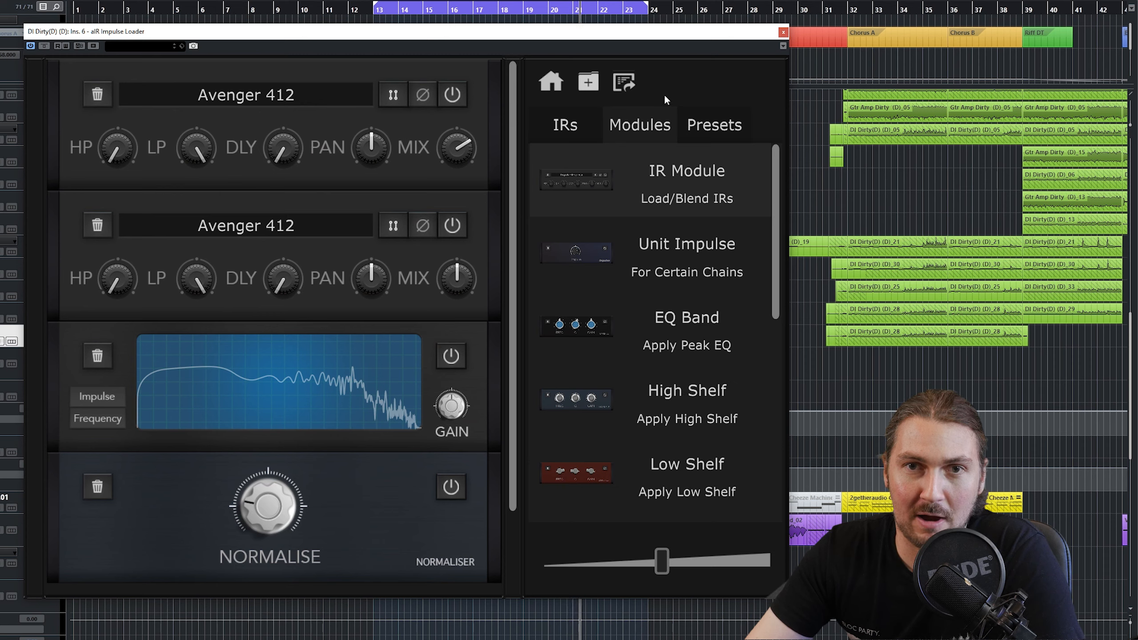
left_click(565, 125)
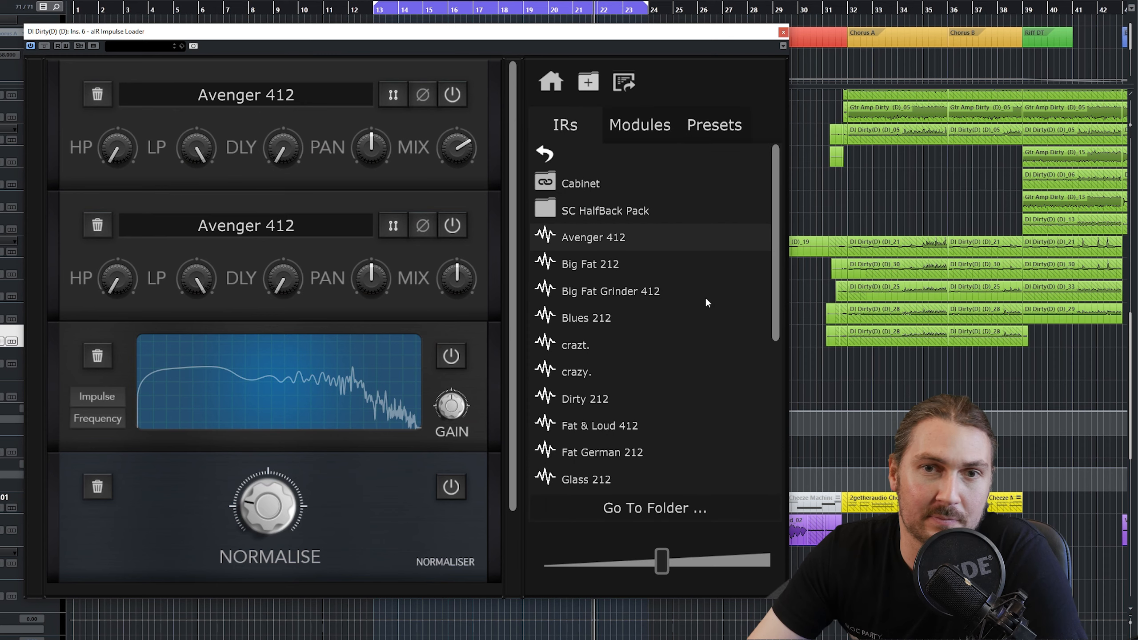
scroll(650, 363, "down", 4)
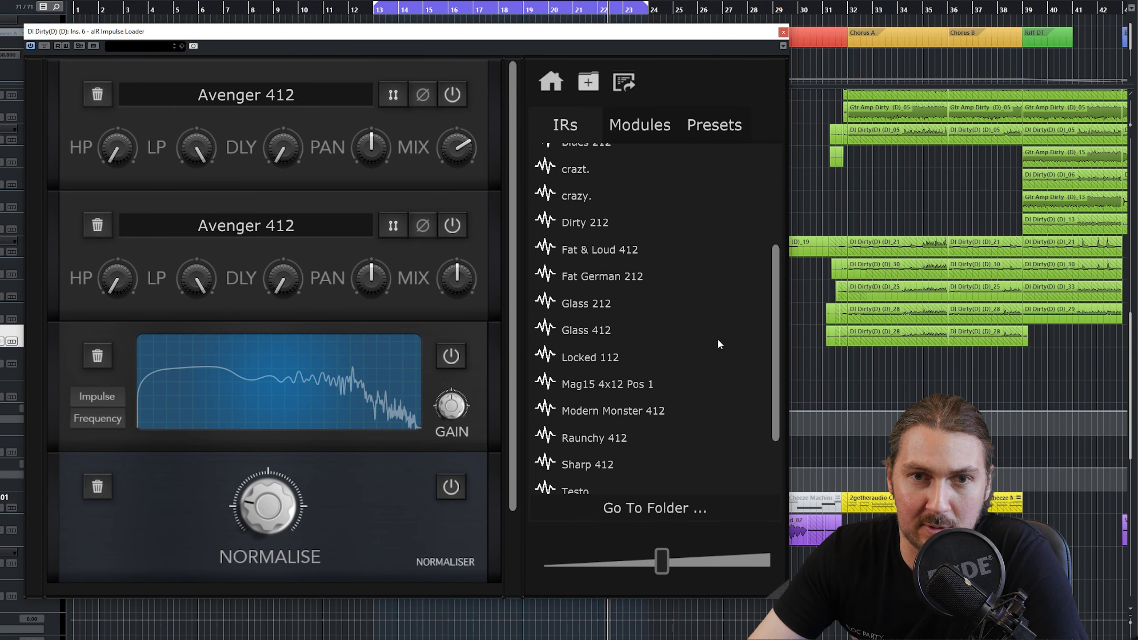
scroll(667, 307, "down", 2)
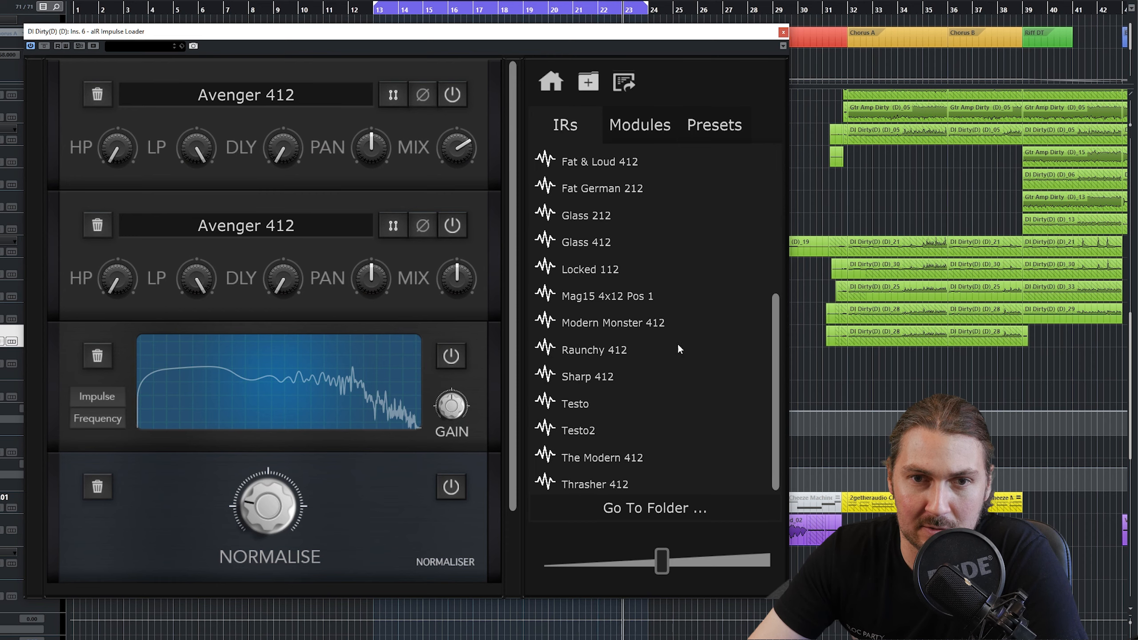
left_click_drag(633, 331, 275, 296)
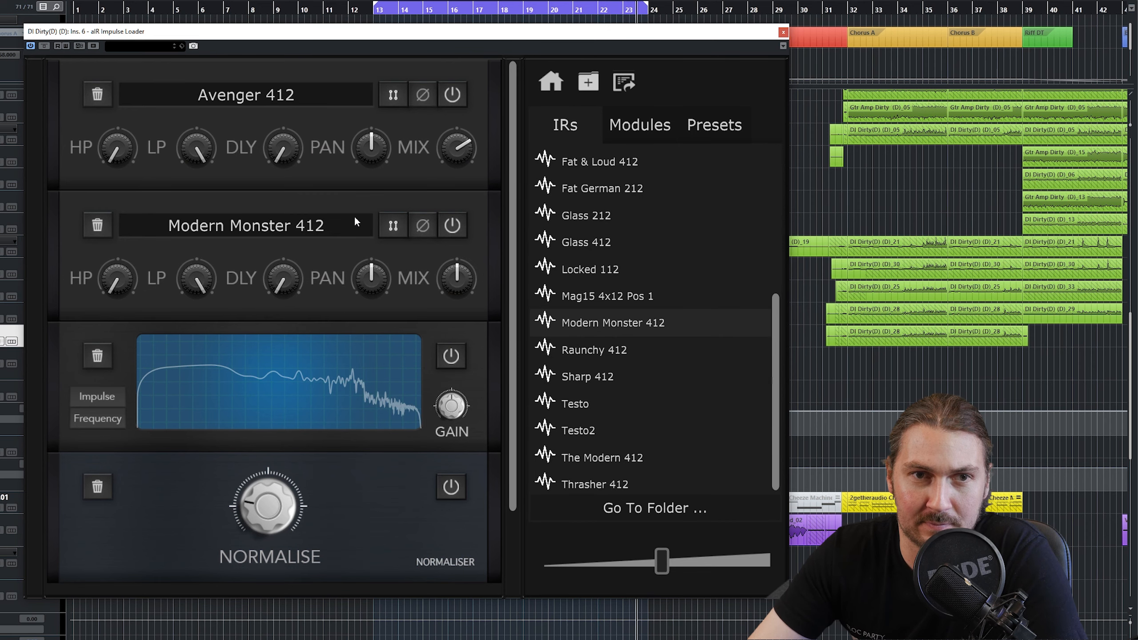
Step: Raise the mix of both the Modern Monster 412 and Avenger 412 modules to maximum
left_click(459, 96)
left_click_drag(457, 277, 485, 96)
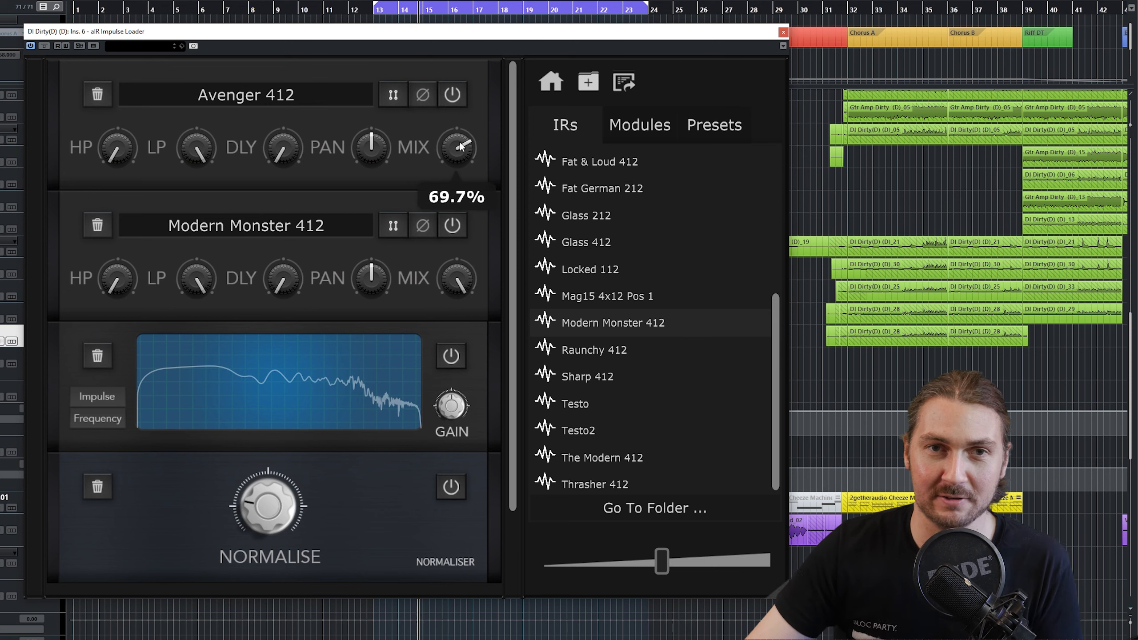
left_click_drag(459, 149, 465, 38)
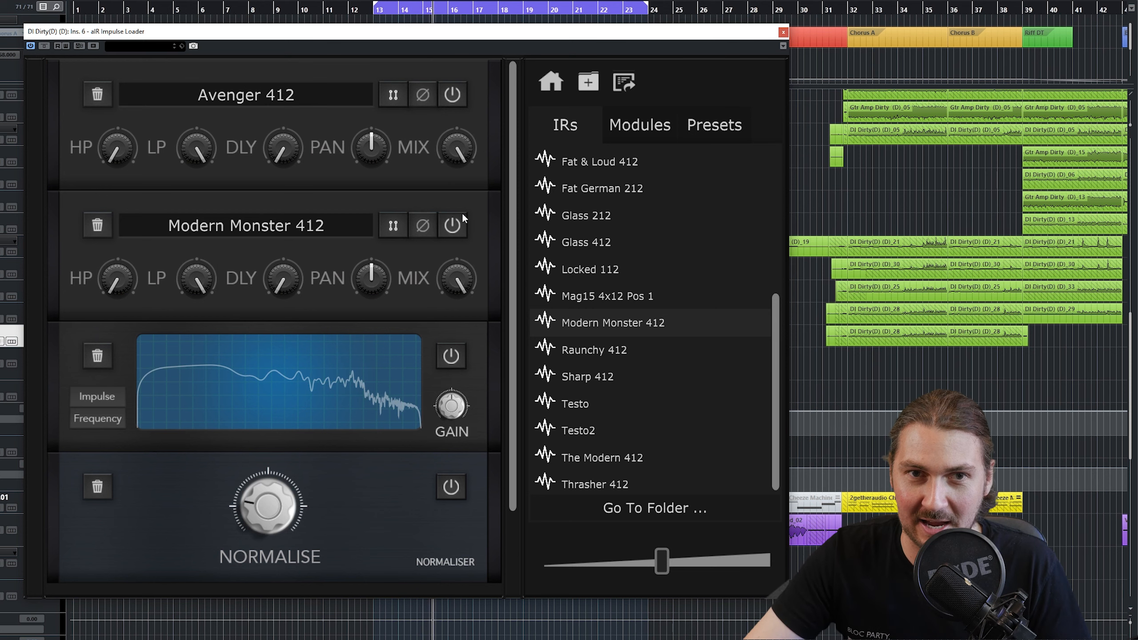
Step: Compare the two IRs by bypassing the Modern Monster 412 and Avenger 412 modules in turn and re-enabling each
left_click(453, 228)
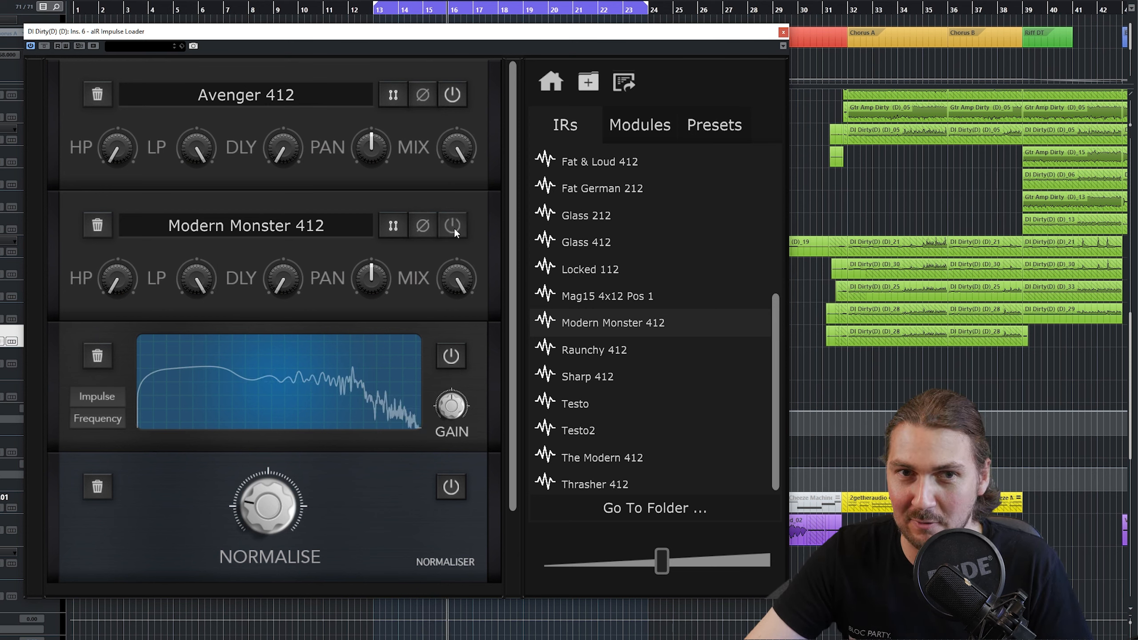
left_click(454, 228)
left_click(453, 97)
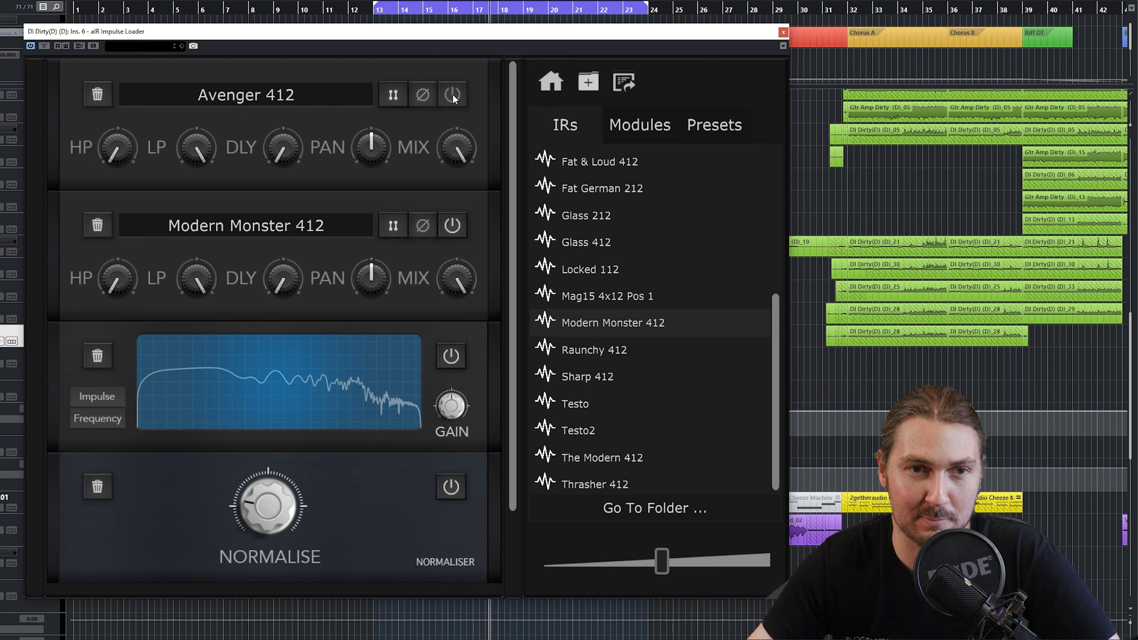
left_click(453, 96)
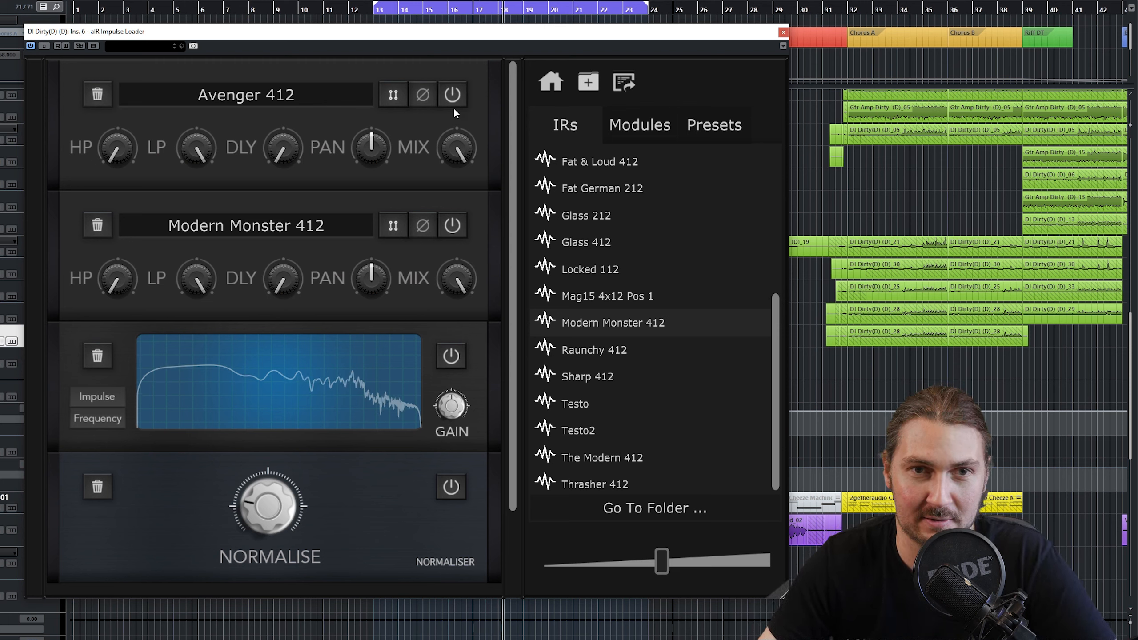
left_click(452, 225)
left_click(452, 227)
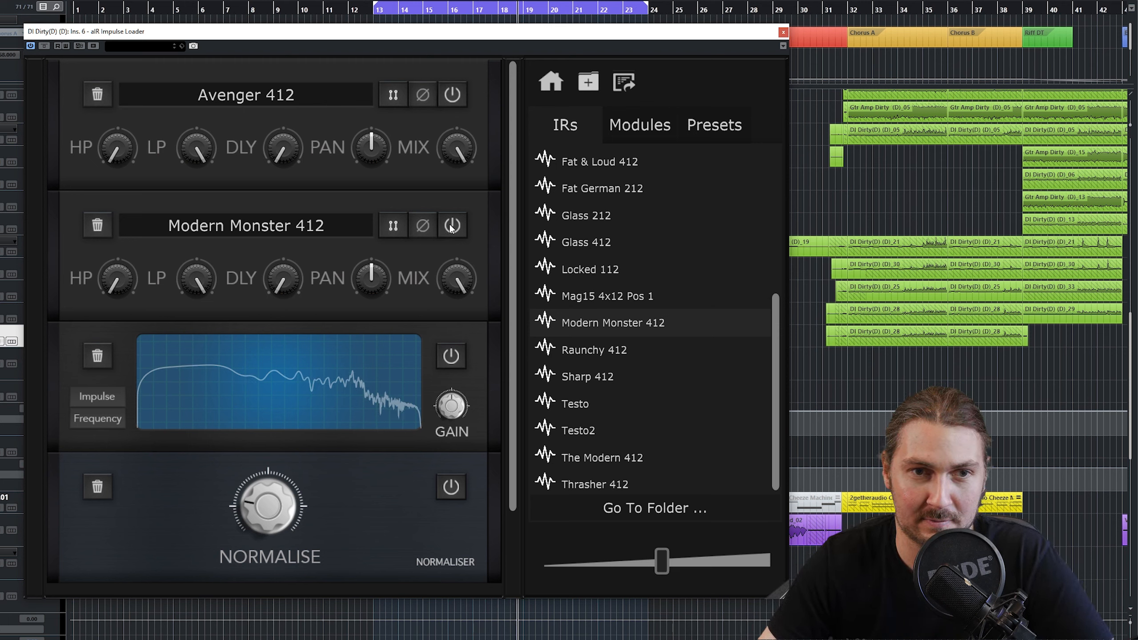
Step: Try the delay control on the Modern Monster 412 module and return it to minimum
mouse_move(280, 279)
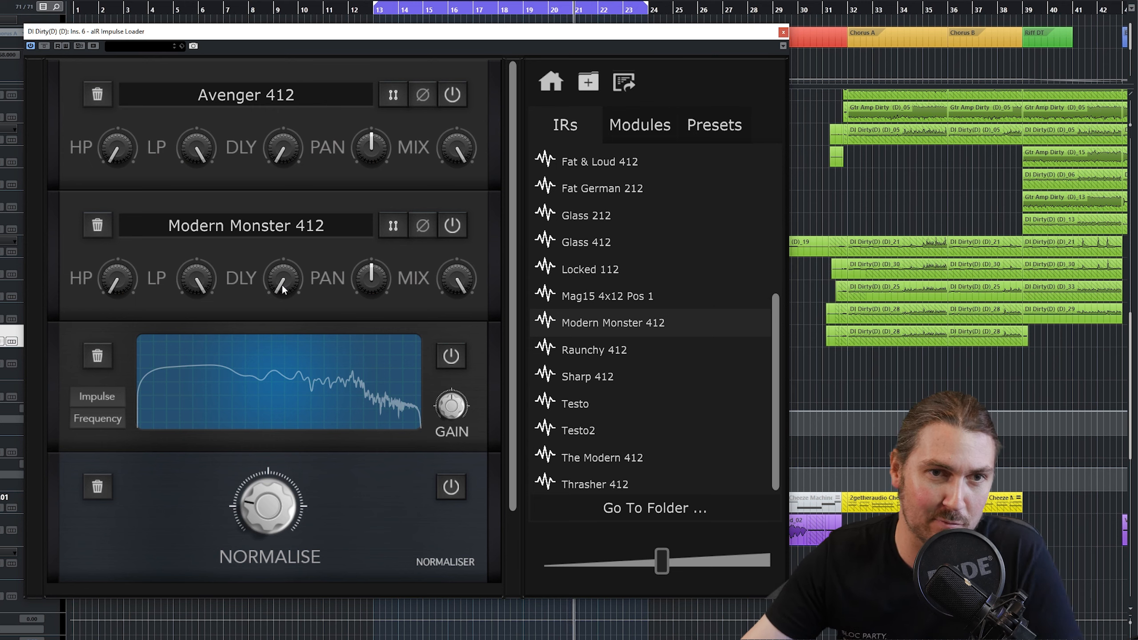
left_click_drag(282, 284, 299, 614)
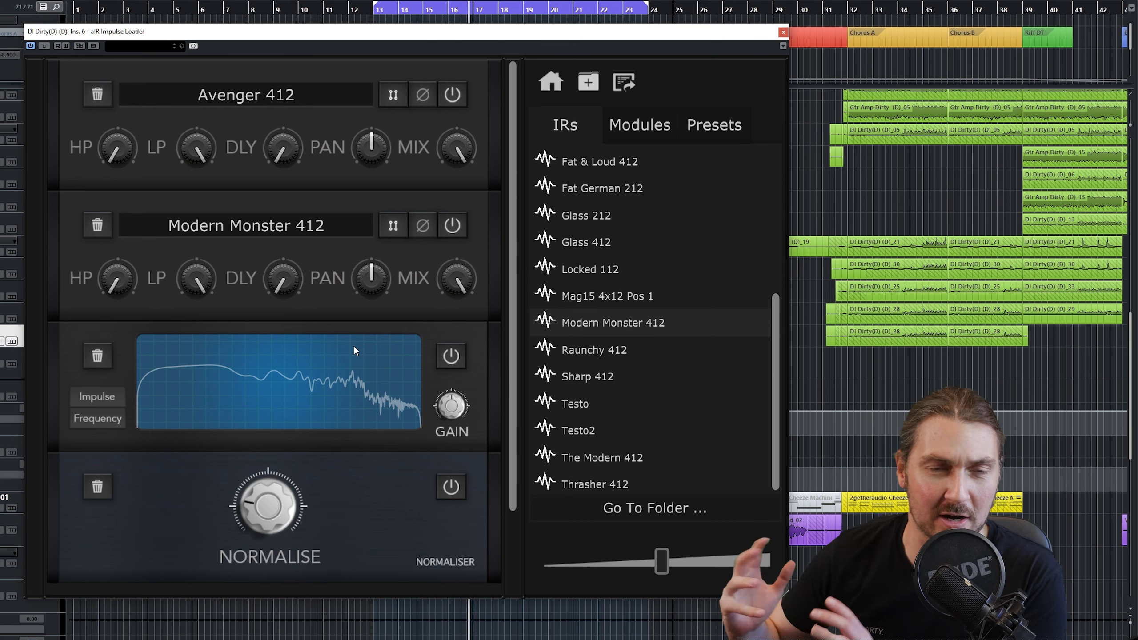
Step: Add a High Shelf module between the Modern Monster 412 module and the Visualiser
left_click(638, 126)
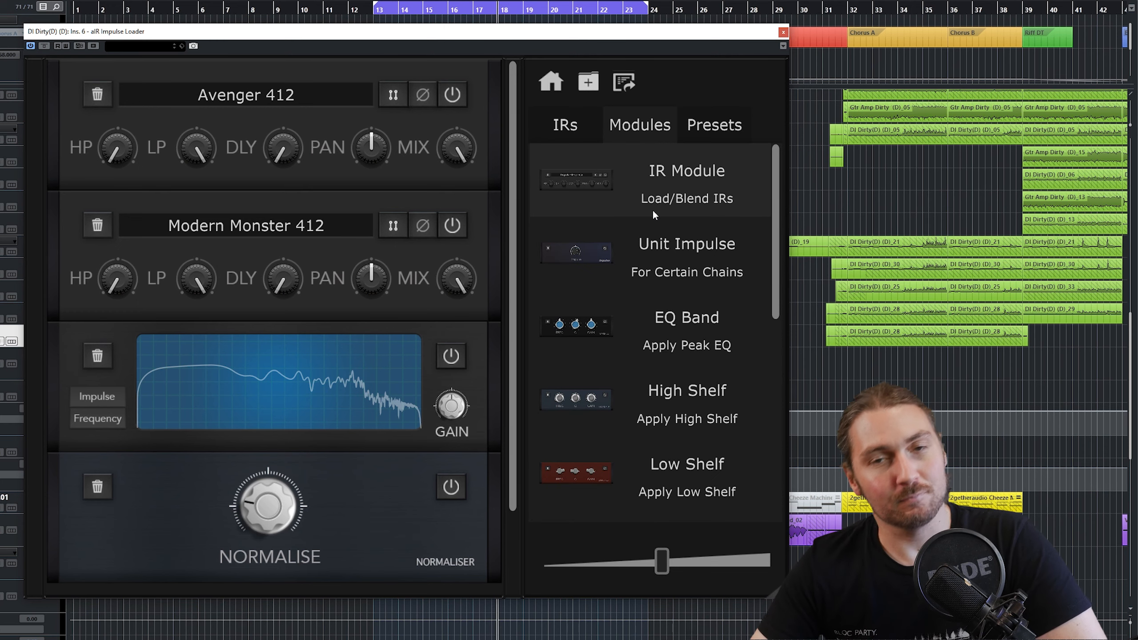
scroll(663, 269, "down", 6)
scroll(678, 321, "up", 3)
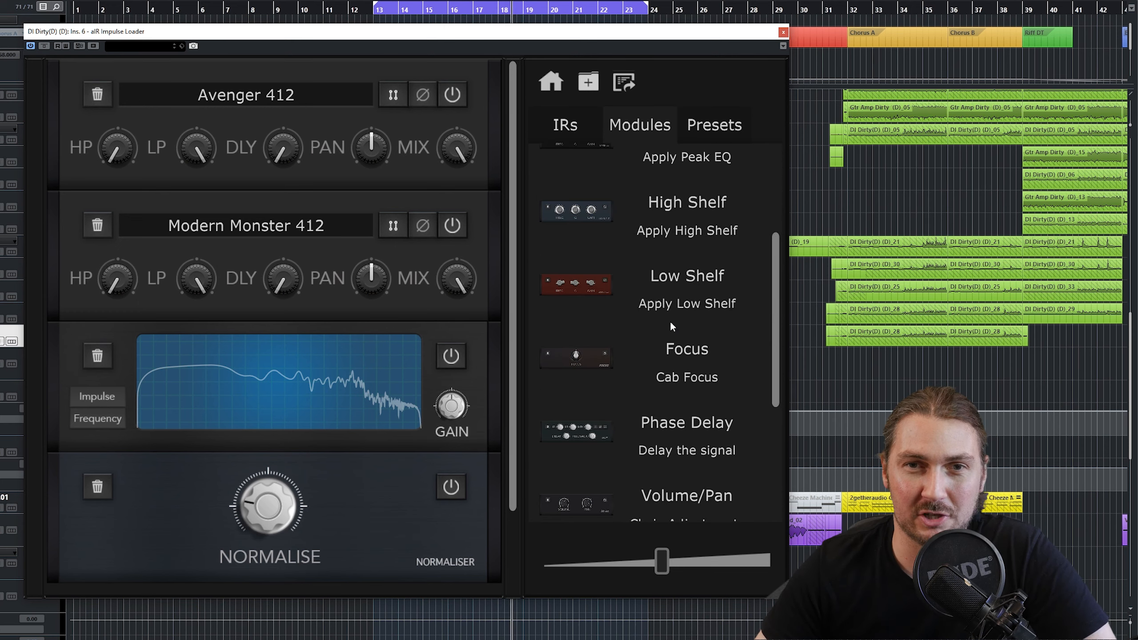
left_click_drag(683, 217, 314, 341)
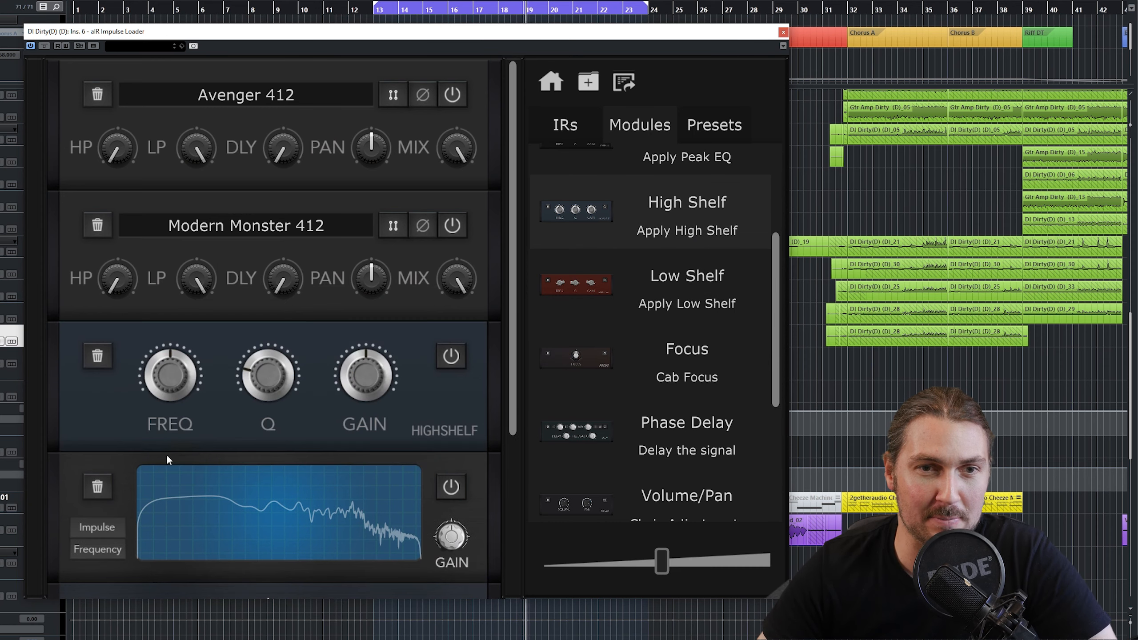
Step: Set the high shelf's frequency to about 6762 Hz and its Q to 0.1, and raise its gain
left_click_drag(371, 399, 371, 385)
left_click_drag(167, 397, 181, 347)
left_click_drag(365, 382, 365, 376)
left_click_drag(358, 296, 359, 276)
scroll(183, 404, "down", 2)
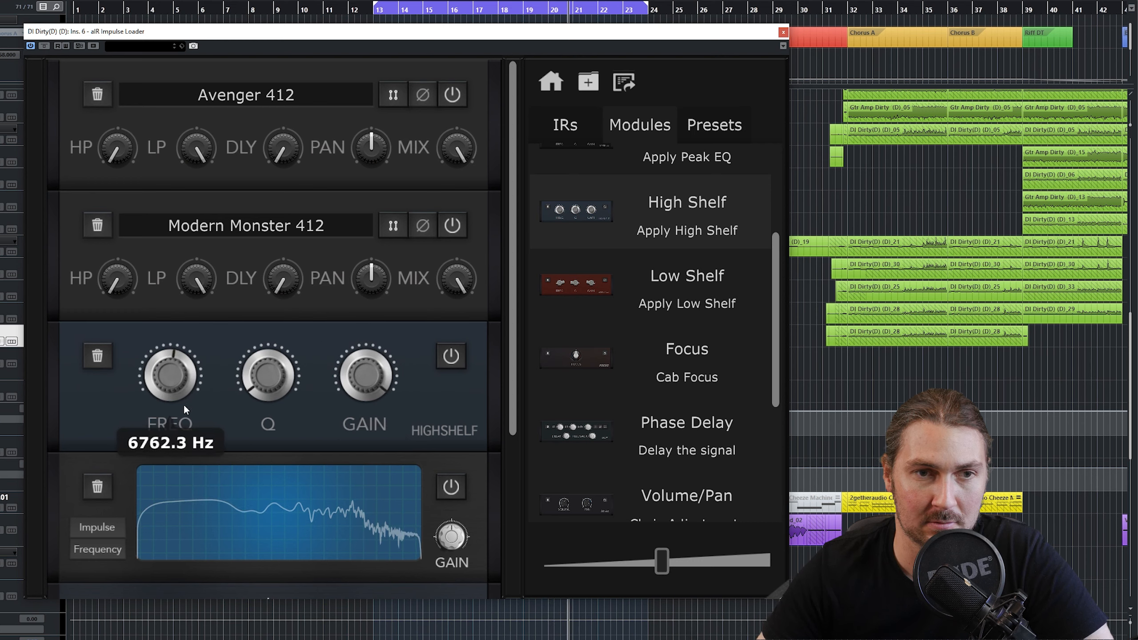
left_click_drag(399, 371, 365, 474)
Step: Add the Focus module between the High Shelf module and the Visualiser
scroll(192, 382, "up", 1)
left_click_drag(737, 371, 294, 412)
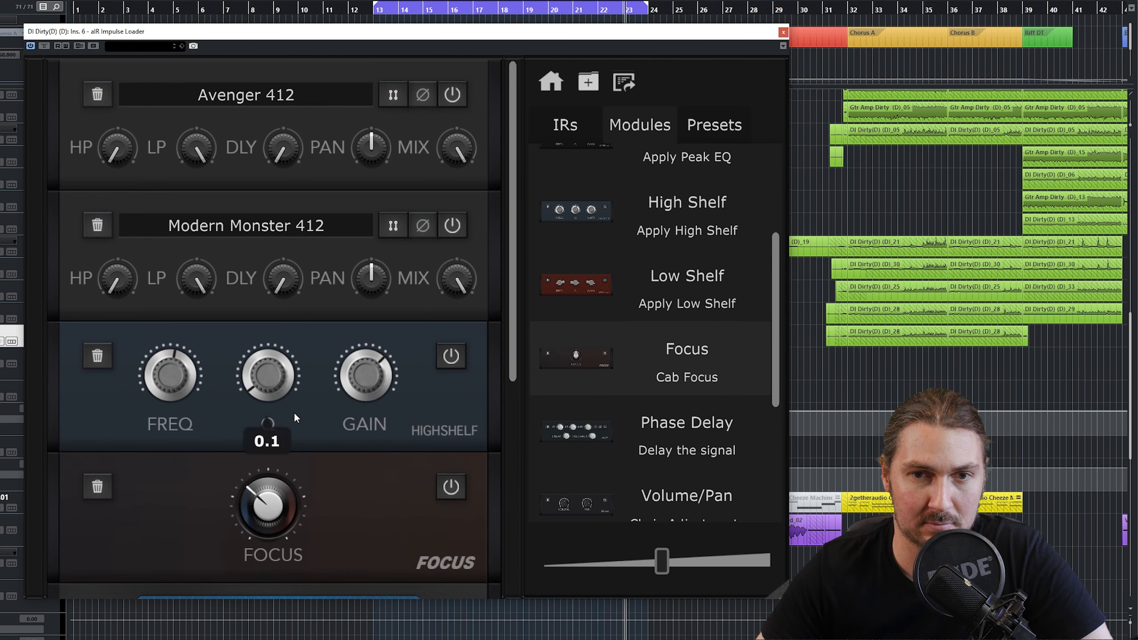
Step: Add an EQ Band module to the chain between the Focus module and the Visualiser
scroll(658, 358, "down", 3)
scroll(658, 357, "up", 5)
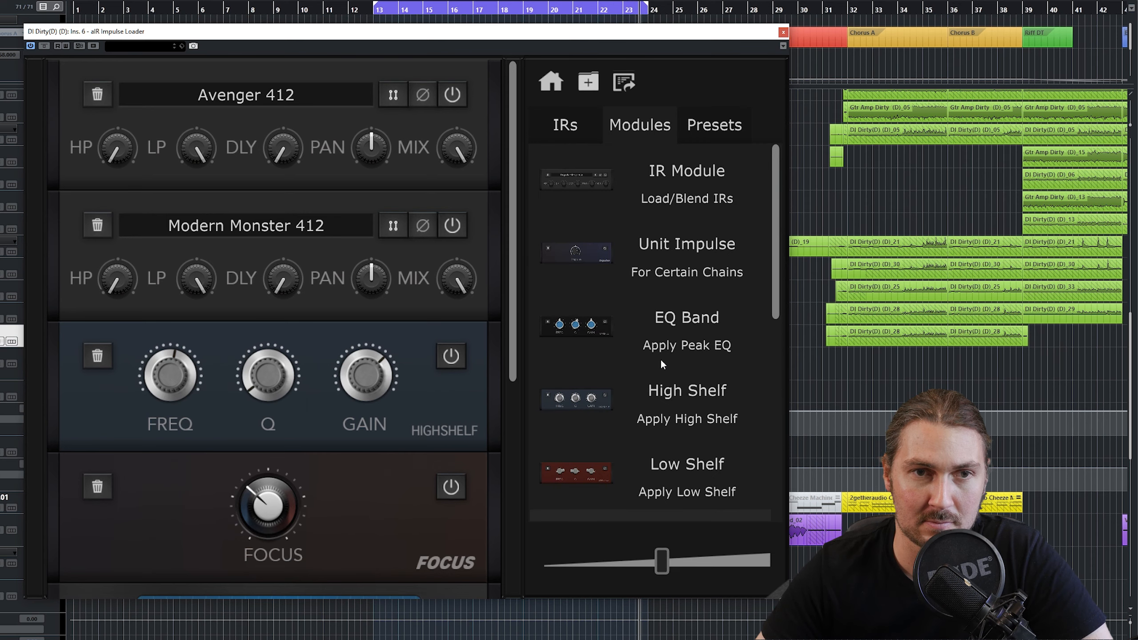
scroll(342, 335, "down", 3)
scroll(362, 474, "down", 2)
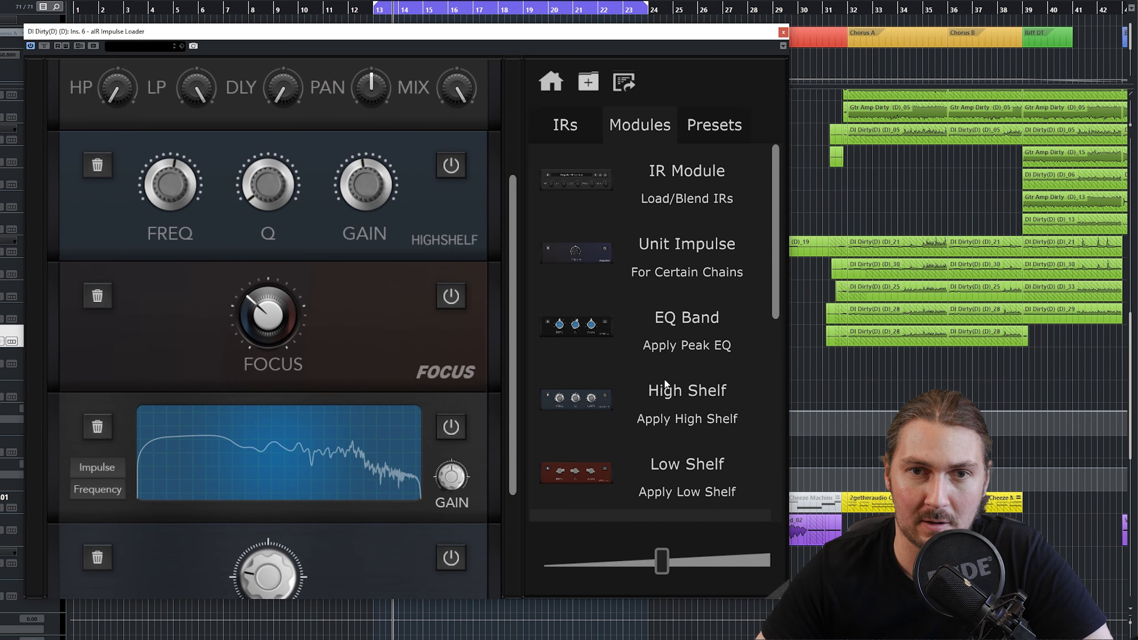
scroll(667, 386, "down", 3)
scroll(628, 278, "up", 3)
left_click_drag(676, 362, 277, 488)
left_click(478, 349)
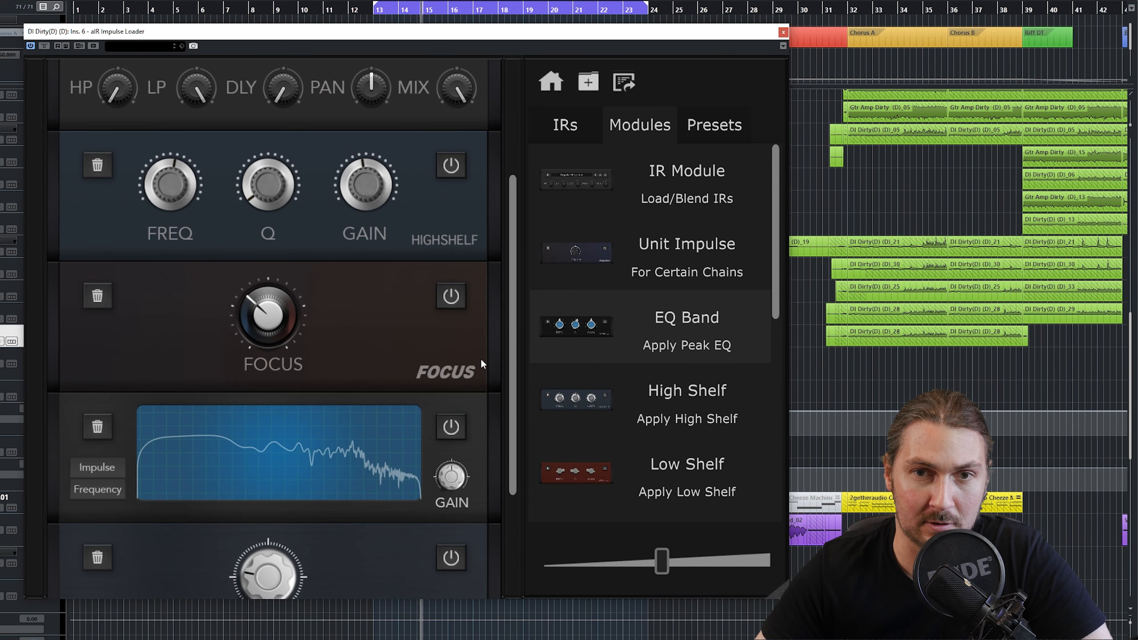
left_click_drag(314, 372, 323, 380)
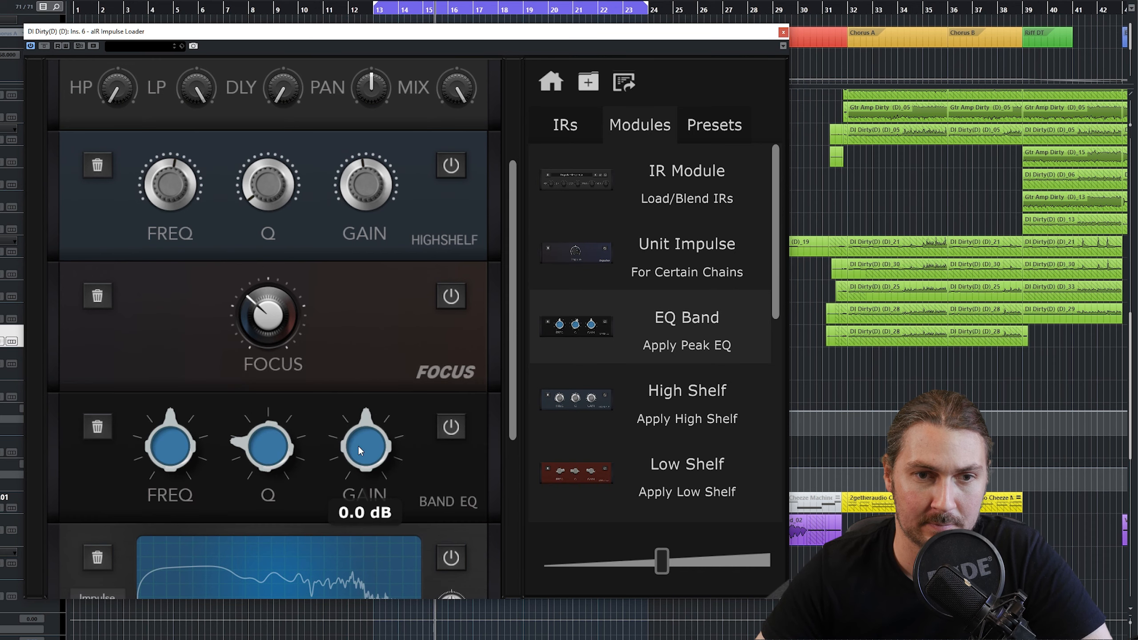
Step: Sweep the new EQ band at maximum Q and 12.0 dB gain to pick its frequency, and cut its gain there
scroll(412, 464, "down", 2)
scroll(459, 434, "down", 2)
left_click_drag(358, 327, 375, 233)
left_click_drag(171, 319, 192, 256)
left_click_drag(372, 312, 329, 406)
left_click_drag(268, 319, 327, 111)
left_click_drag(372, 313, 390, 69)
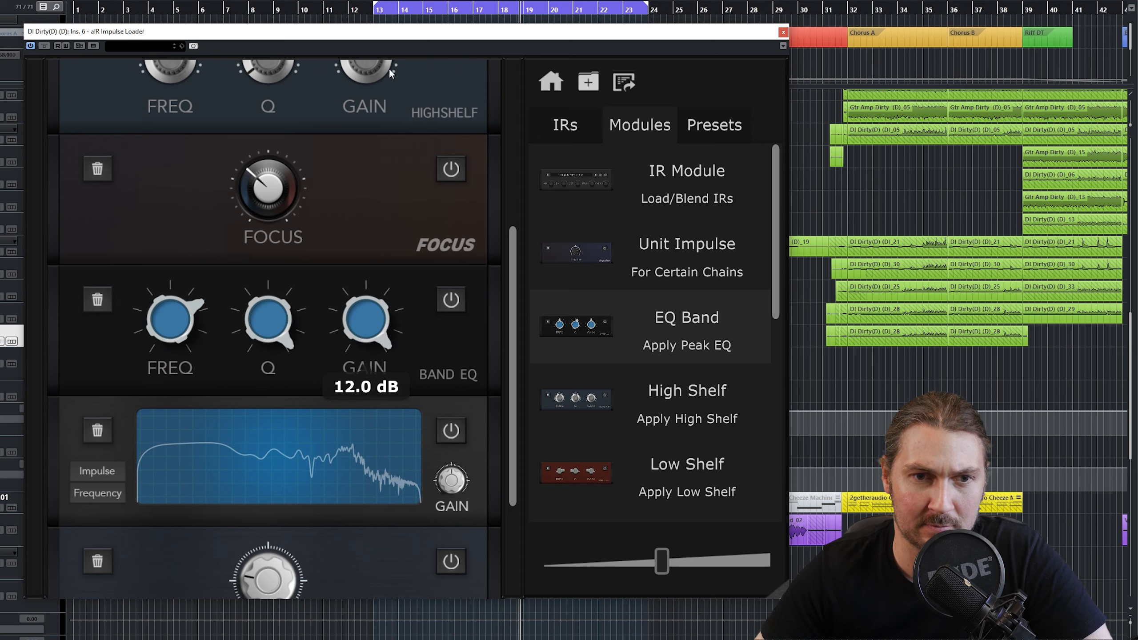
left_click_drag(172, 316, 171, 306)
left_click_drag(366, 319, 344, 524)
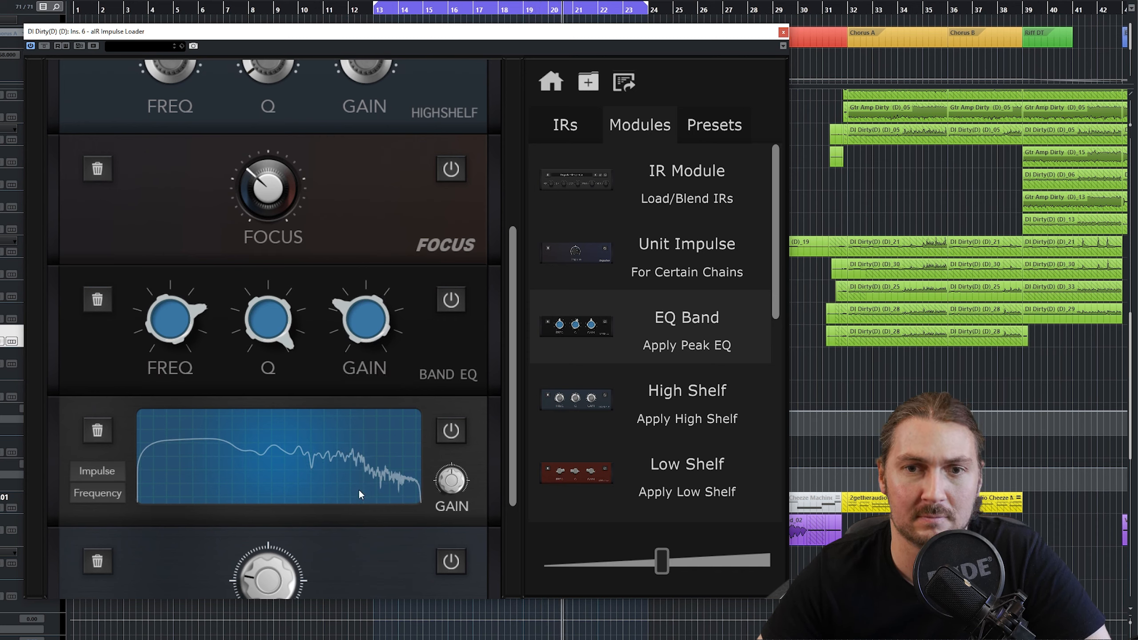
Step: Add a second EQ Band module between the first EQ band and the Visualiser
scroll(748, 402, "down", 5)
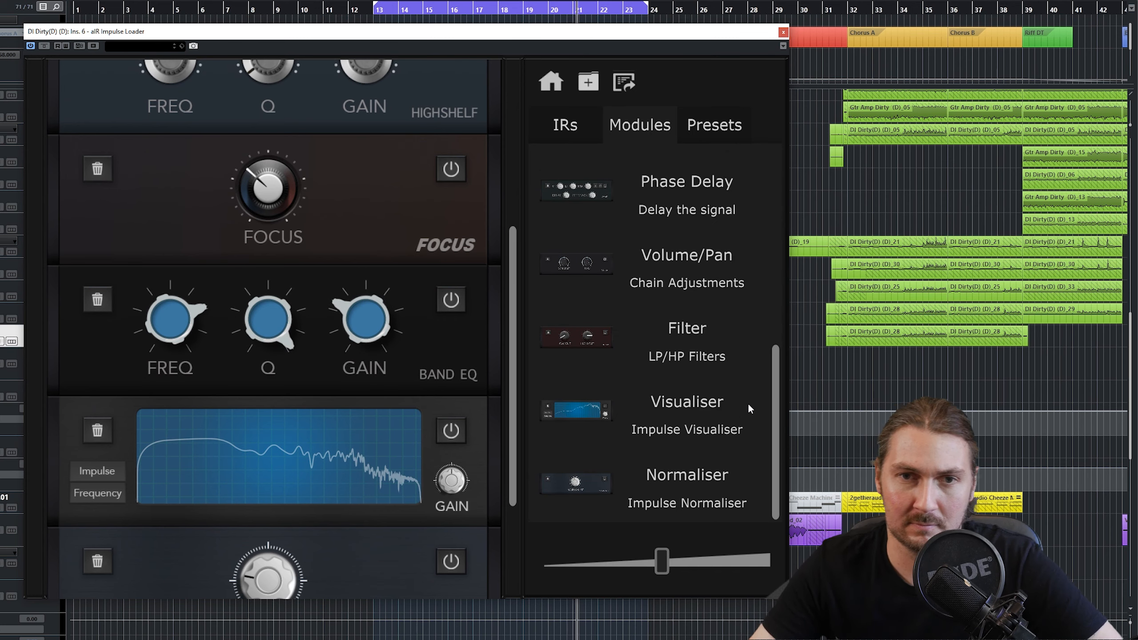
left_click_drag(689, 355, 622, 349)
scroll(689, 343, "up", 3)
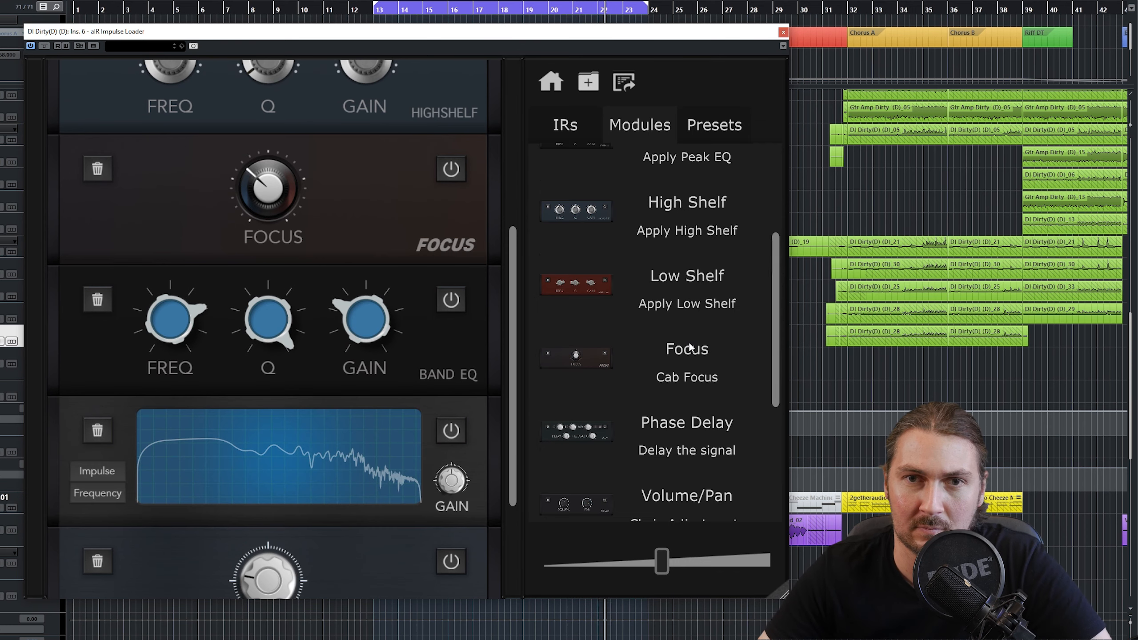
scroll(645, 218, "up", 3)
left_click_drag(692, 359, 320, 403)
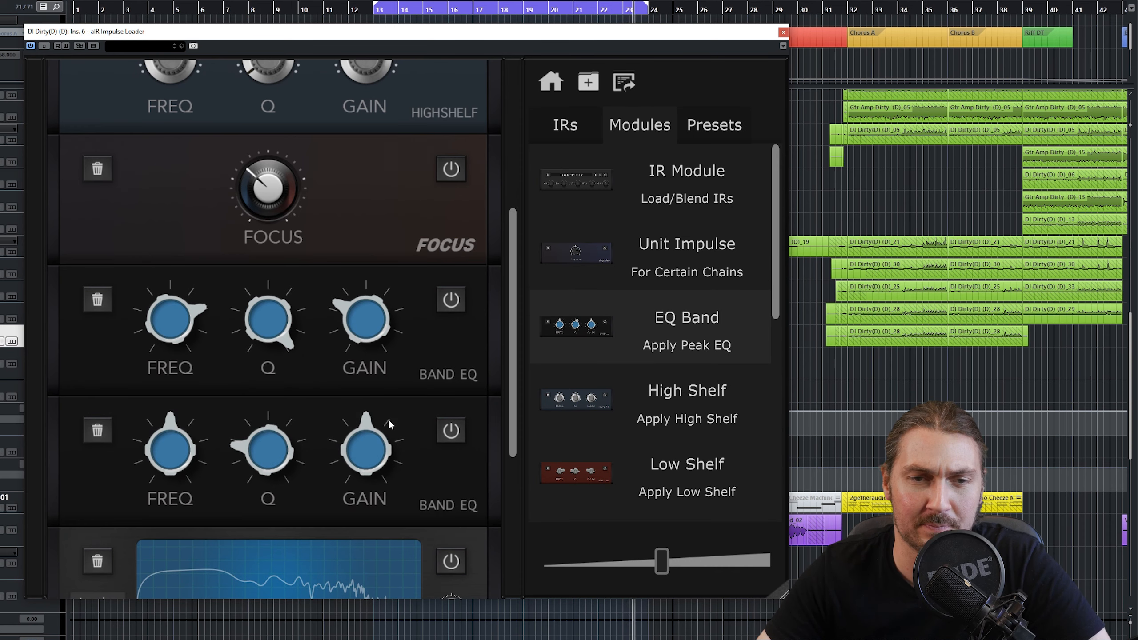
Step: Set the second EQ band's Q to 0.1 and raise its frequency and gain above their centre positions
left_click_drag(375, 460, 379, 389)
left_click_drag(266, 442, 240, 559)
left_click_drag(172, 448, 181, 419)
left_click_drag(393, 465, 384, 427)
left_click_drag(158, 466, 167, 453)
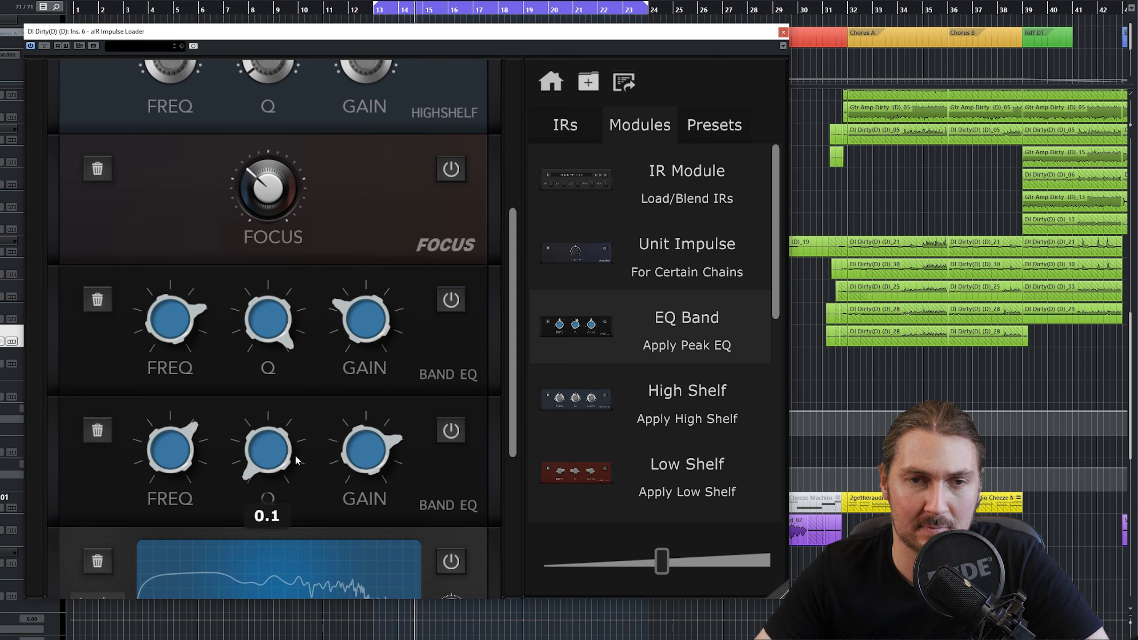
Step: Bypass both EQ bands, the Focus, the High Shelf and the Modern Monster 412 module to compare the sound without them
scroll(454, 477, "down", 3)
scroll(466, 459, "up", 3)
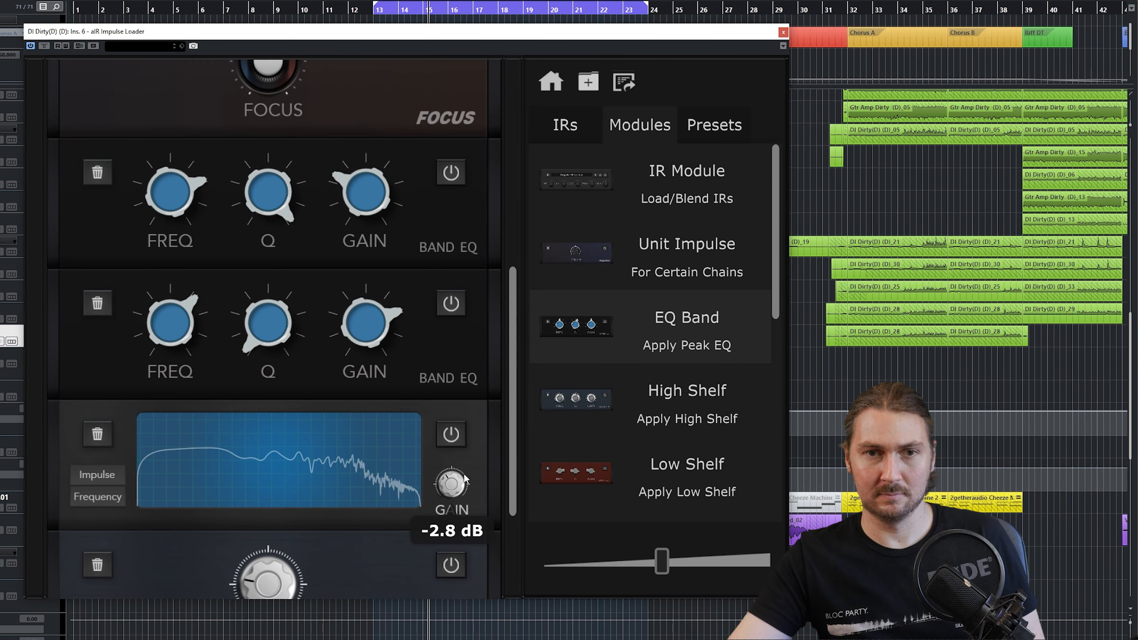
scroll(474, 496, "down", 1)
scroll(476, 496, "down", 2)
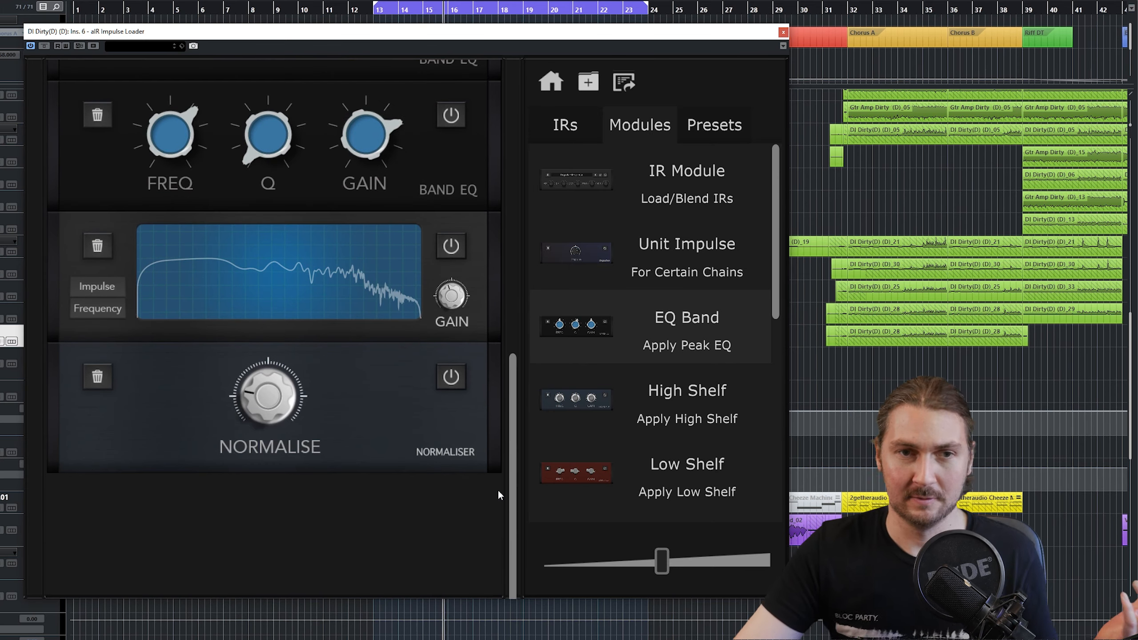
scroll(498, 491, "up", 2)
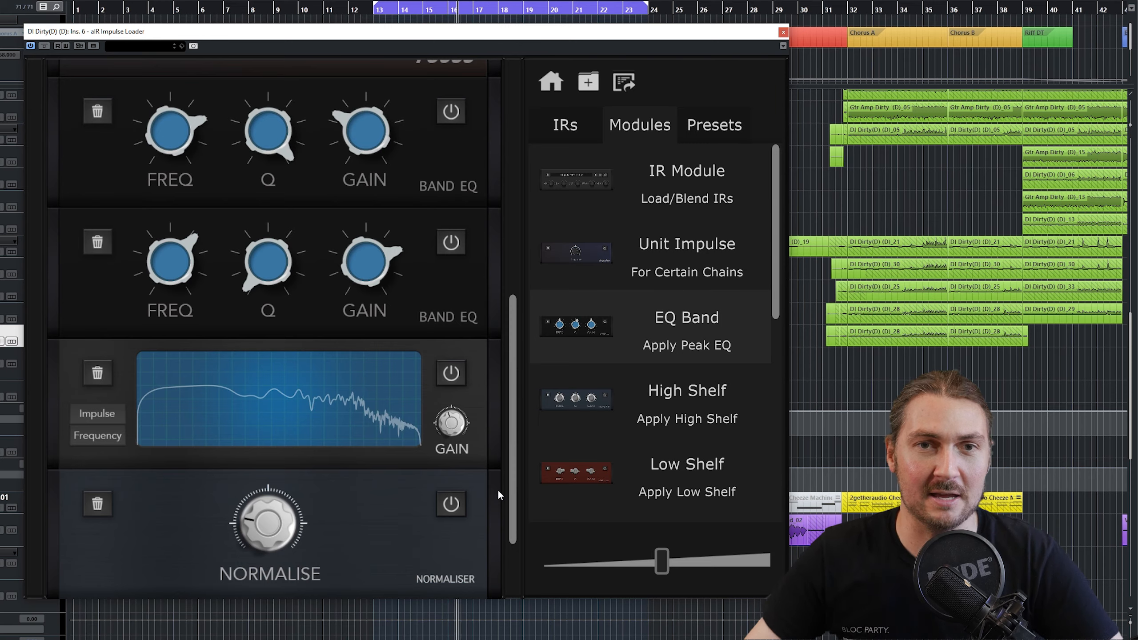
scroll(498, 491, "up", 6)
scroll(497, 489, "down", 2)
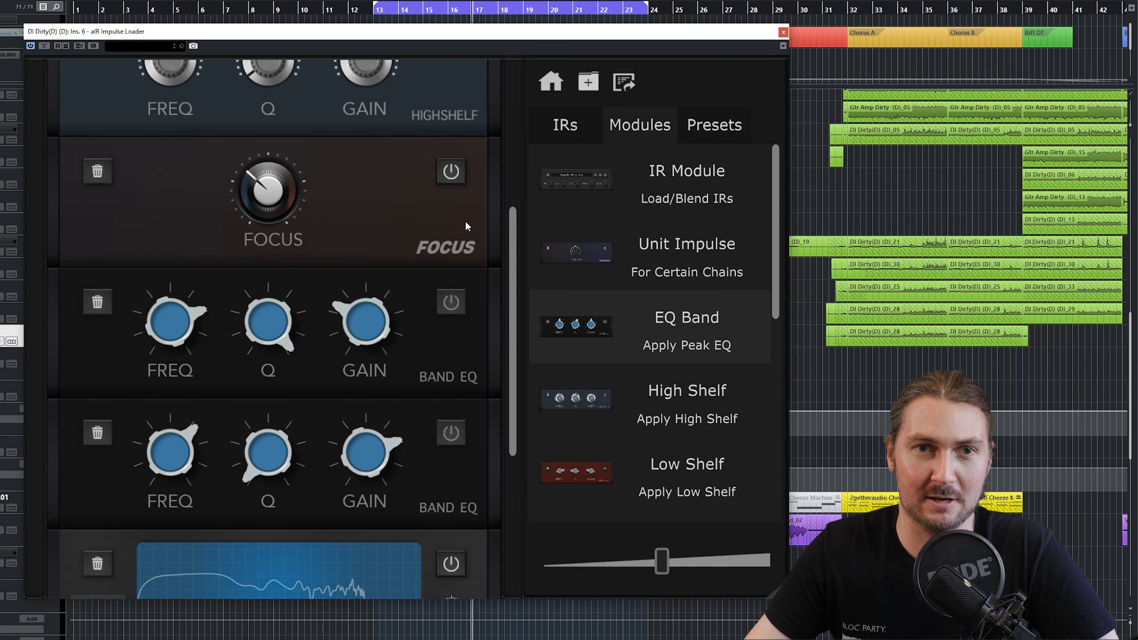
scroll(453, 199, "up", 6)
mouse_move(466, 229)
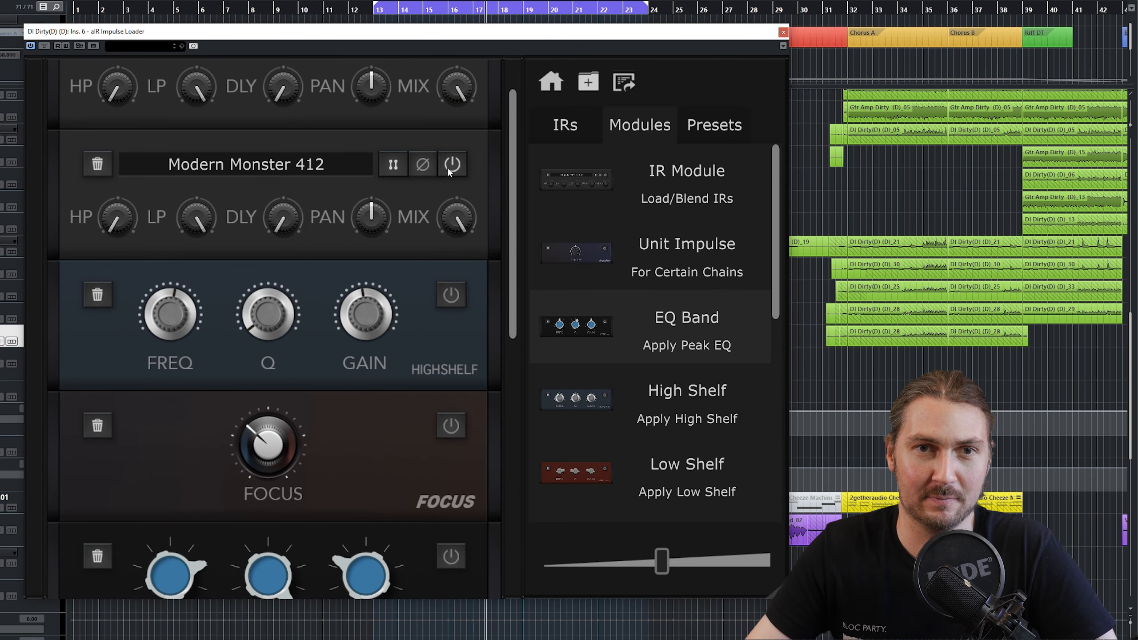
scroll(501, 209, "up", 2)
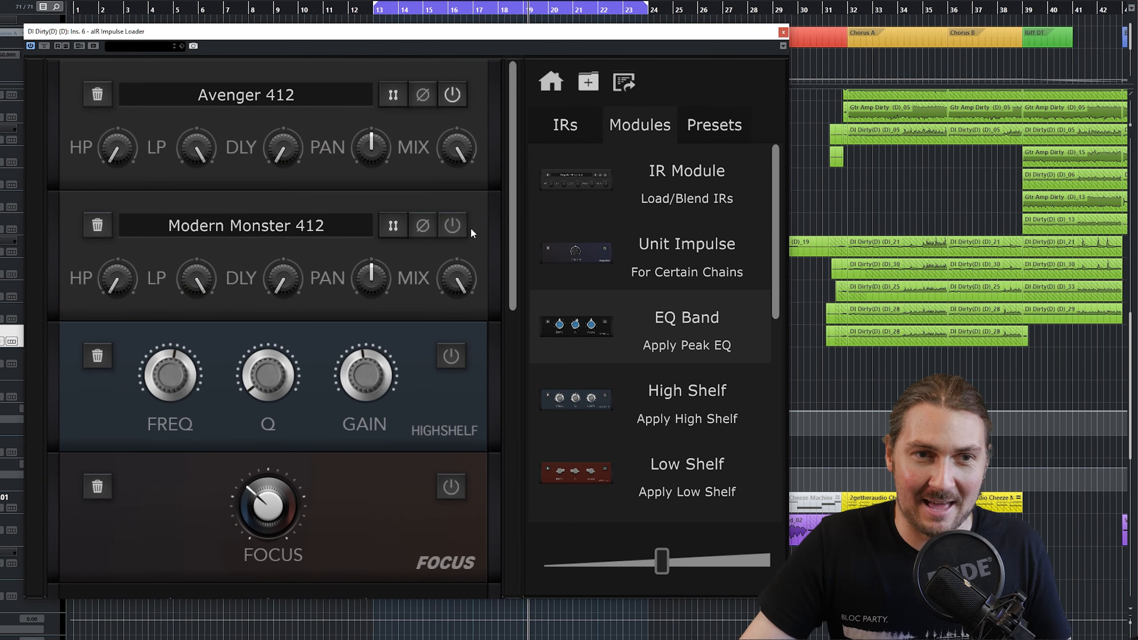
Step: Re-enable the bypassed modules while raising the High Shelf's gain and deepening the first EQ band's cut
left_click_drag(360, 355, 369, 329)
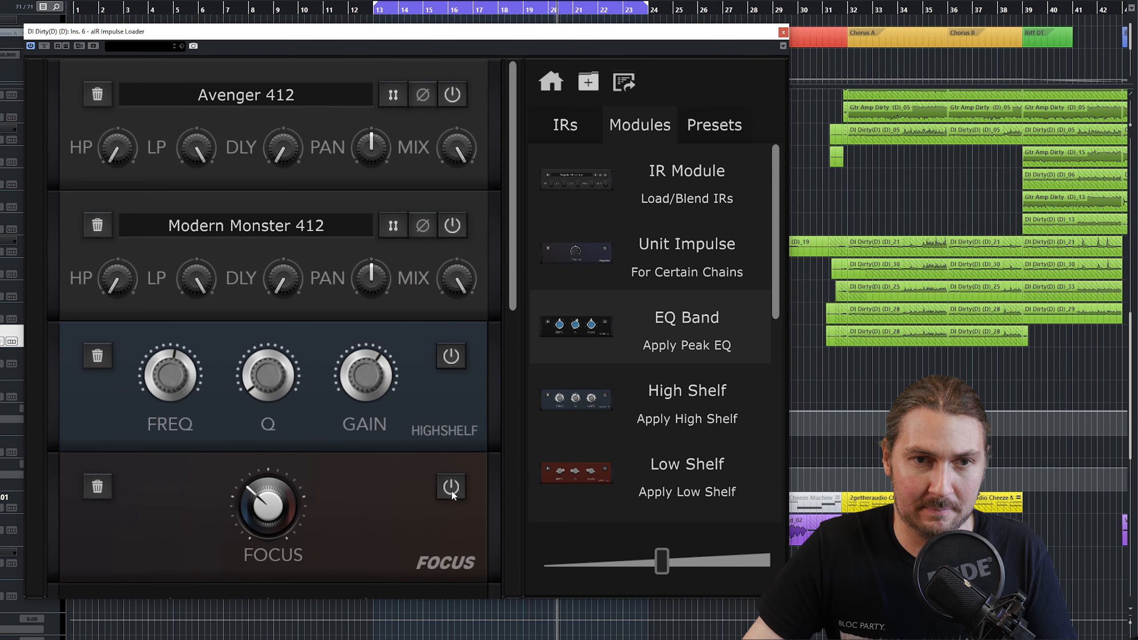
scroll(395, 499, "down", 3)
scroll(452, 497, "down", 3)
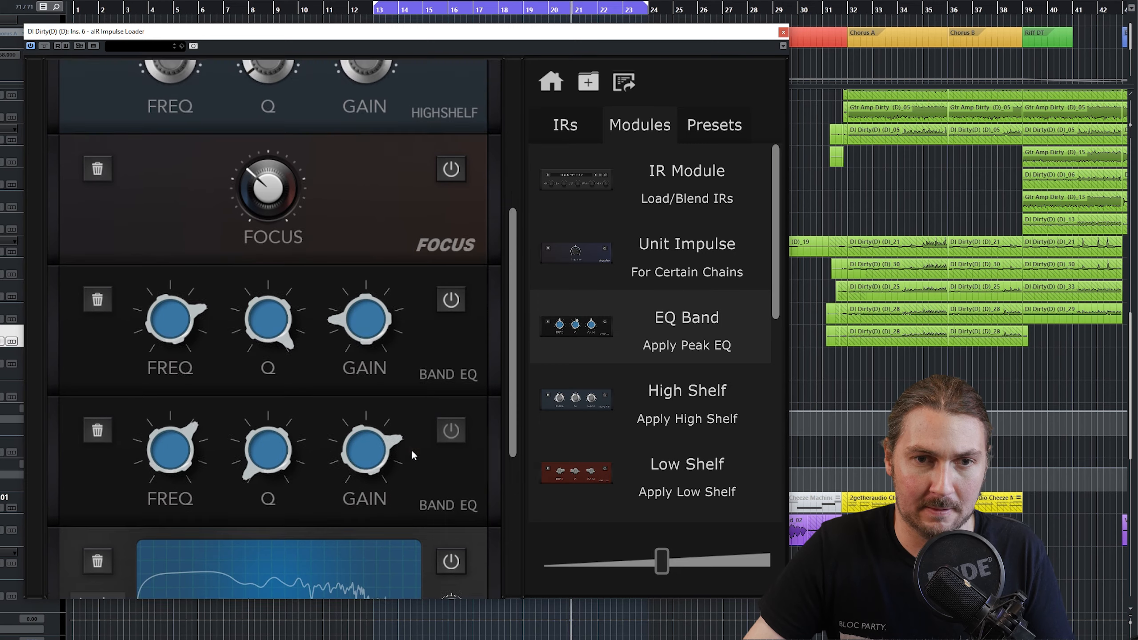
scroll(489, 439, "down", 3)
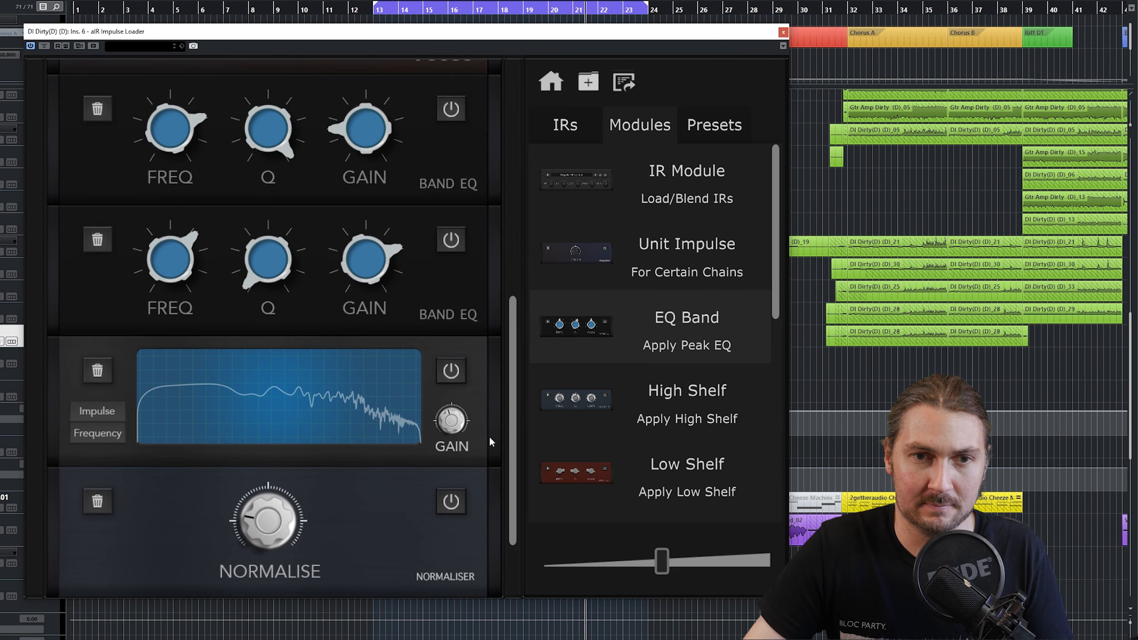
scroll(489, 436, "up", 9)
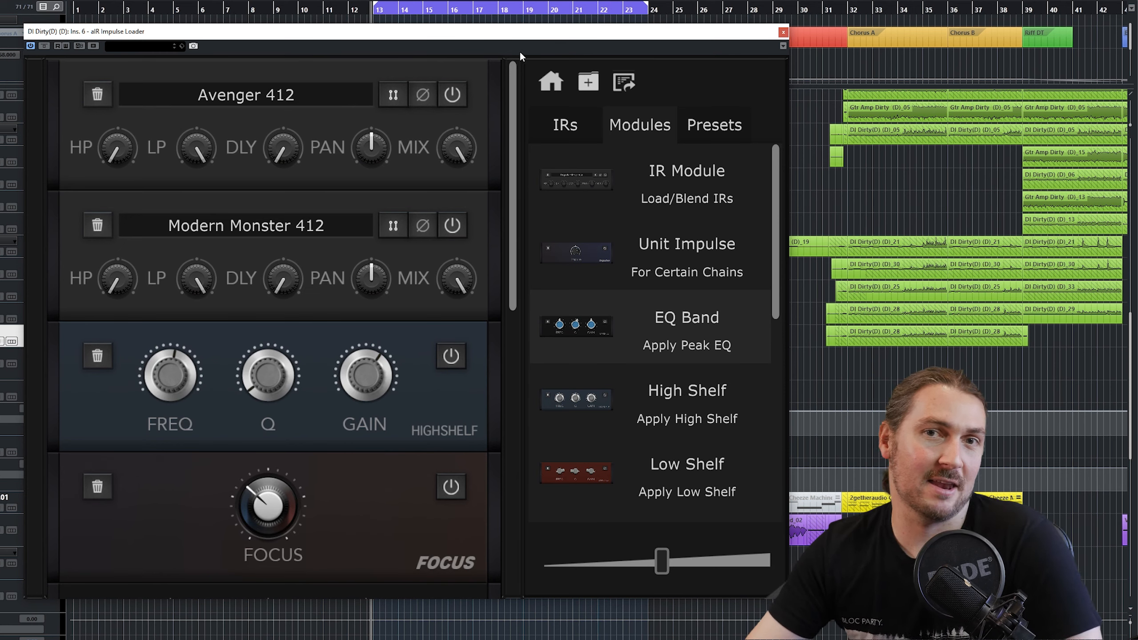
Step: Open the IR export options and set them to 48000, Mono and 24 Bit
left_click(623, 85)
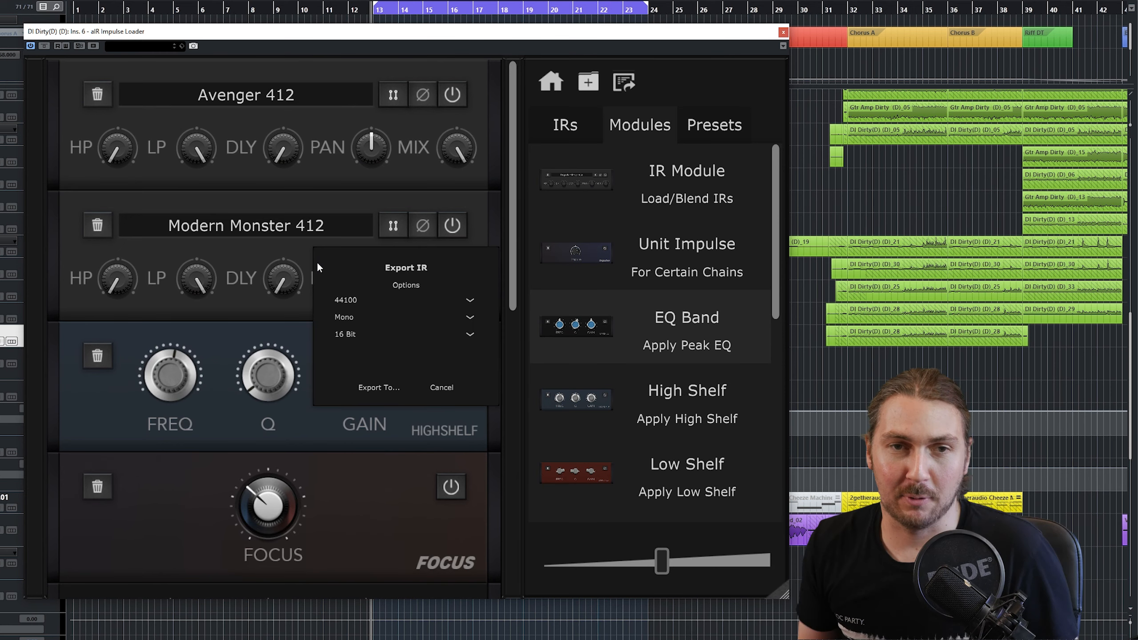
left_click(349, 299)
left_click(345, 322)
left_click(345, 318)
left_click(360, 338)
left_click(354, 319)
left_click(357, 329)
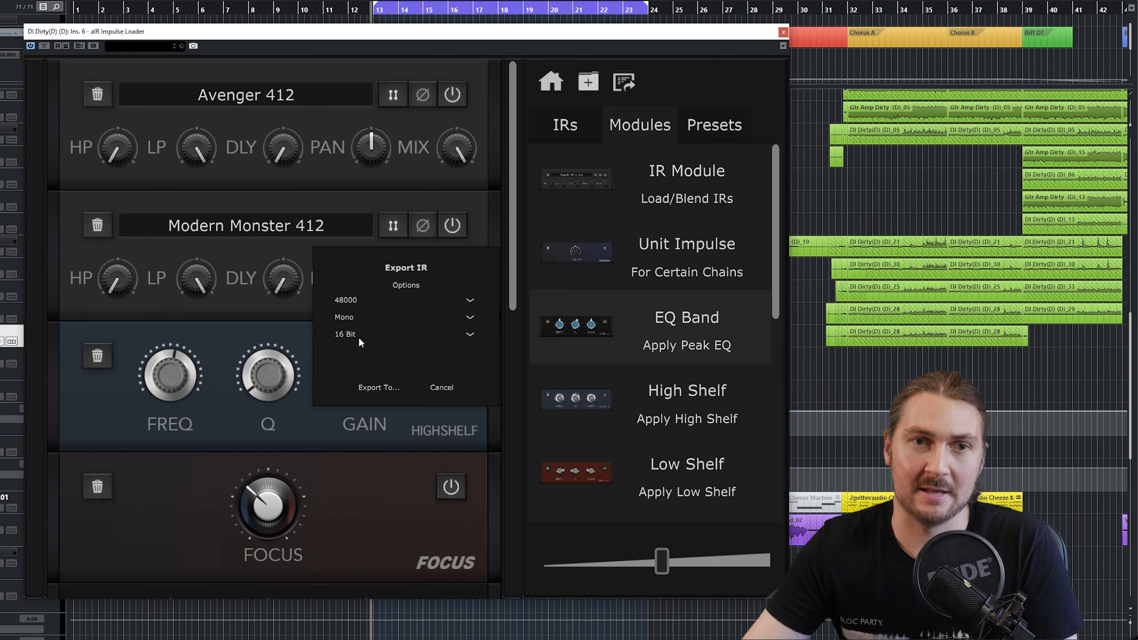
left_click(358, 336)
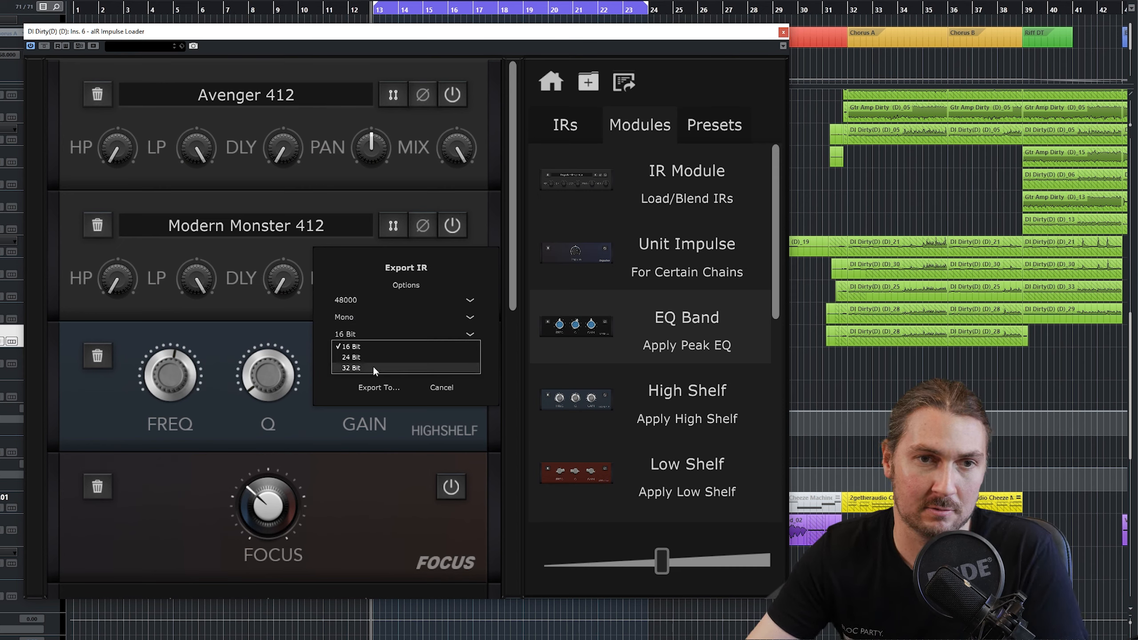
left_click(359, 361)
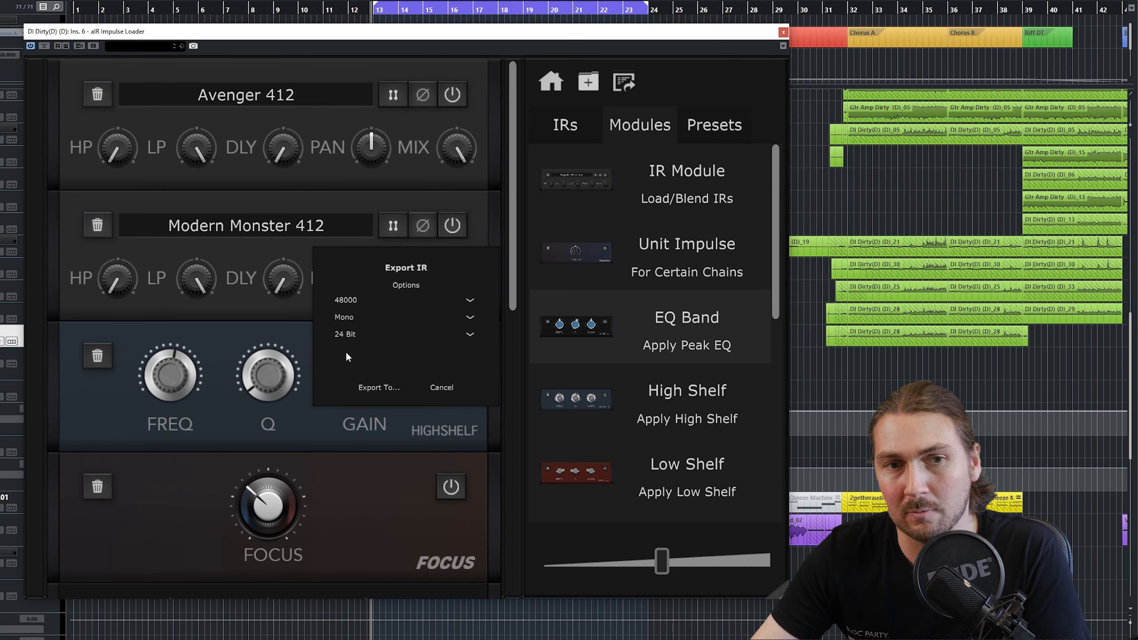
Step: Export the blended IR as "Air Impulse IR 1" into the React IR Exports folder under Impulses > Cabinet
left_click(367, 396)
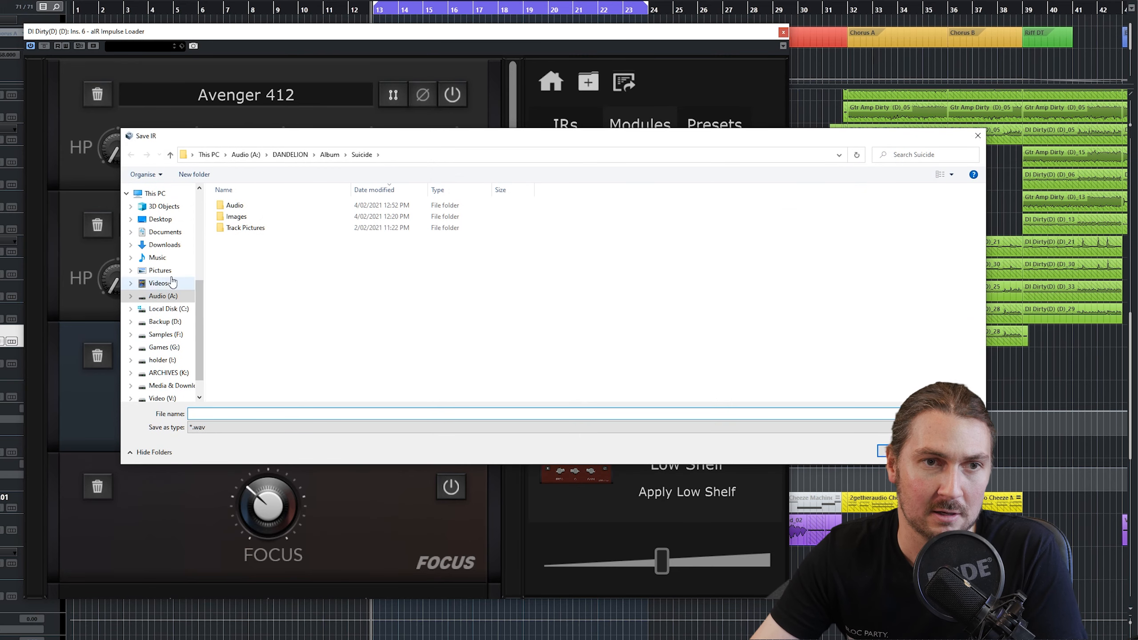
scroll(167, 257, "up", 1)
scroll(166, 257, "up", 3)
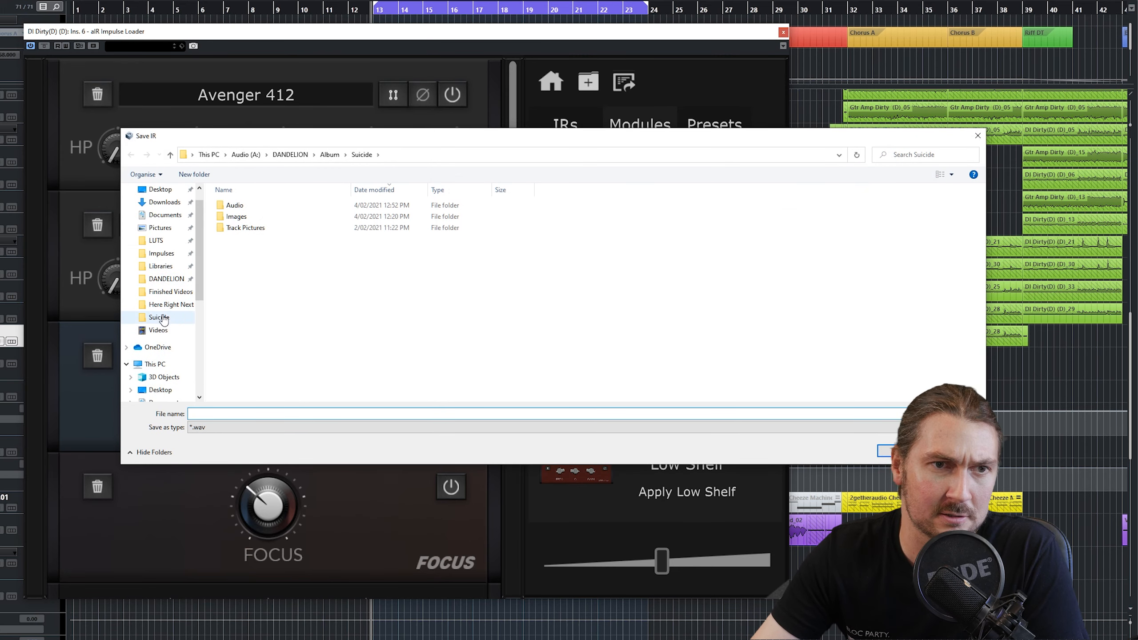
left_click(162, 253)
double_click(272, 207)
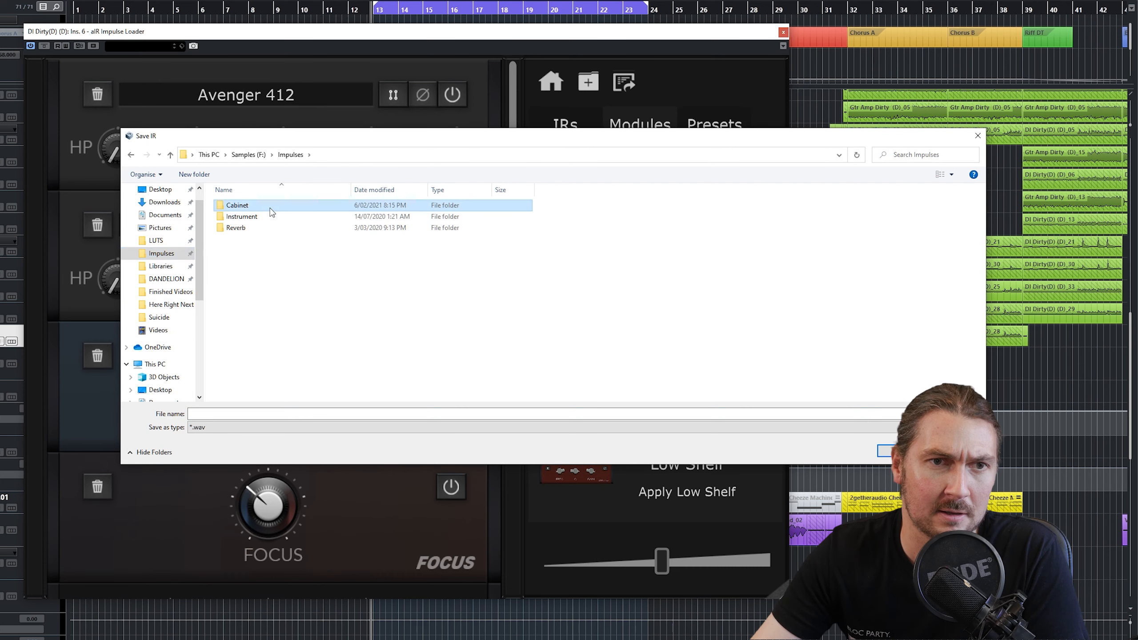
scroll(330, 219, "down", 2)
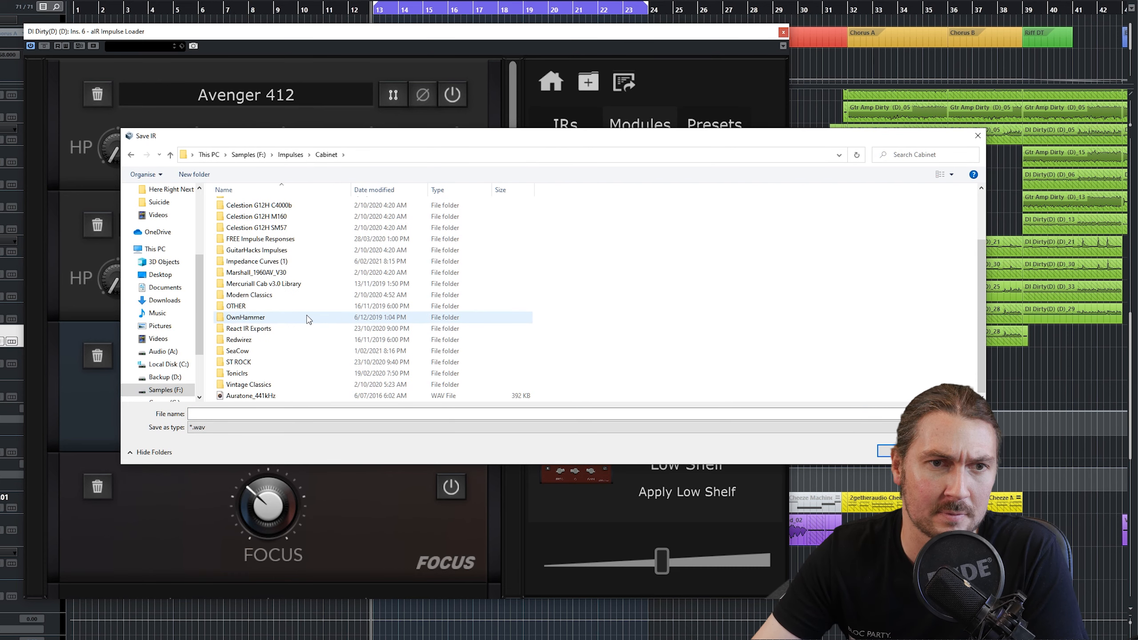
double_click(294, 332)
left_click(206, 413)
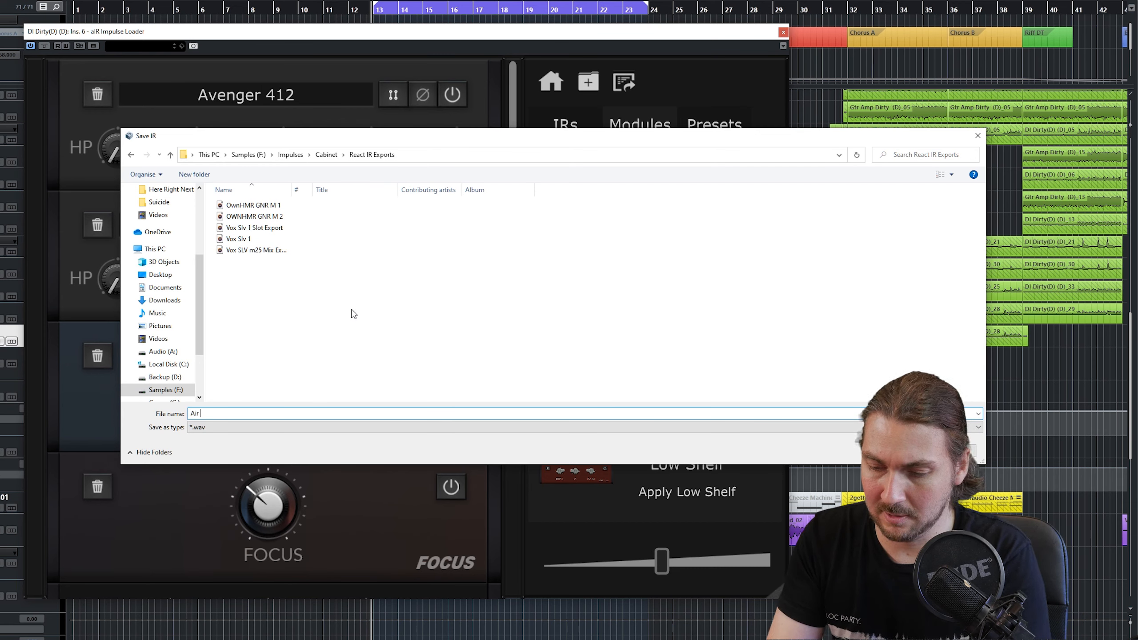
type("Air Impulse IR ")
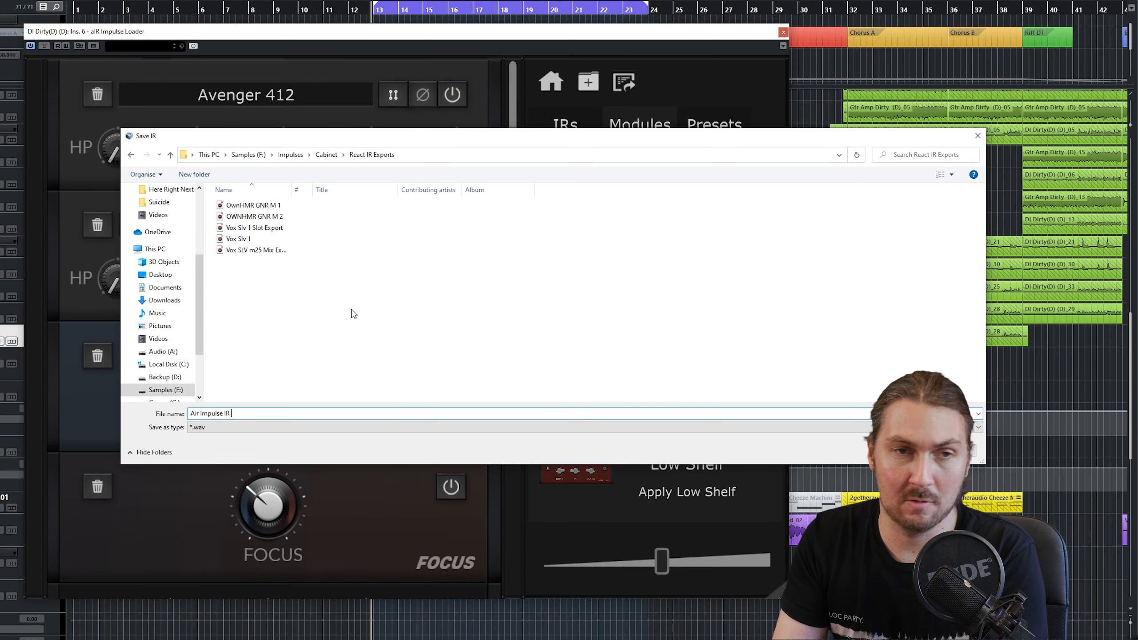
type("1")
left_click(914, 451)
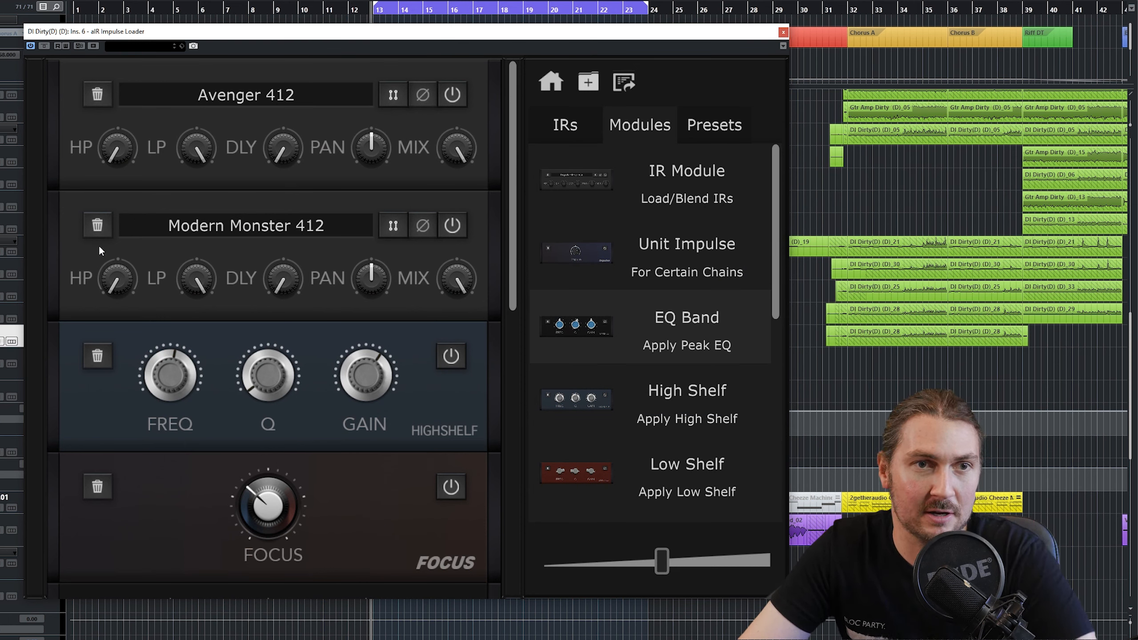
Step: Save the current module chain as a preset named "Ir 1"
left_click(704, 126)
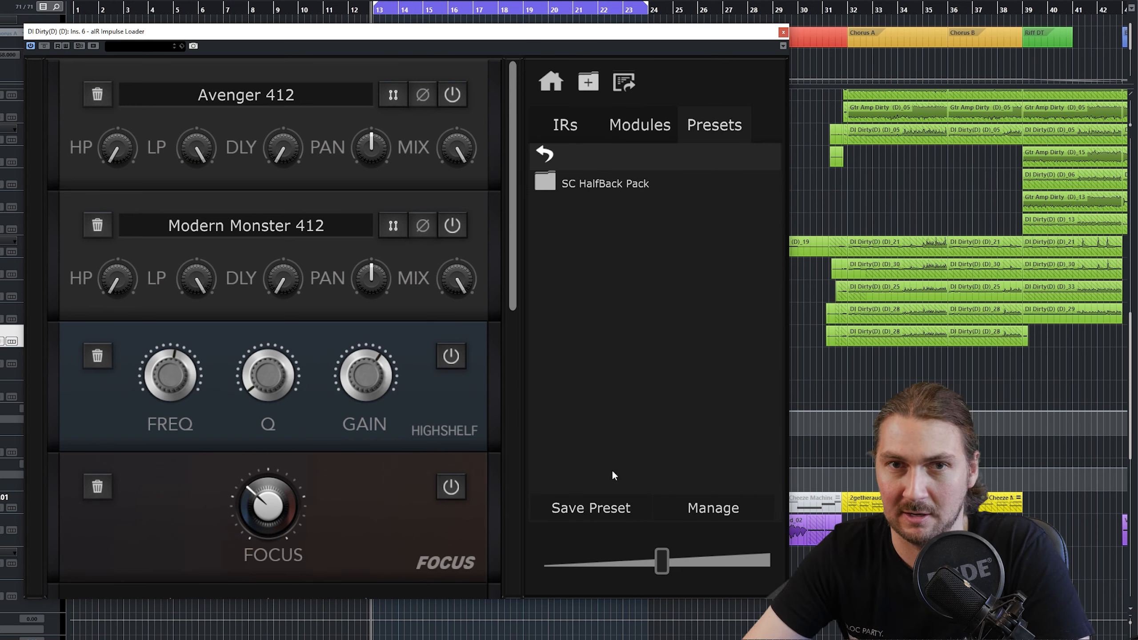
left_click(591, 508)
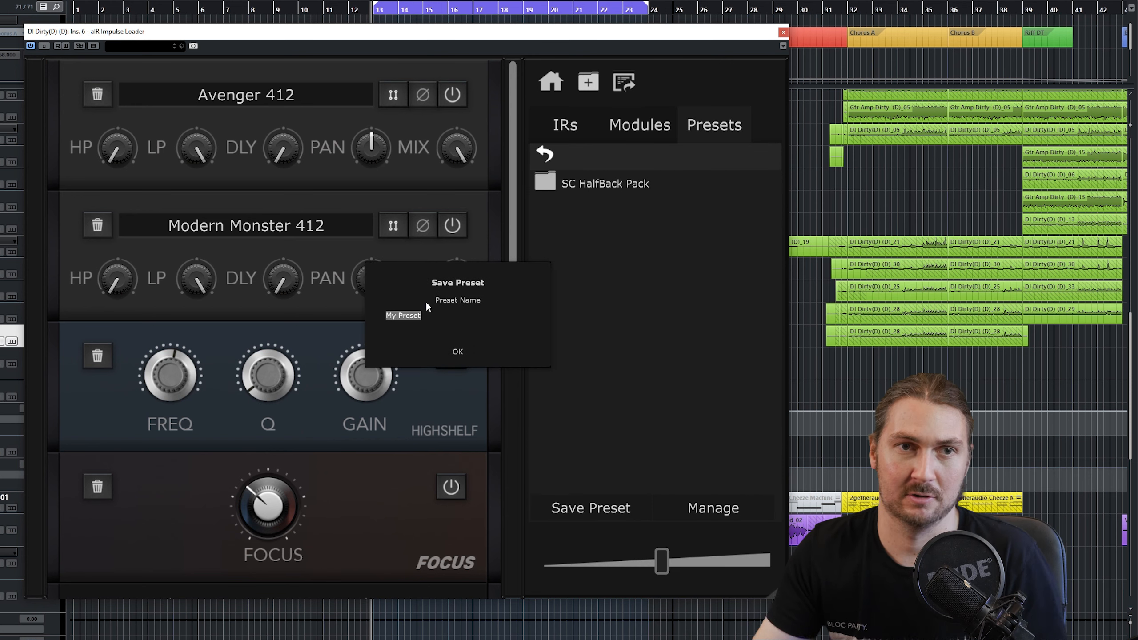
type("Ir 1")
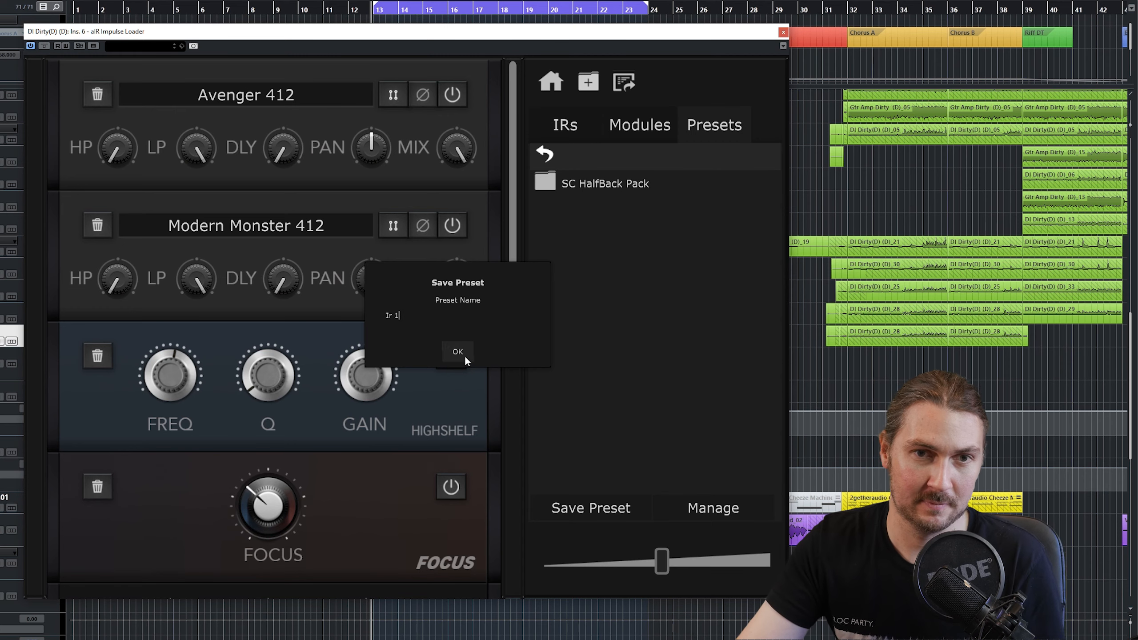
left_click(464, 356)
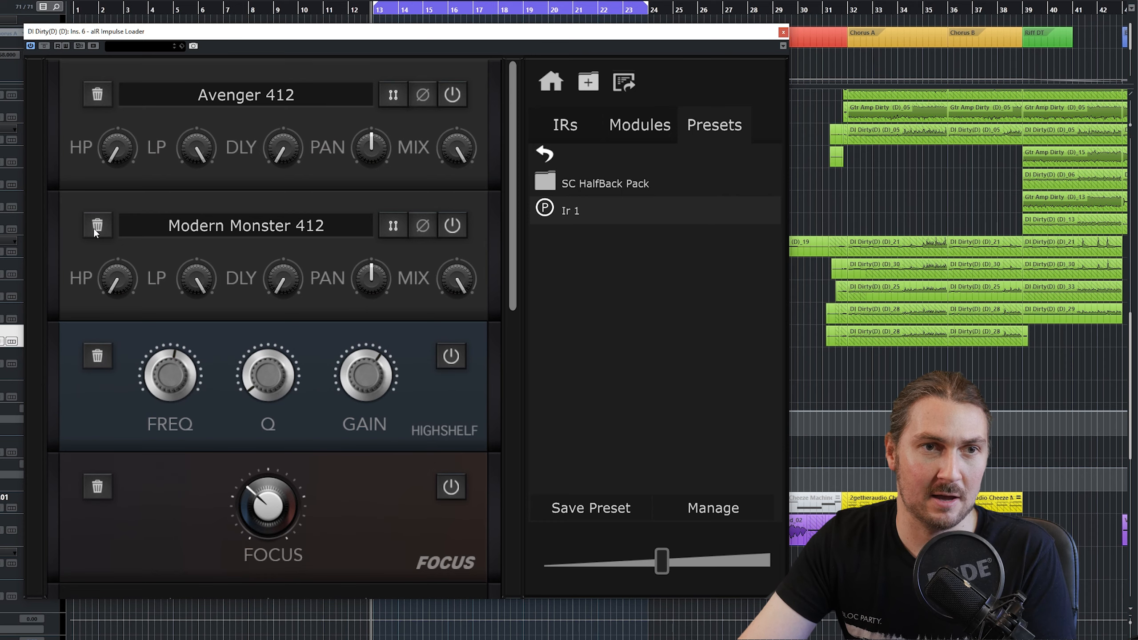
Step: Delete every module in the chain except the Avenger 412 IR
scroll(137, 461, "down", 5)
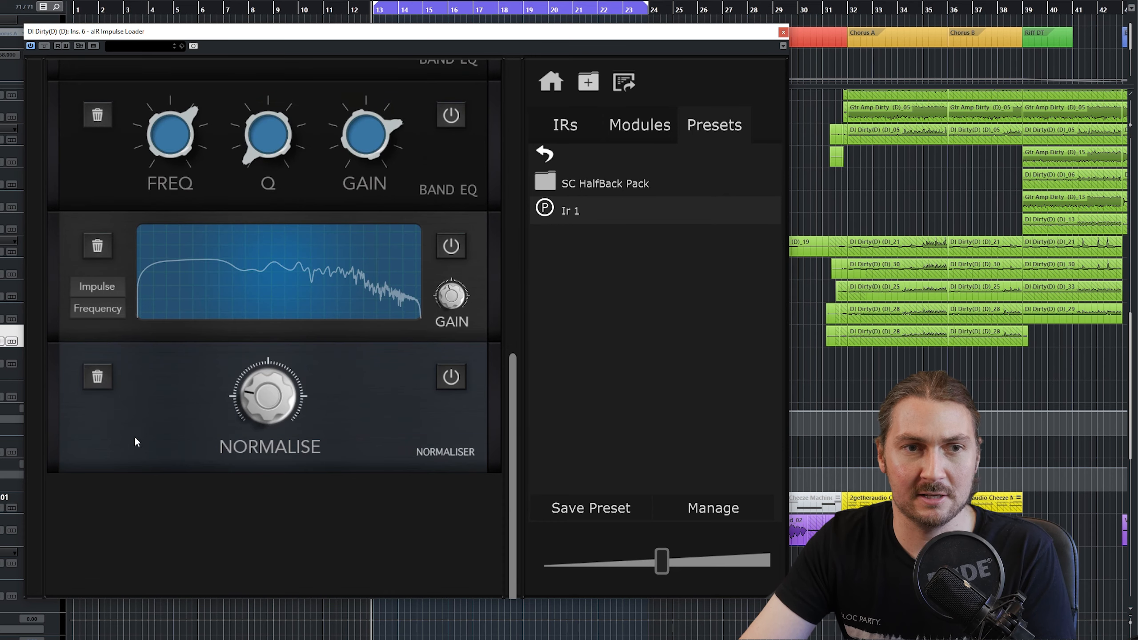
left_click(98, 378)
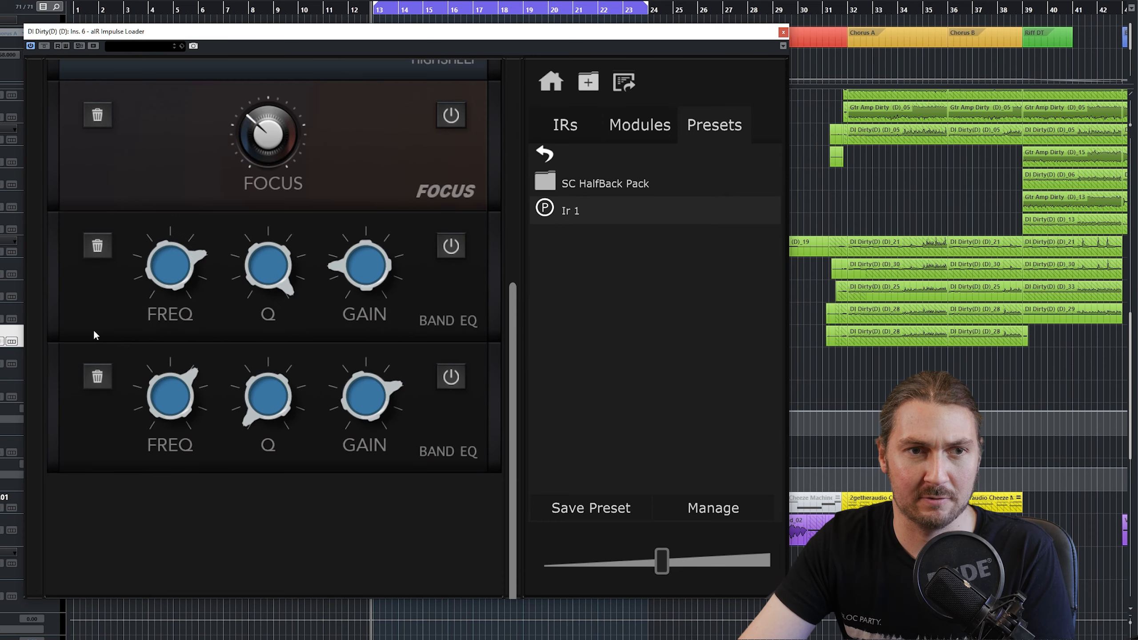
left_click(97, 376)
left_click(97, 377)
left_click(97, 377)
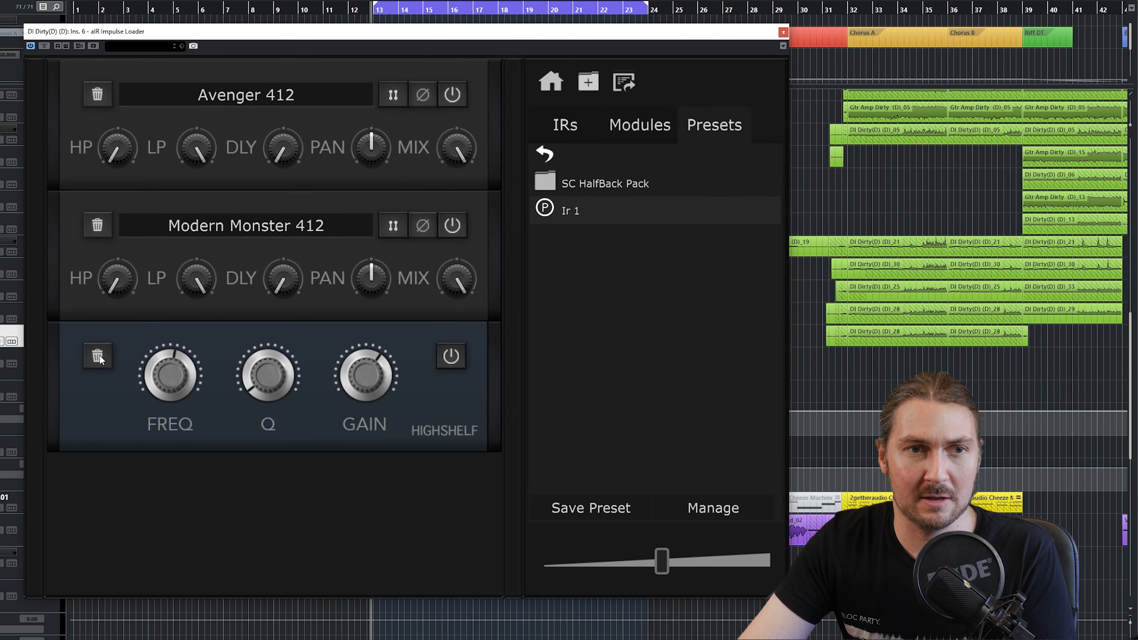
left_click(99, 358)
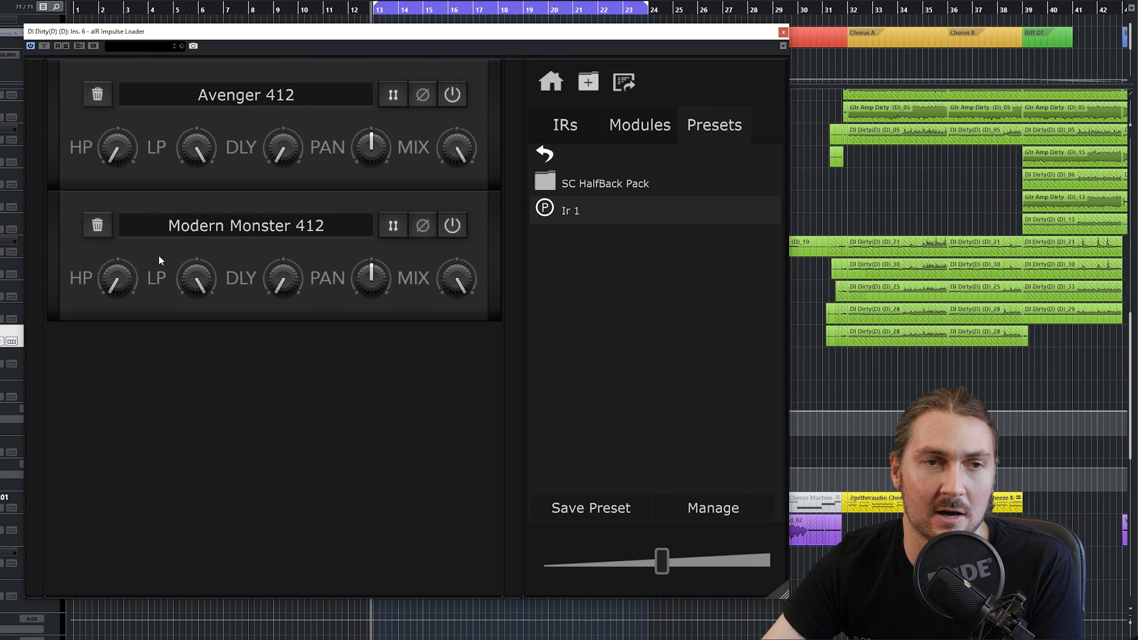
left_click(97, 225)
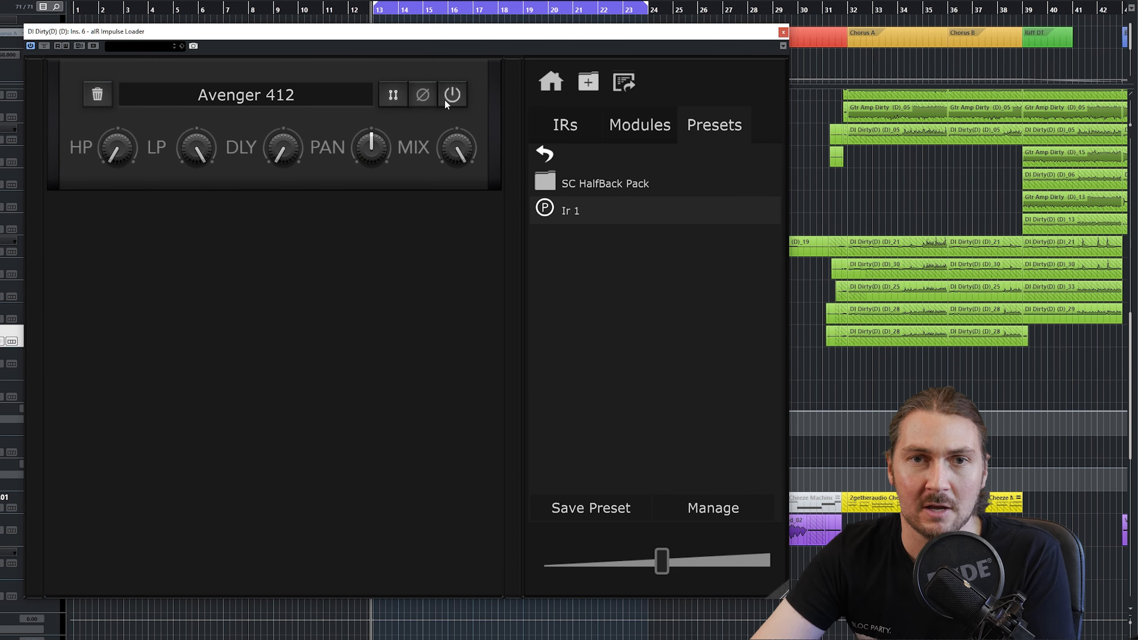
Step: Add a second IR module below Avenger 412 and load "Air Impulse IR 1" from the React IR Exports folder into it
left_click(572, 125)
scroll(613, 287, "up", 5)
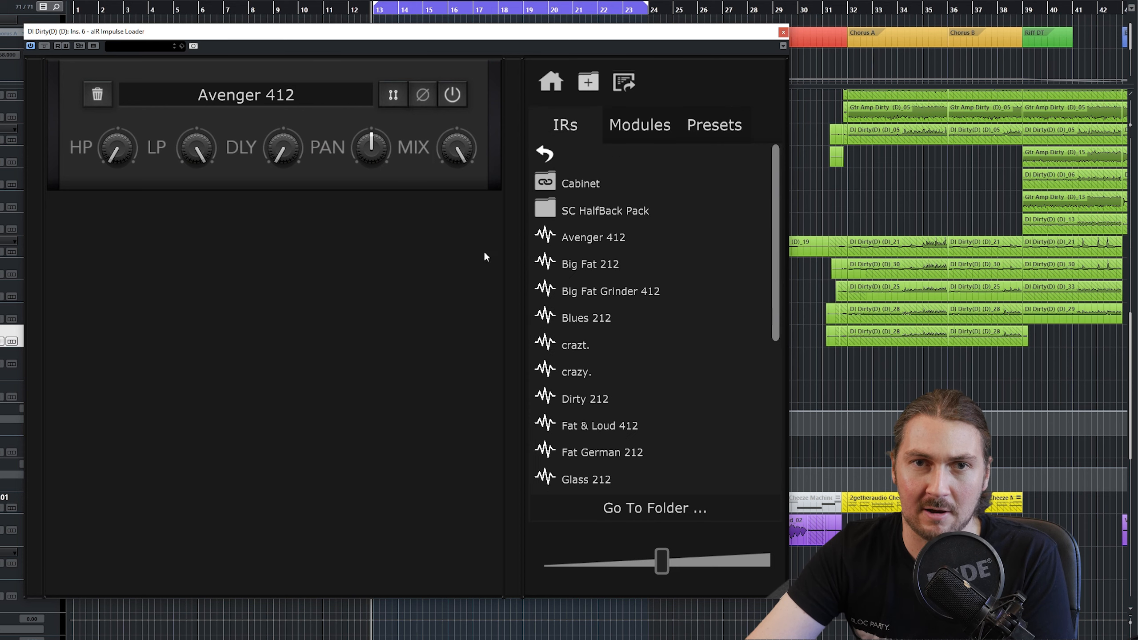
left_click(628, 125)
left_click_drag(620, 214, 219, 269)
left_click(557, 134)
left_click(588, 83)
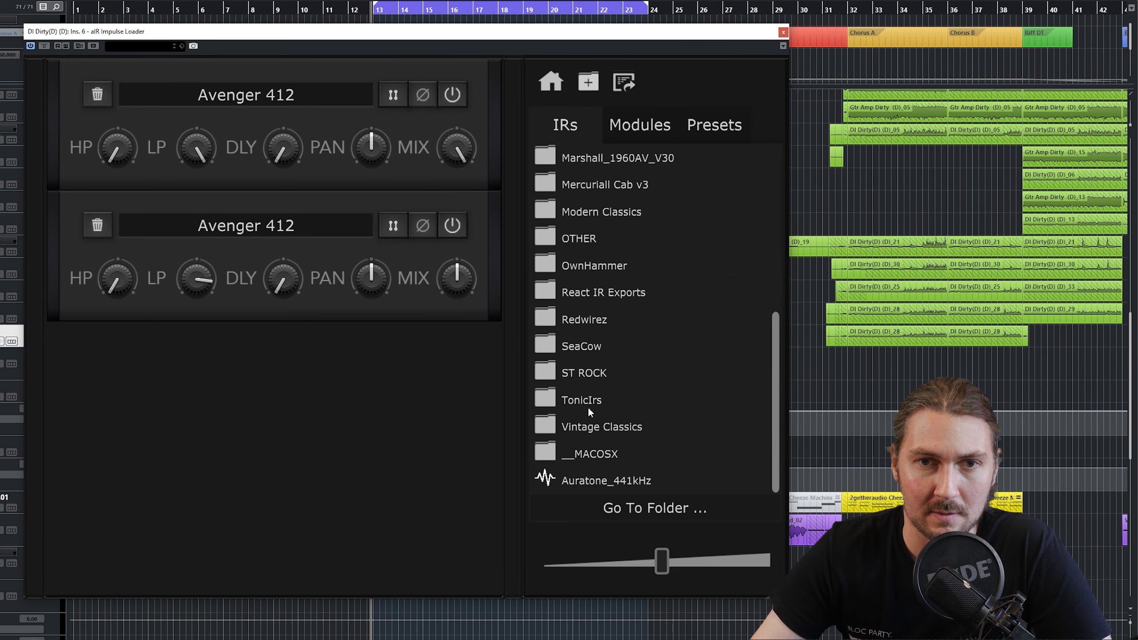
left_click(622, 301)
left_click_drag(642, 184, 232, 242)
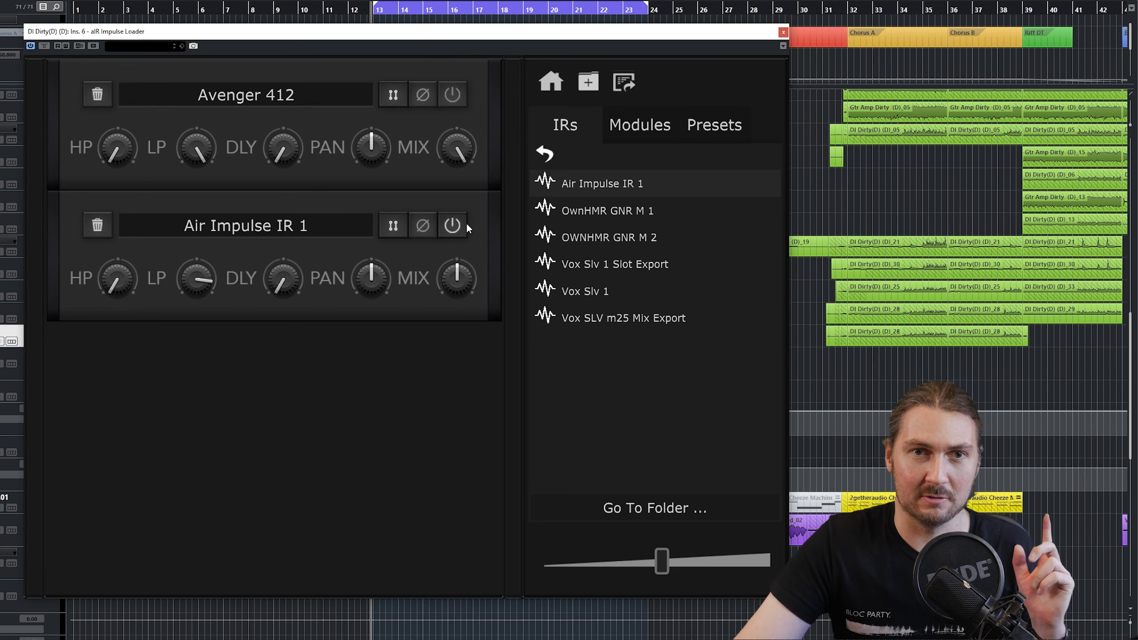
Step: Reset the Air Impulse IR 1 module's low-pass and set its mix to maximum
mouse_move(460, 154)
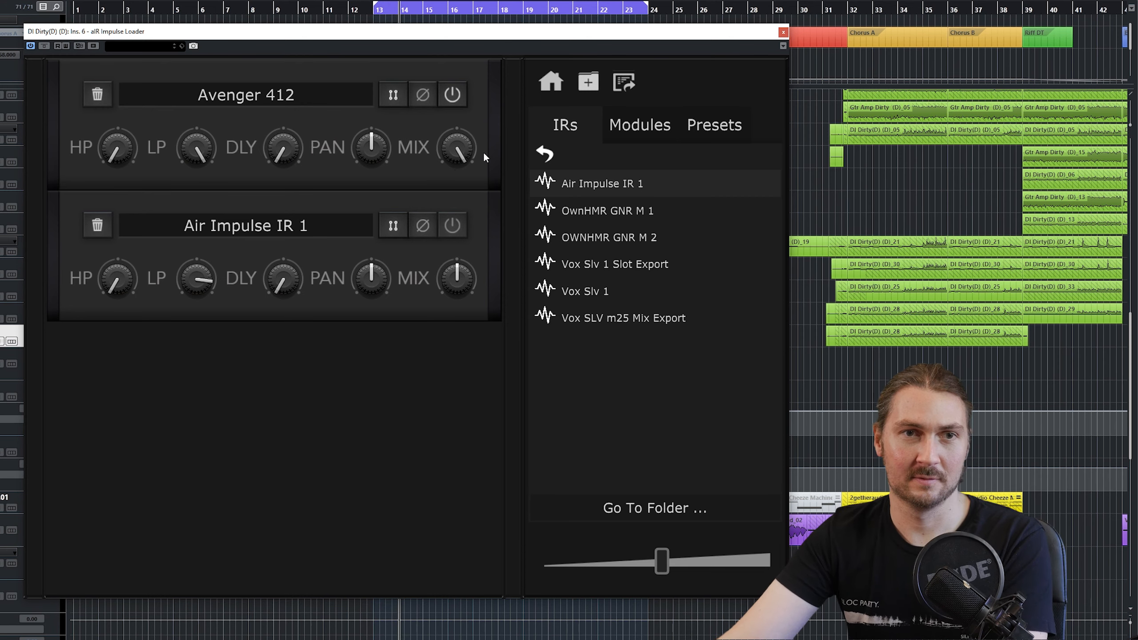
double_click(196, 278)
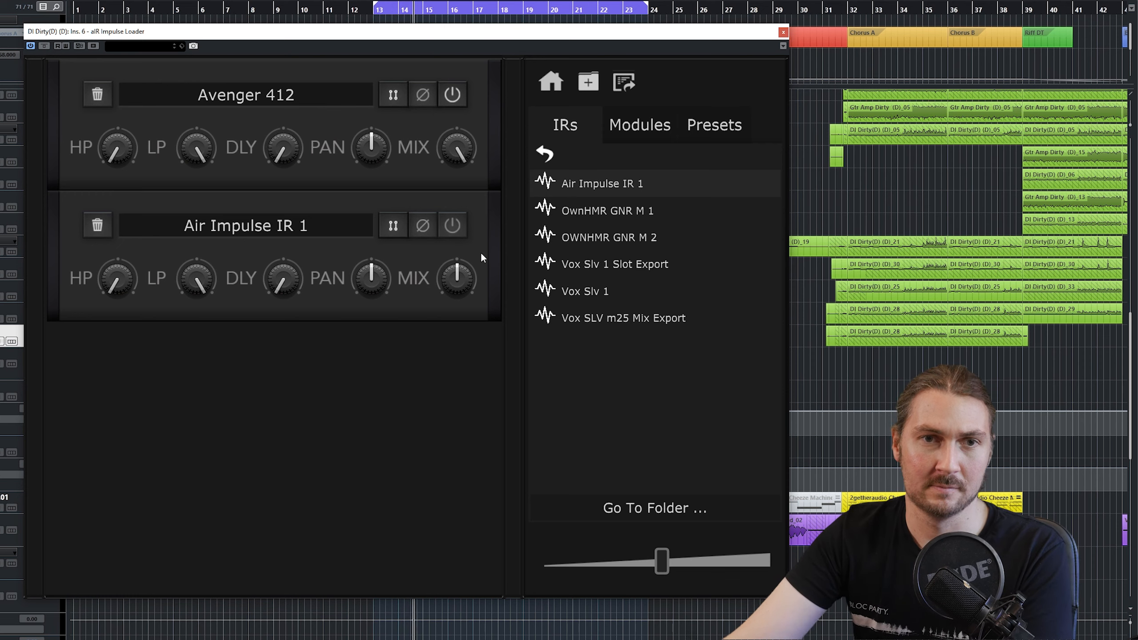
double_click(462, 279)
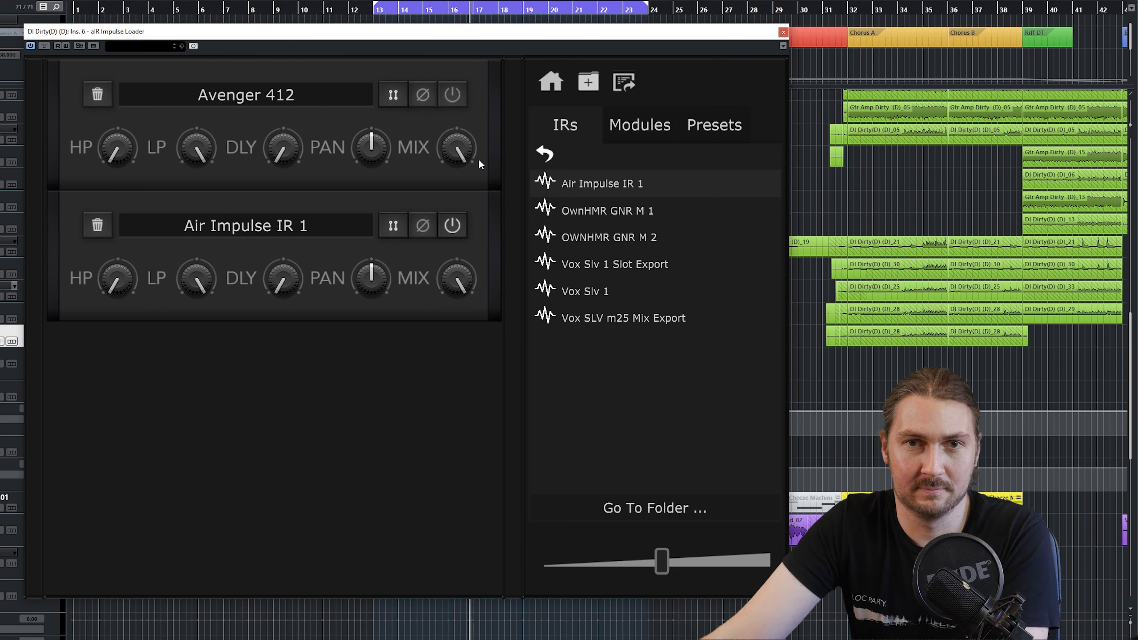
Step: Compare the two IRs by alternately bypassing them, ending with Avenger 412 active and Air Impulse IR 1 bypassed
left_click(452, 225)
left_click(453, 95)
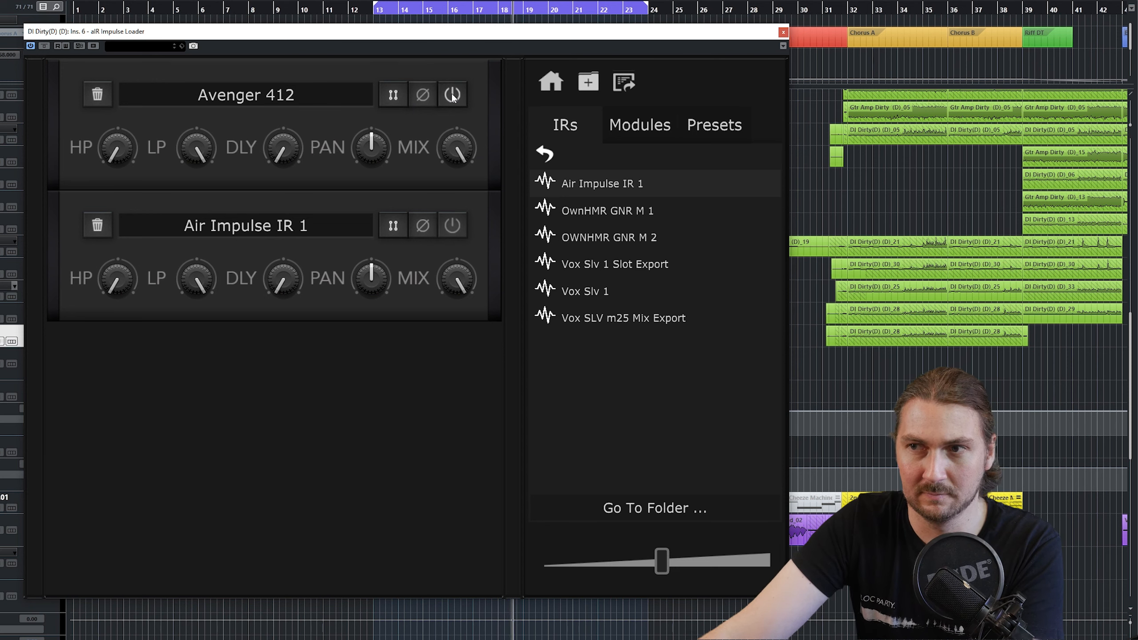
left_click(453, 95)
left_click(454, 224)
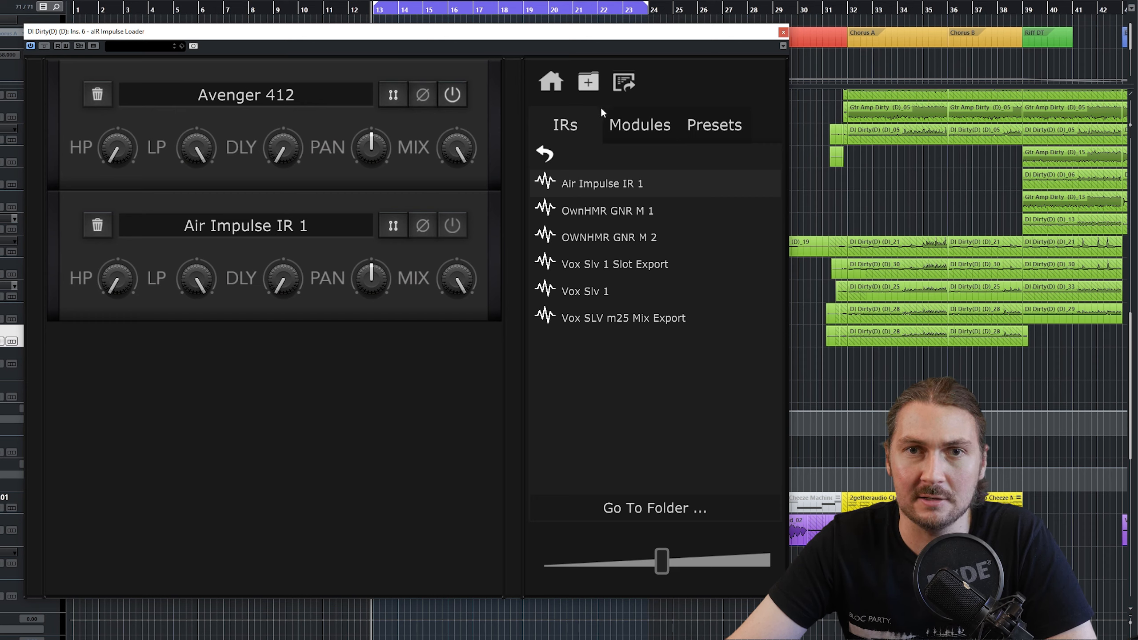
Step: Return to the stock IR list and audition Big Fat 212 and Big Fat Grinder 412 in the first IR module
left_click(544, 157)
scroll(739, 304, "down", 3)
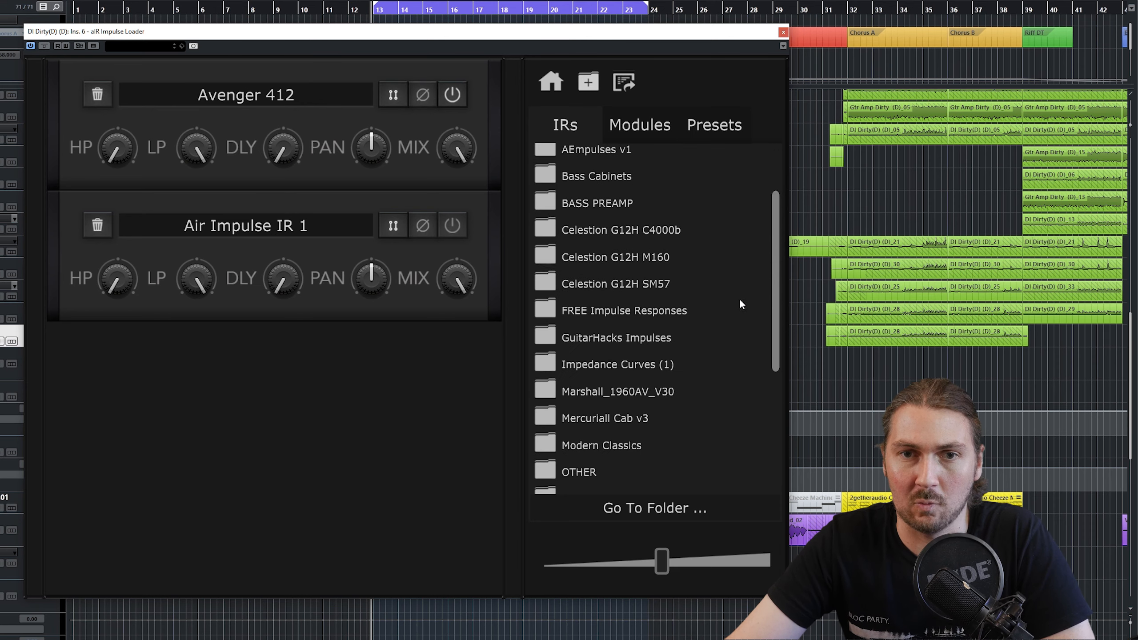
left_click(616, 338)
scroll(582, 350, "up", 3)
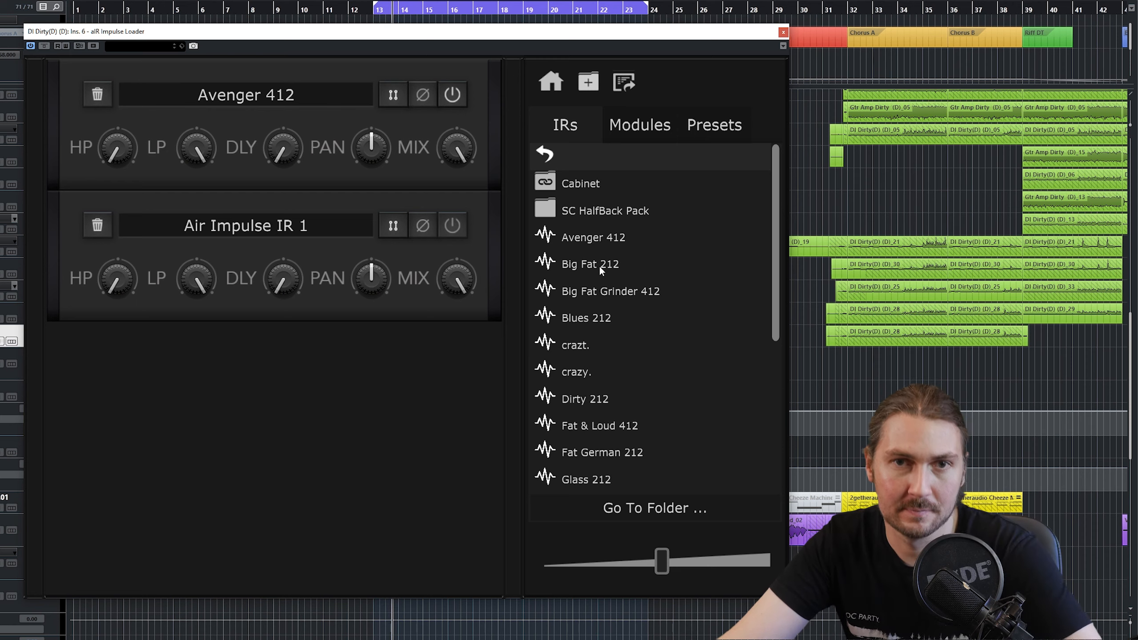
left_click_drag(599, 265, 287, 120)
scroll(624, 264, "down", 3)
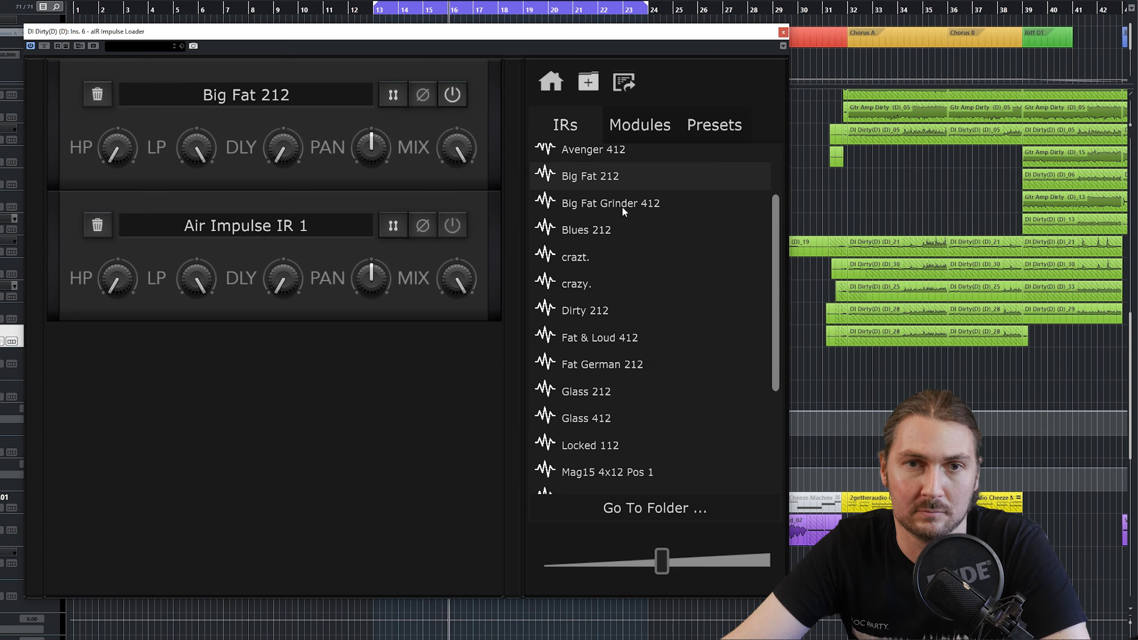
left_click_drag(622, 208, 251, 98)
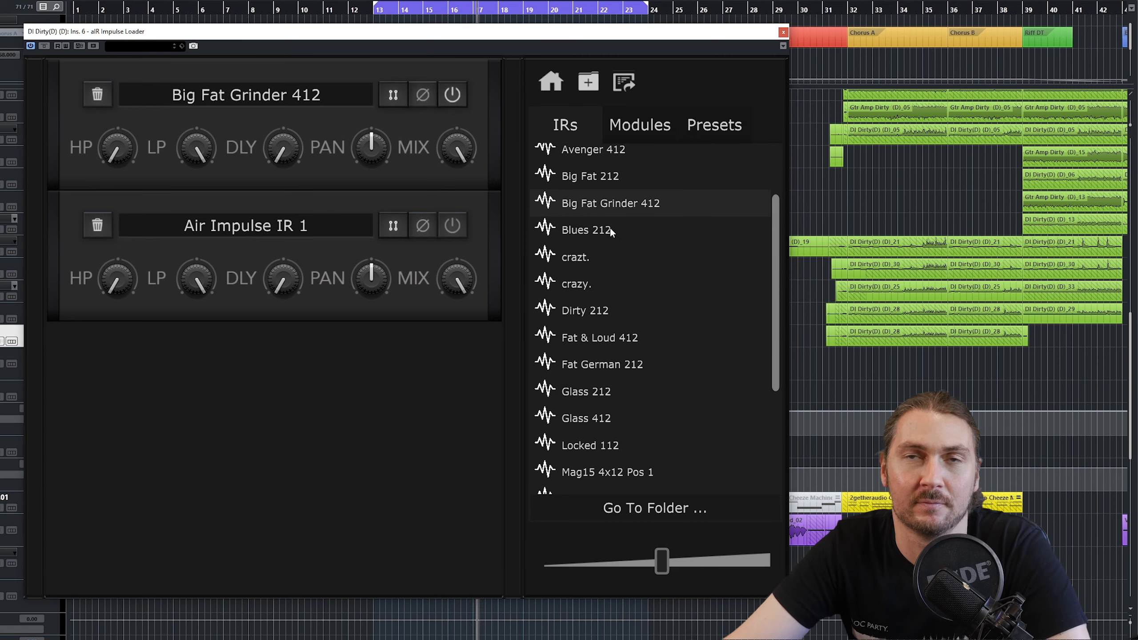
Step: Audition Blues 212, crazt. and crazy. one after another in the first IR module
scroll(609, 235, "up", 2)
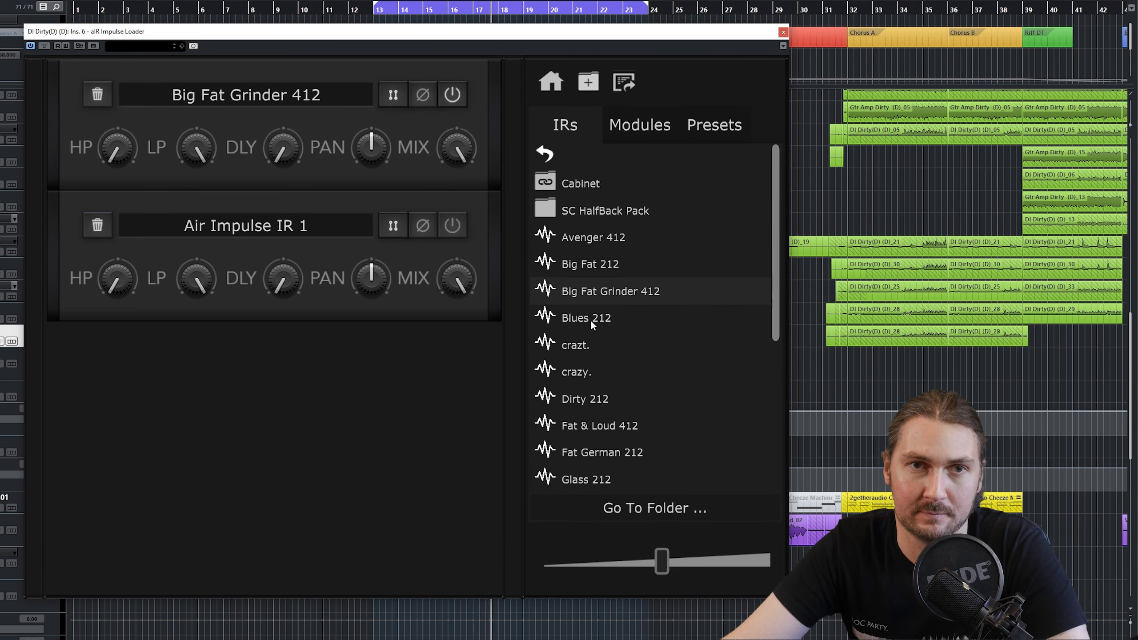
left_click_drag(590, 320, 267, 108)
scroll(637, 246, "down", 2)
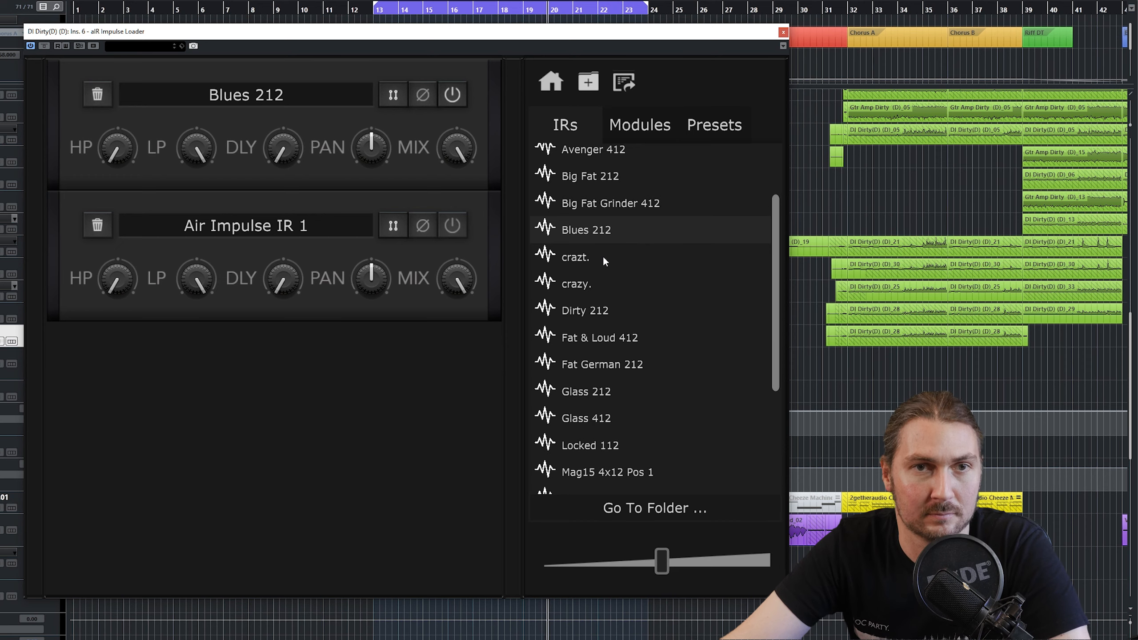
left_click_drag(604, 259, 246, 135)
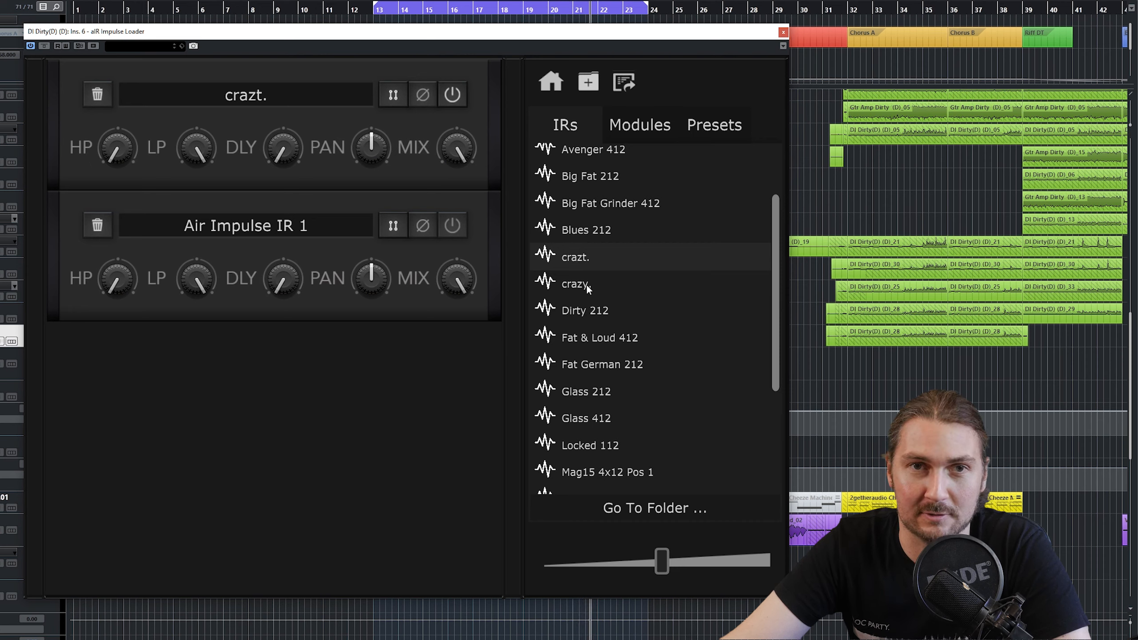
left_click_drag(587, 284, 386, 185)
Step: Audition Dirty 212, Fat & Loud 412 and Fat German 212 in turn in the first IR module
scroll(652, 281, "down", 3)
scroll(644, 266, "up", 3)
mouse_move(604, 312)
left_mouse_down()
mouse_move(278, 110)
mouse_move(547, 233)
mouse_move(585, 295)
mouse_move(567, 260)
mouse_move(576, 261)
mouse_move(579, 299)
mouse_move(577, 231)
mouse_move(568, 311)
mouse_move(600, 321)
left_mouse_up()
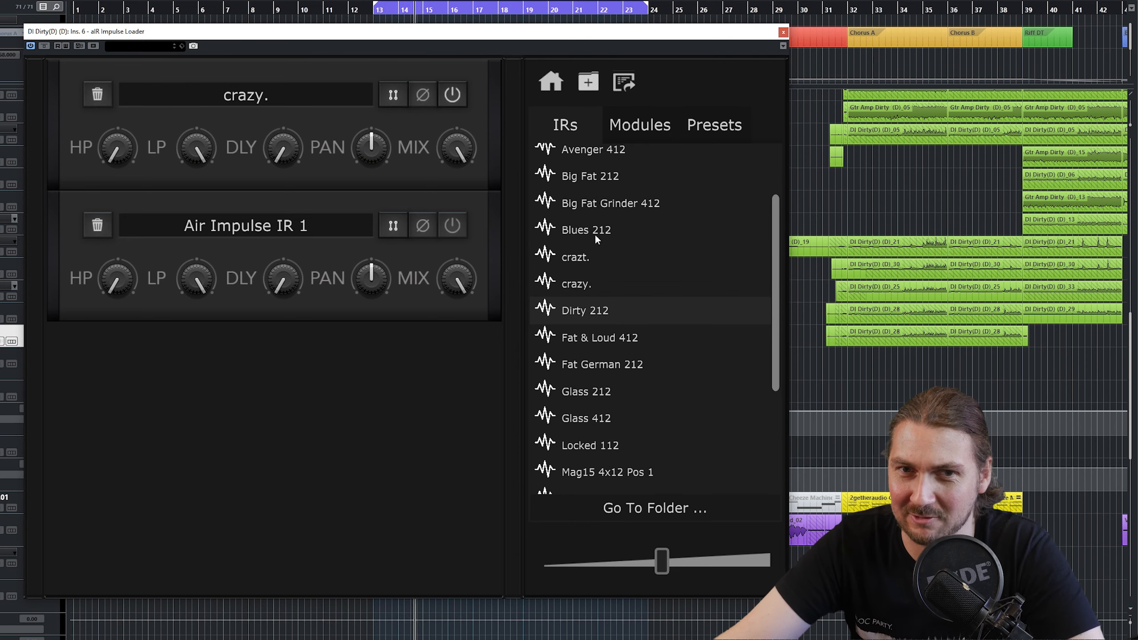
left_click_drag(594, 311, 278, 96)
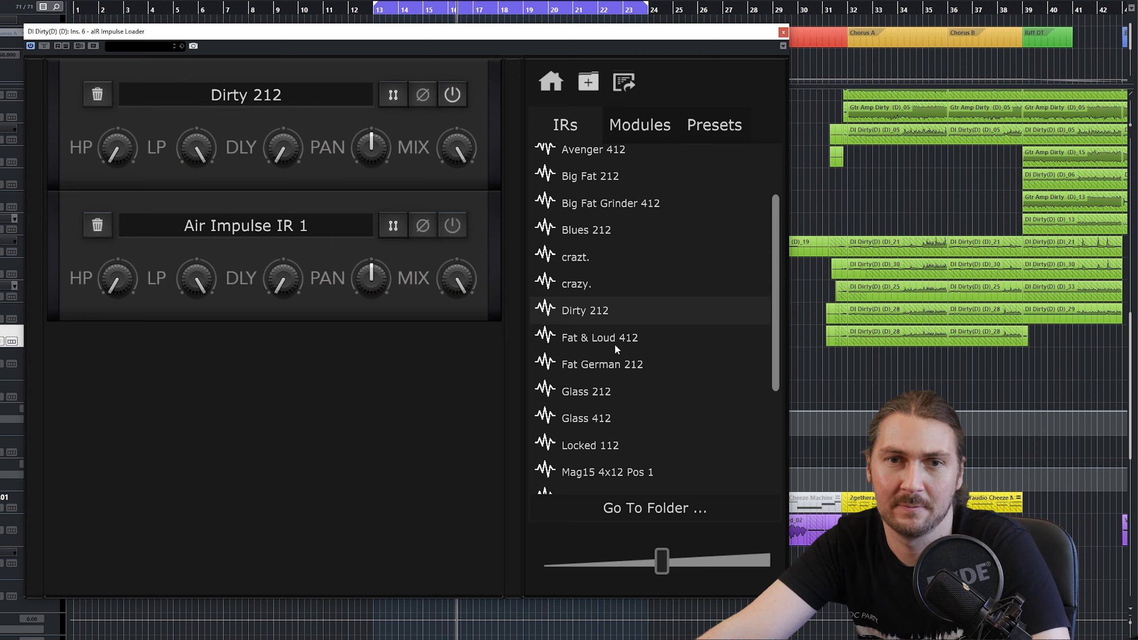
left_click_drag(615, 343, 328, 135)
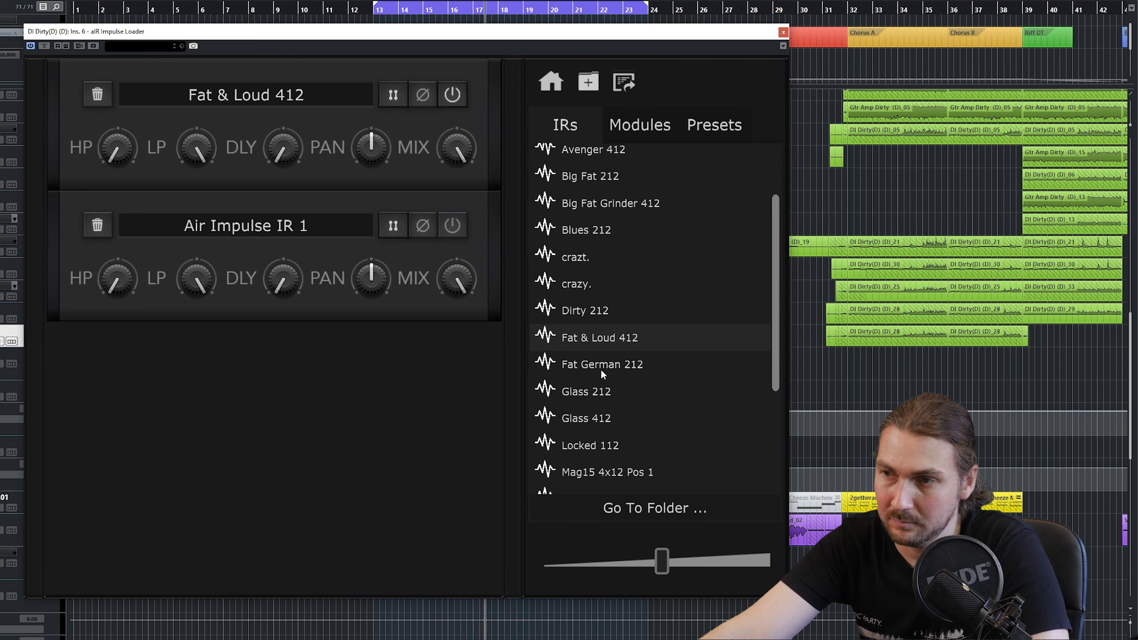
left_click_drag(601, 369, 298, 148)
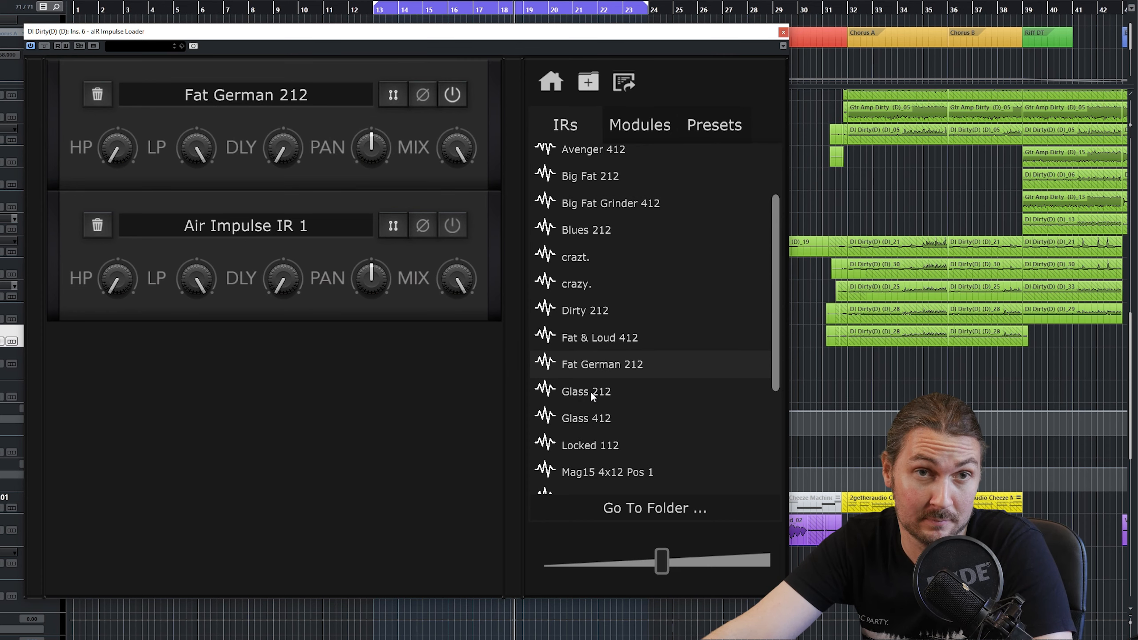
Step: Audition Glass 212, Glass 412 and Locked 112 in turn in the first IR module
left_click_drag(591, 392, 318, 107)
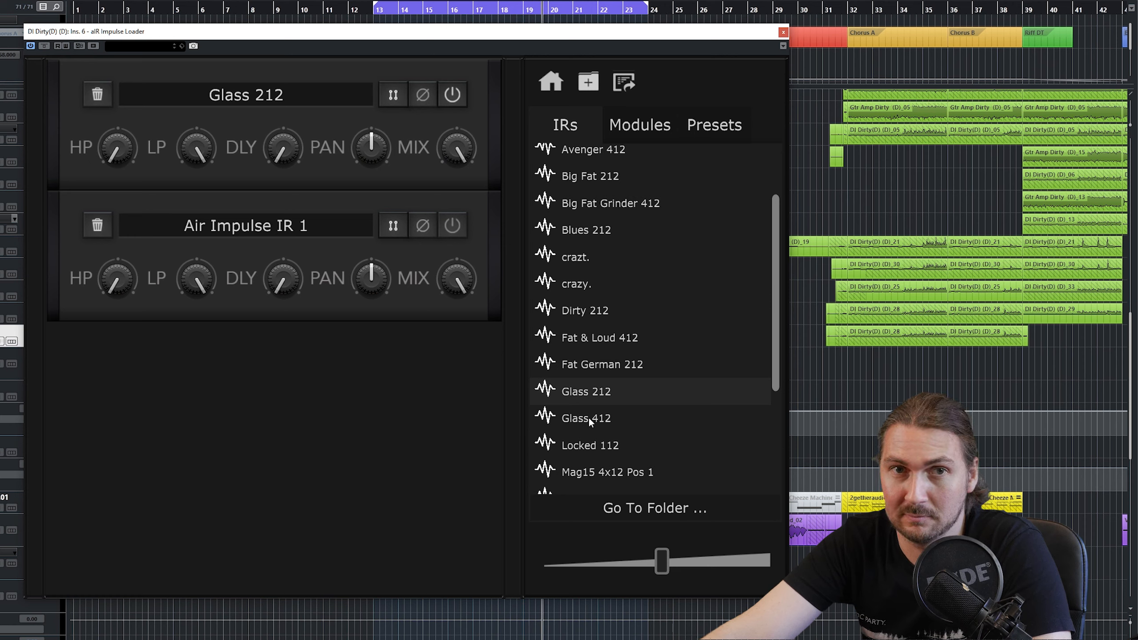
left_click_drag(589, 416, 298, 92)
scroll(671, 370, "down", 2)
scroll(671, 373, "down", 3)
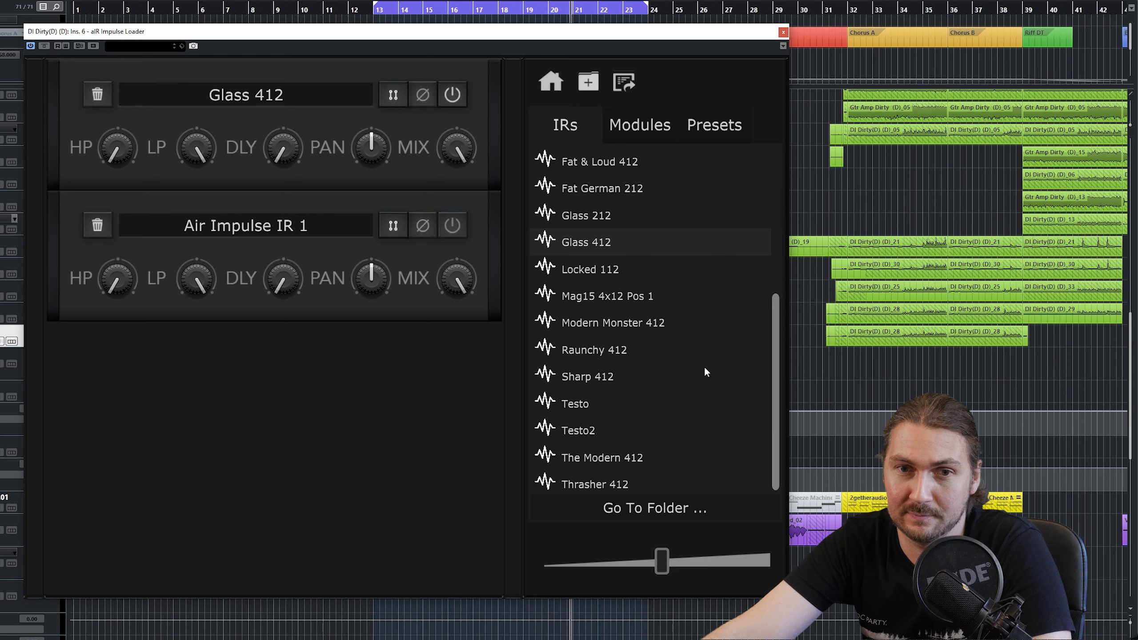
left_click_drag(590, 273, 288, 108)
Step: Audition Mag15 4x12 Pos 1, Modern Monster 412, Raunchy 412 and Sharp 412 in turn in the first IR module
scroll(701, 308, "down", 1)
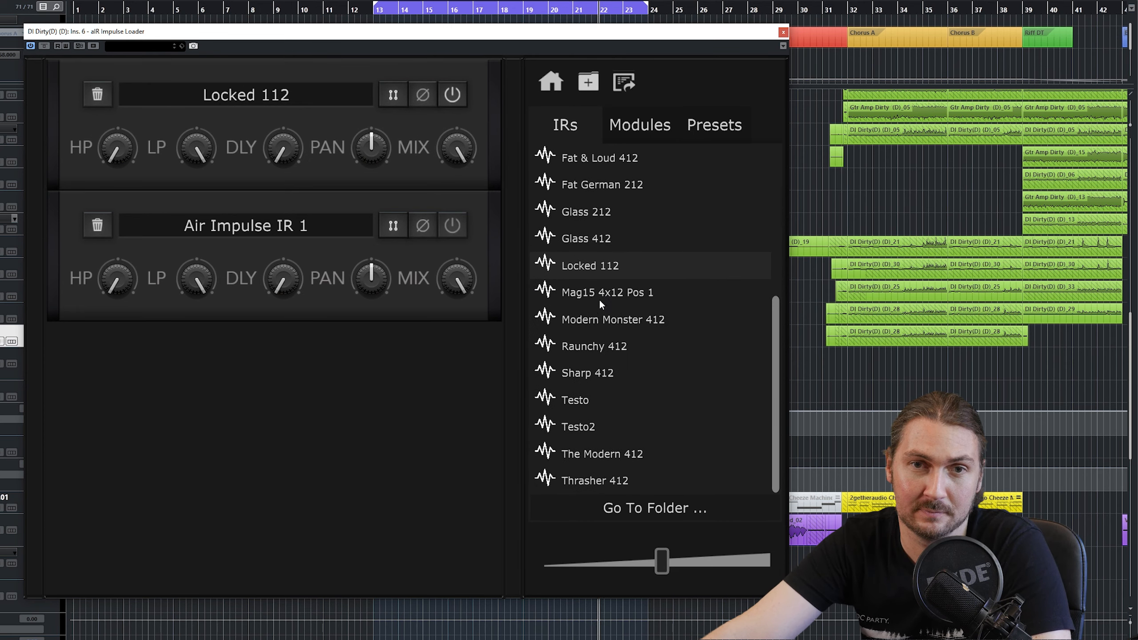
left_click_drag(608, 297, 267, 108)
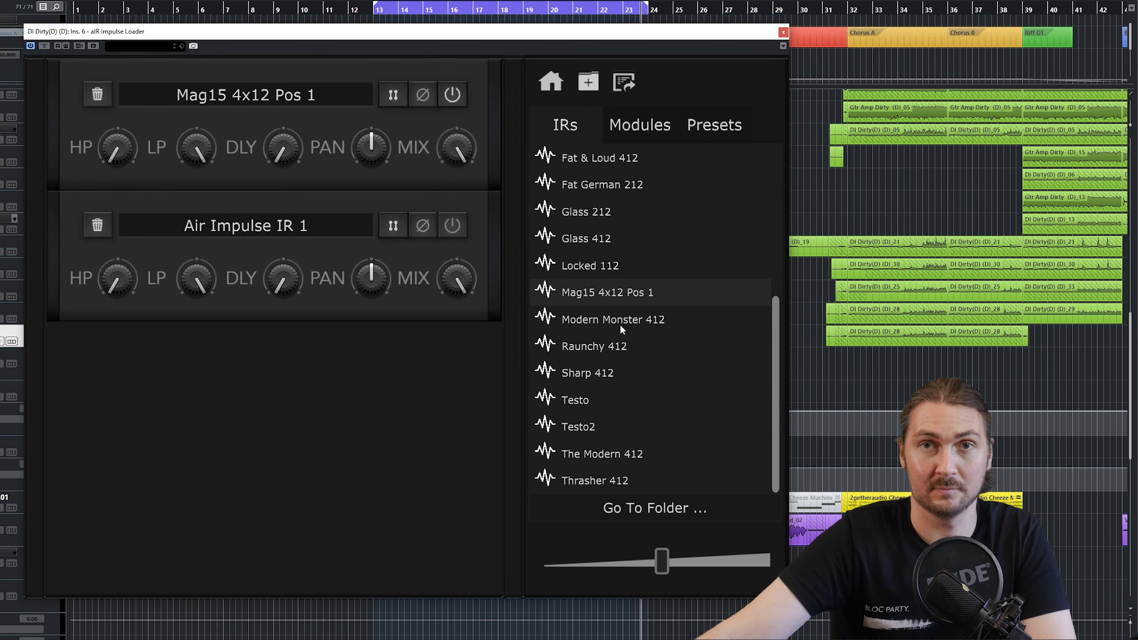
left_click_drag(608, 322, 297, 110)
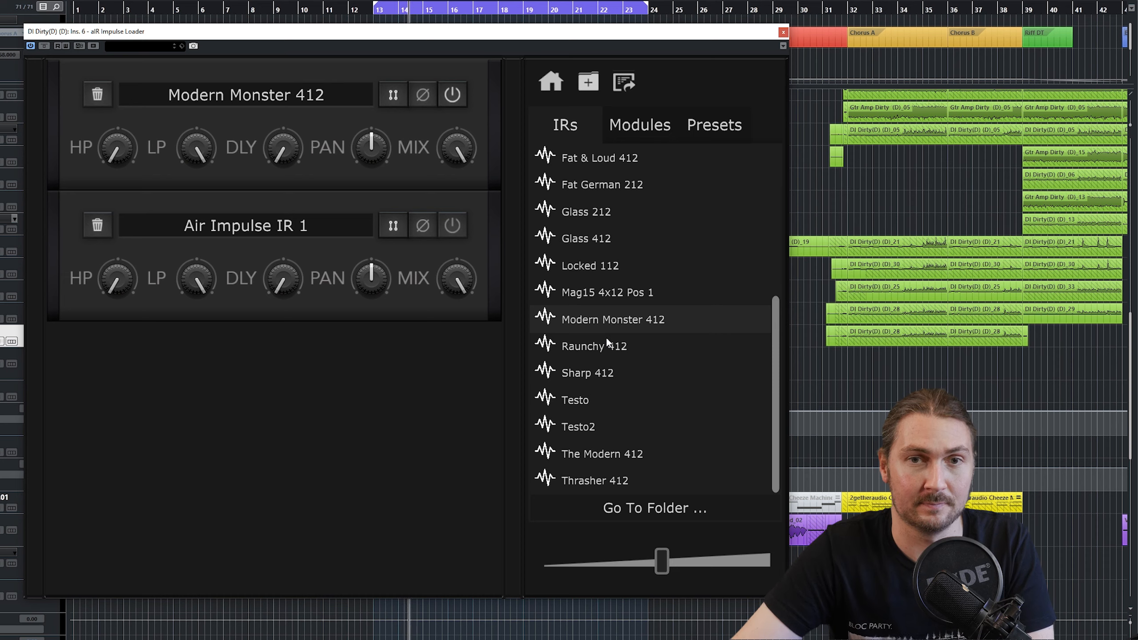
left_click_drag(607, 344, 292, 121)
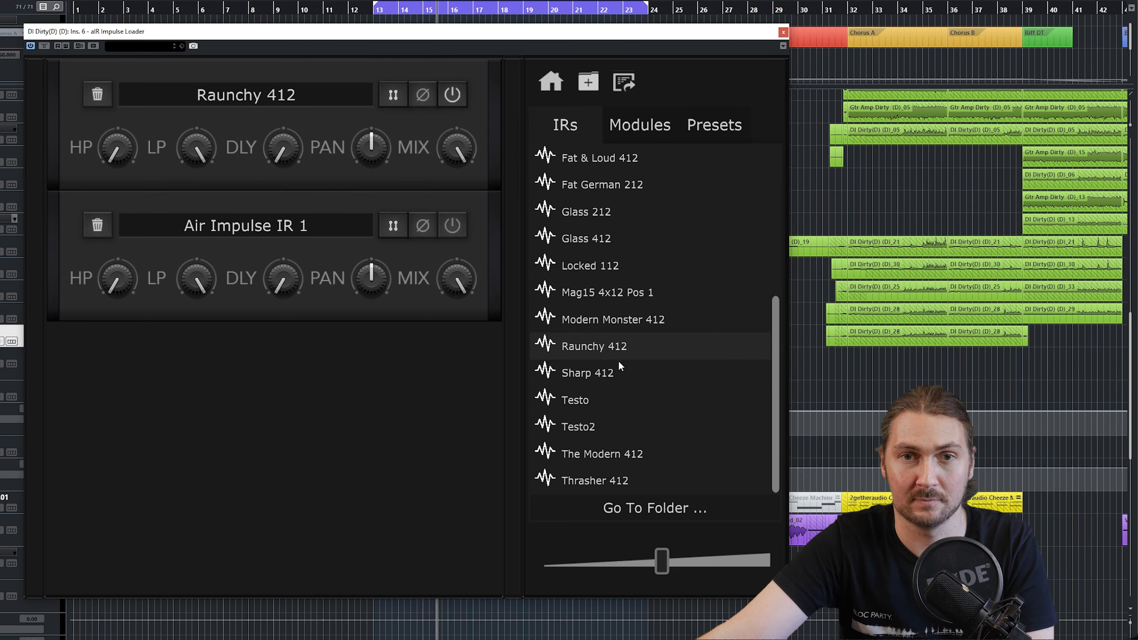
left_click_drag(592, 380, 298, 125)
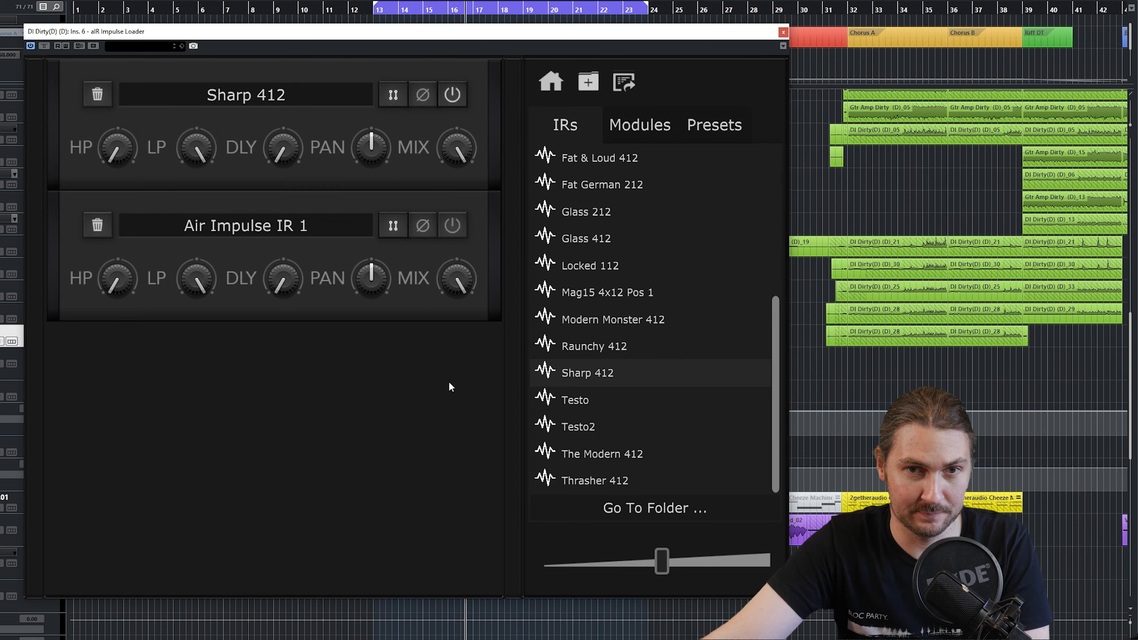
Step: Try Testo and The Modern 412 in the first IR module, finish with Thrasher 412 loaded, and stop playback
left_click_drag(586, 400, 272, 97)
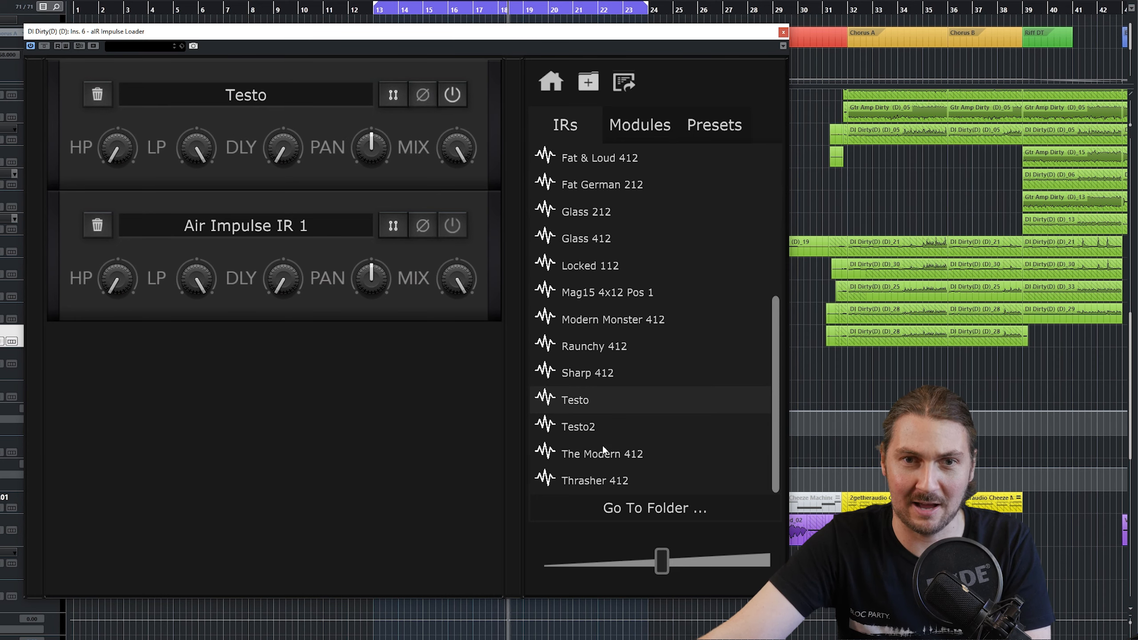
left_click_drag(590, 455, 314, 184)
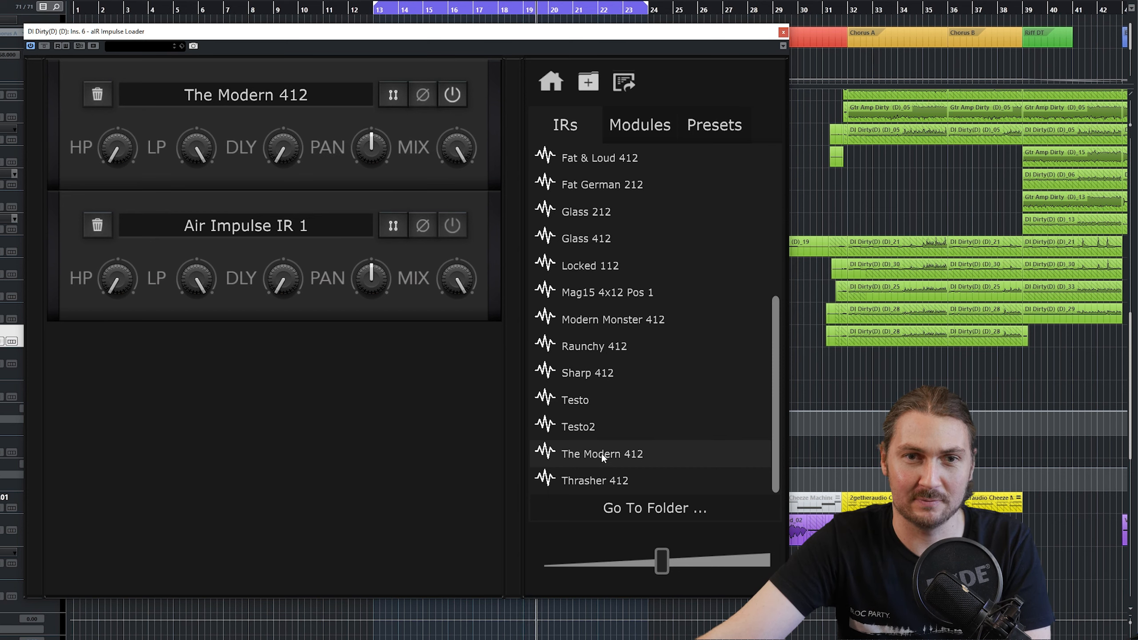
left_click_drag(593, 486, 269, 180)
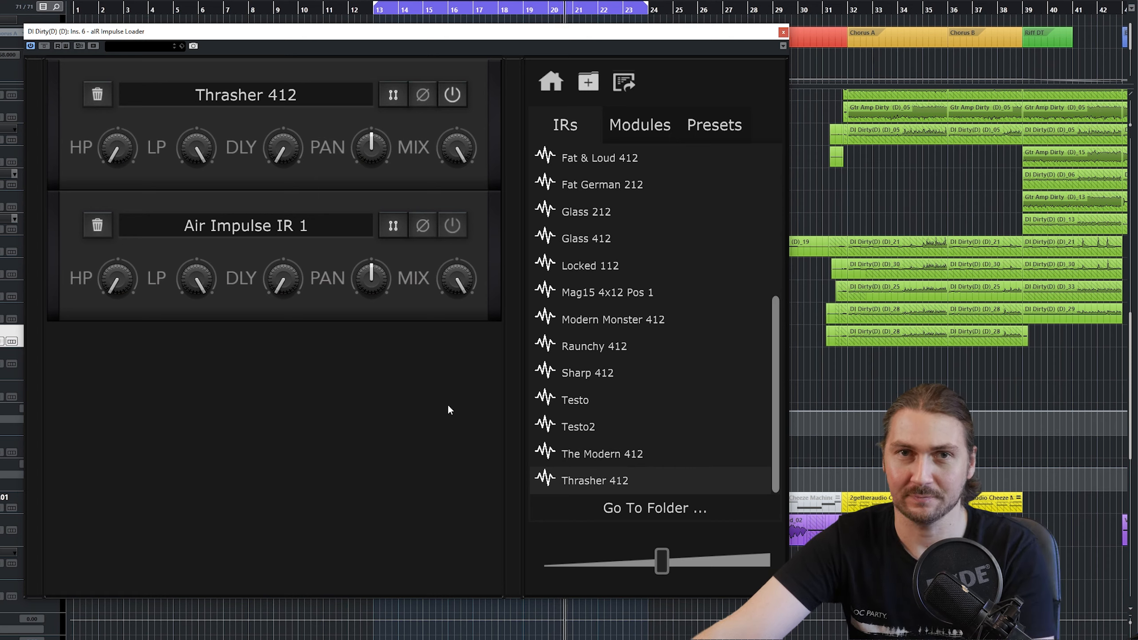
key("space")
scroll(713, 448, "up", 5)
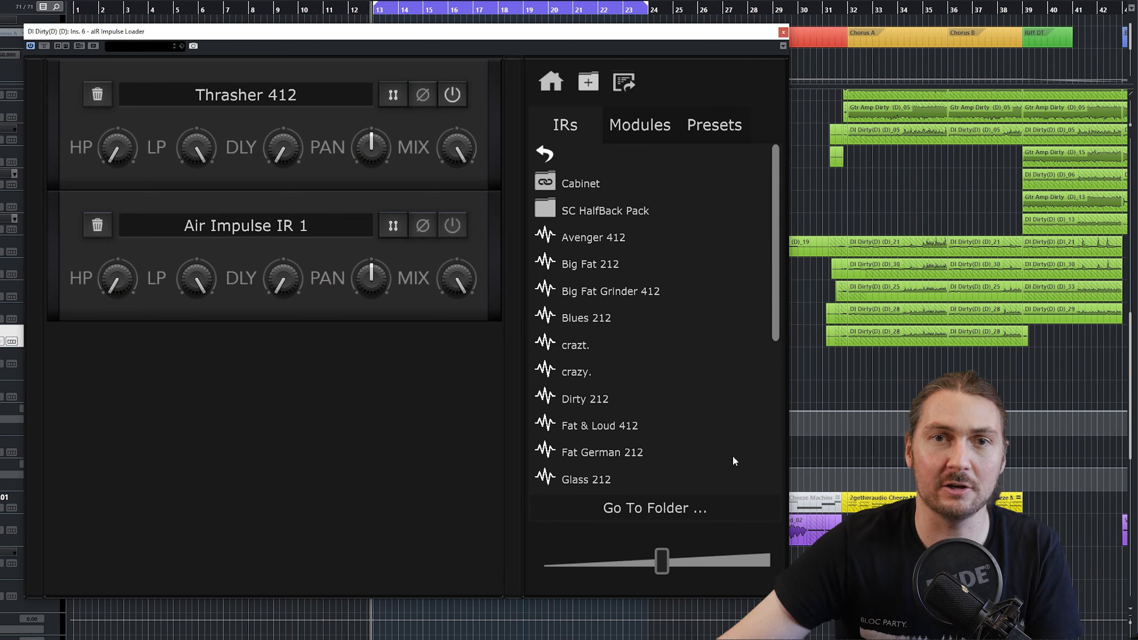
Step: Examine the MBC90 room mic IRs and the EVM12L speaker mic IRs in the SC HalfBack Pack
left_click(595, 211)
left_click(591, 238)
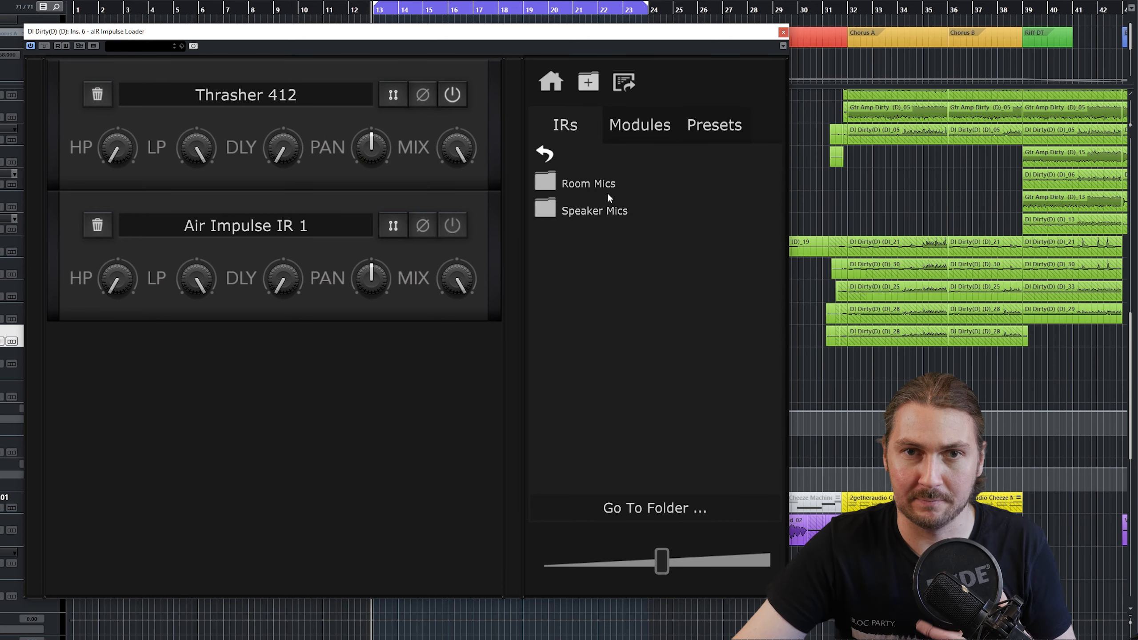
left_click(578, 188)
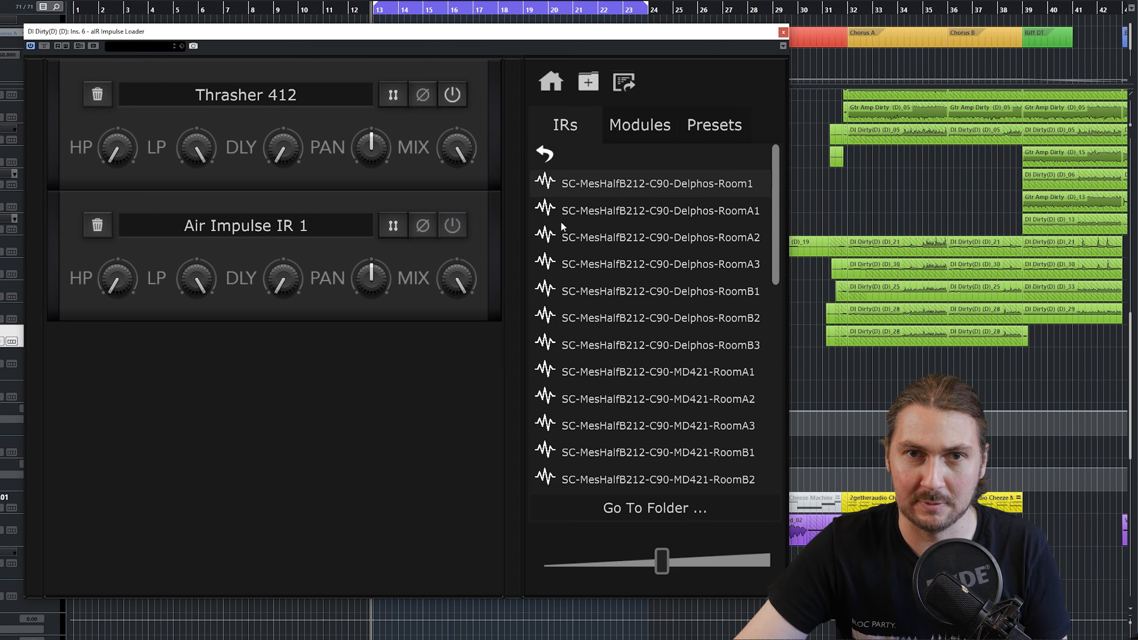
left_click(546, 153)
left_click(545, 153)
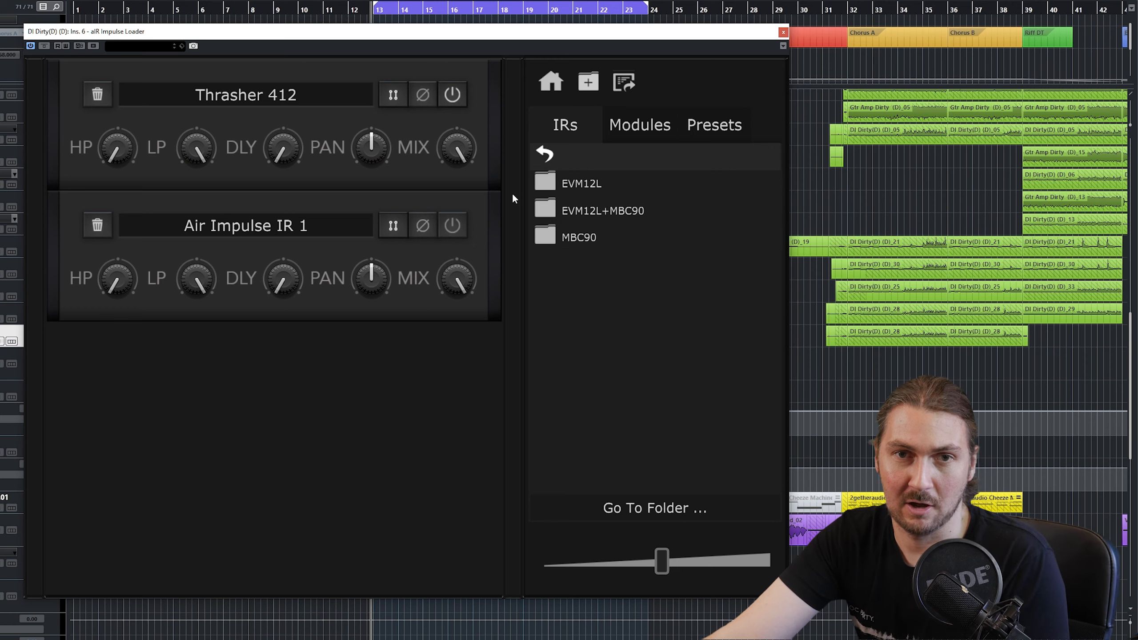
left_click(582, 183)
left_click(582, 206)
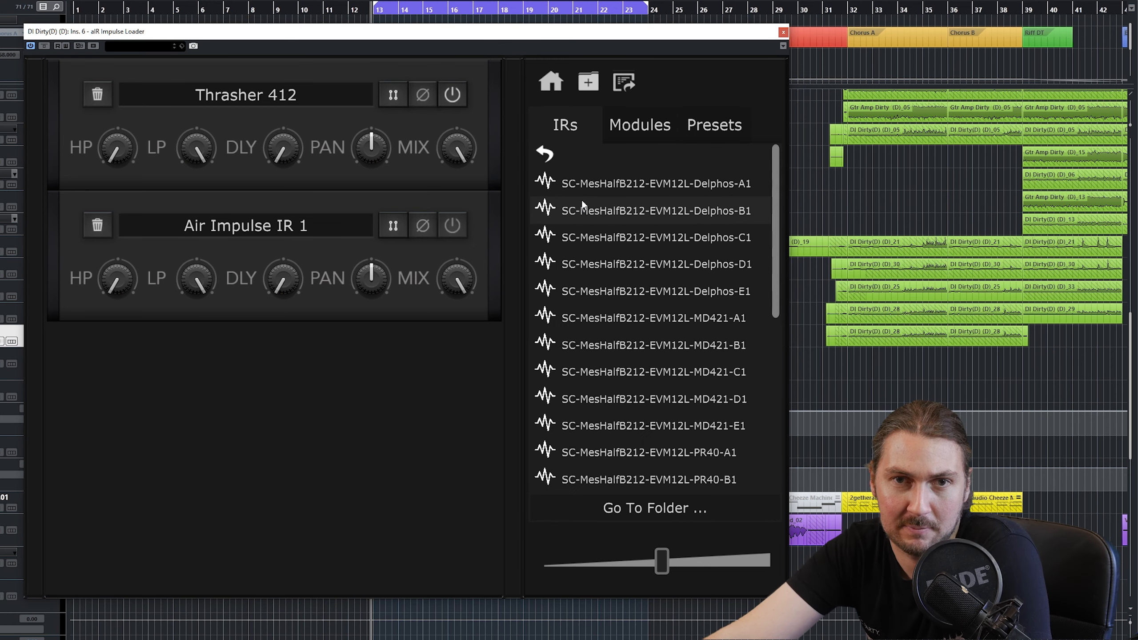
scroll(621, 215, "down", 5)
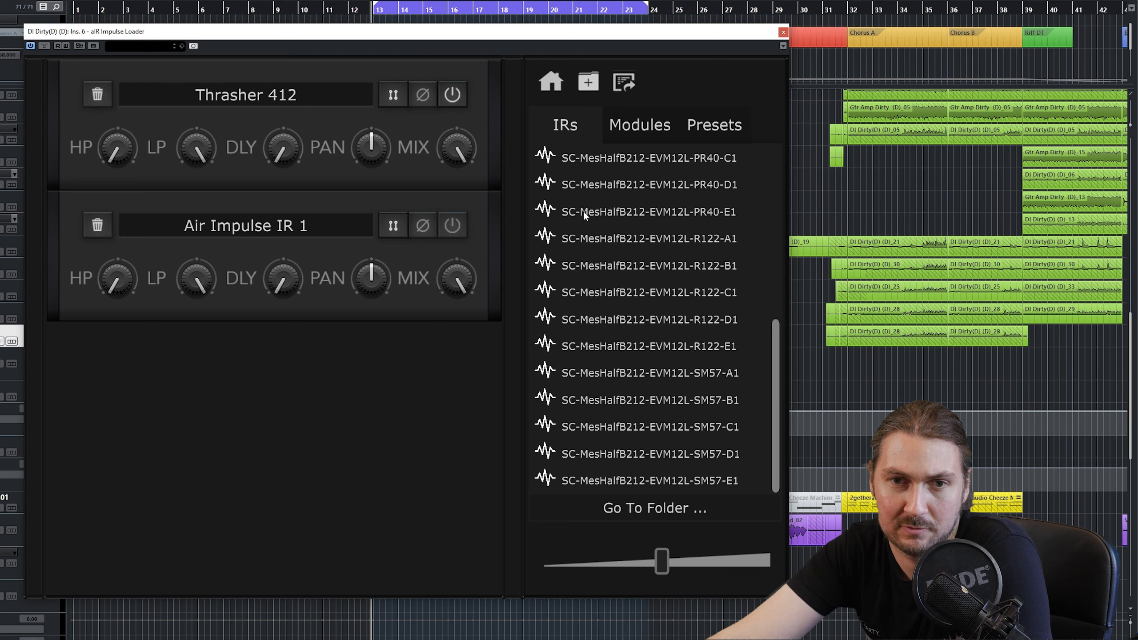
scroll(613, 468, "up", 5)
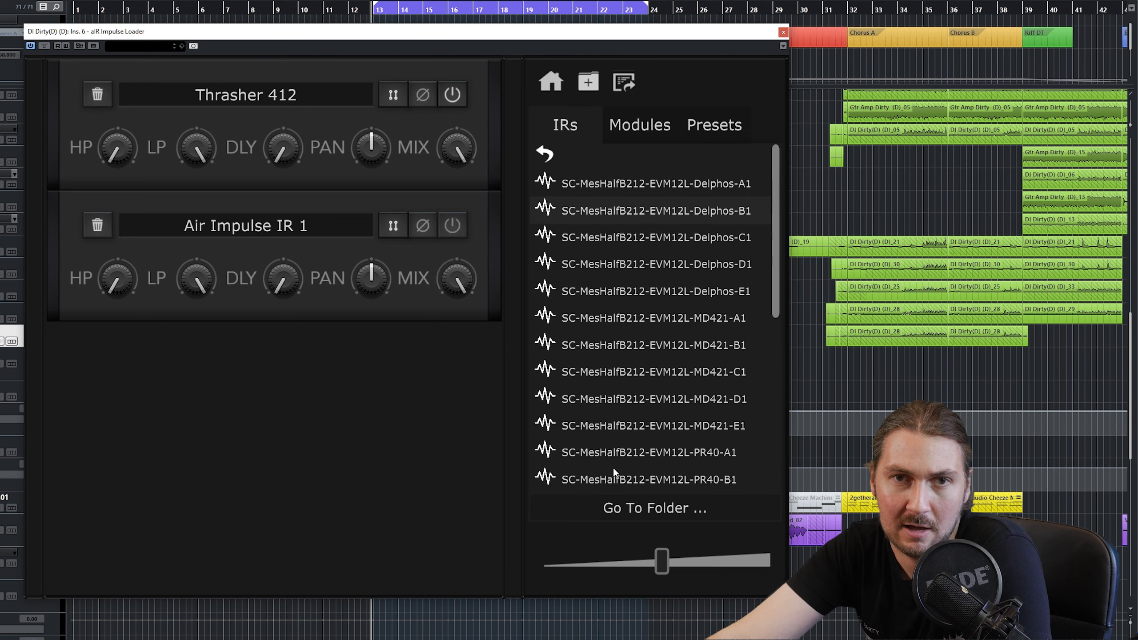
Step: Go back up from the SC HalfBack Pack to the parent folder containing aIR, Duality and Sigma
left_click(544, 154)
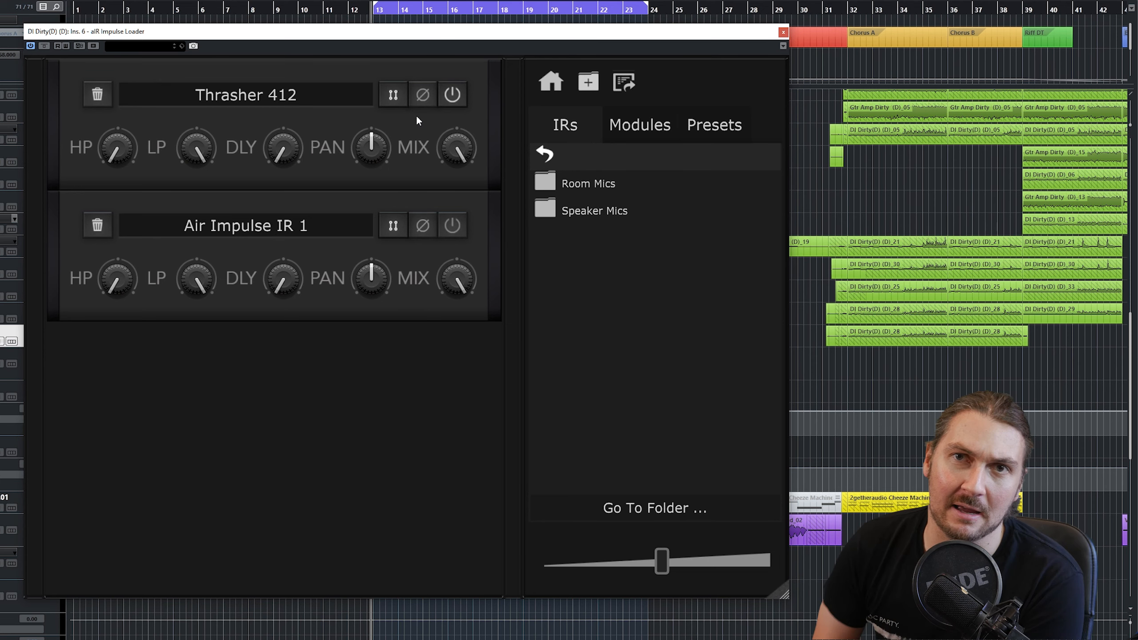
left_click(545, 154)
left_click(606, 224)
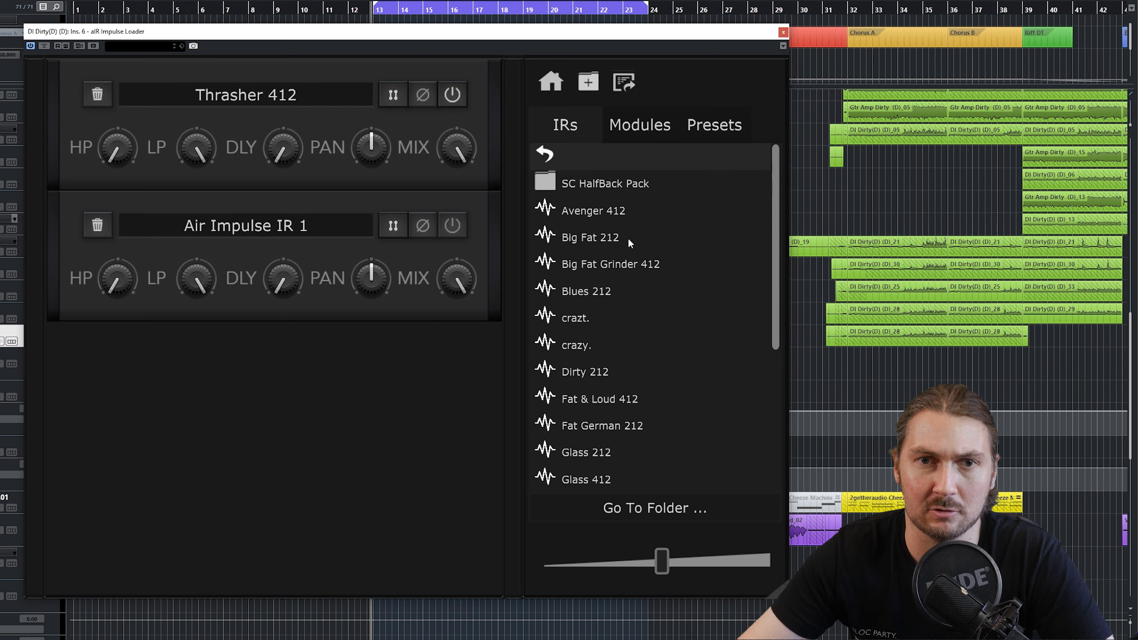
left_click(550, 153)
left_click(559, 155)
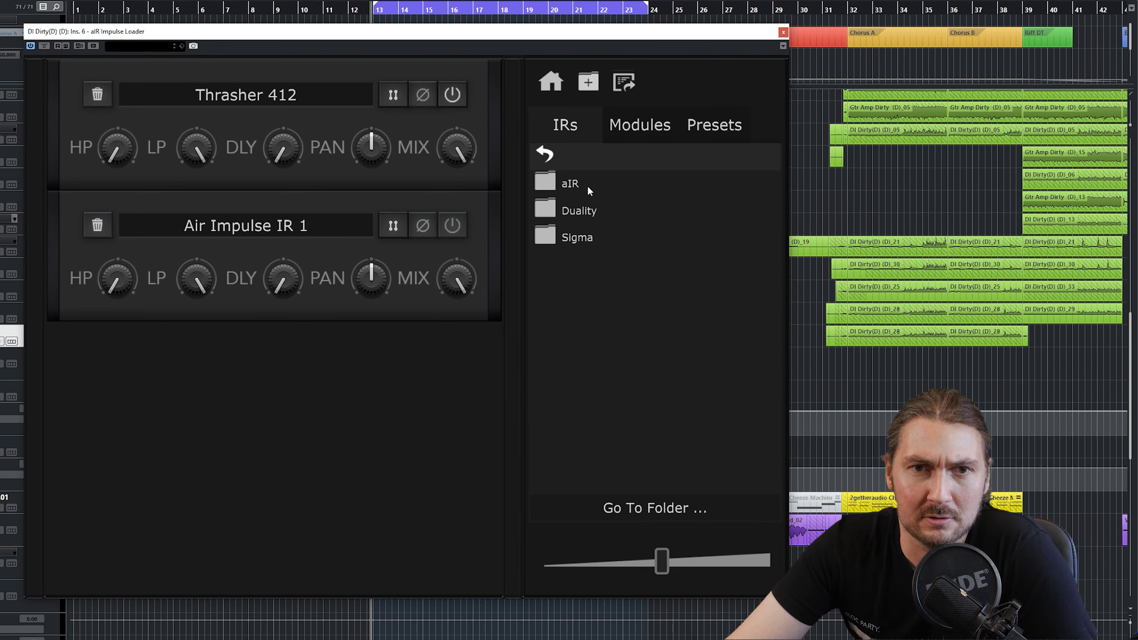
Step: Return to the home IR library and examine the Seacow Cabs Teaser Pack IRs in the linked Cabinet folder
left_click(545, 88)
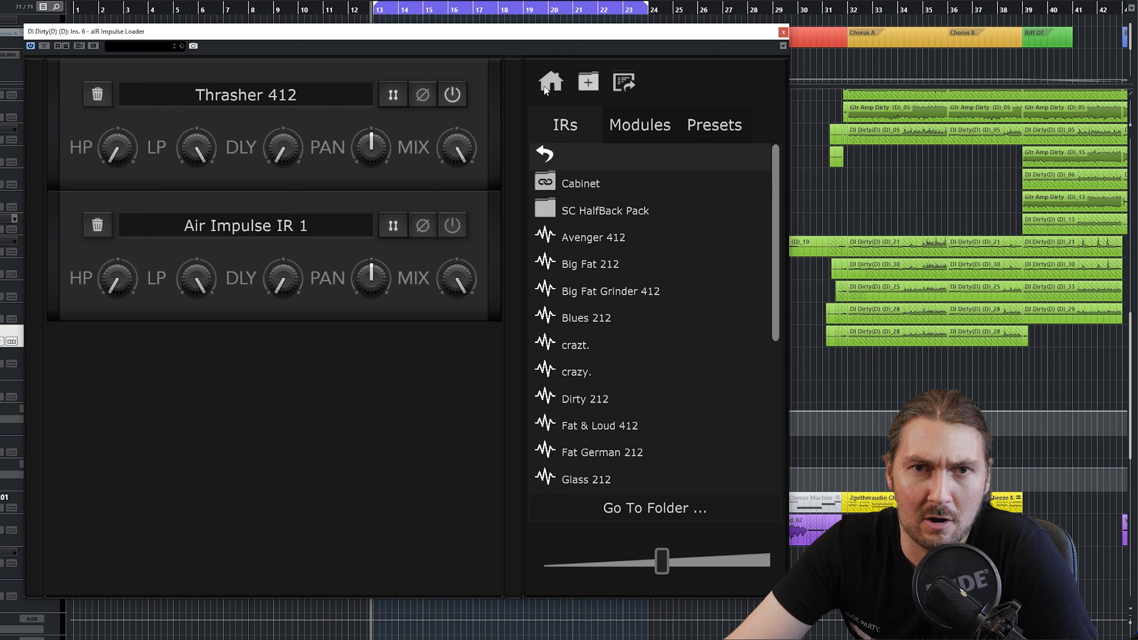
left_click(568, 185)
scroll(659, 282, "down", 4)
left_click(583, 346)
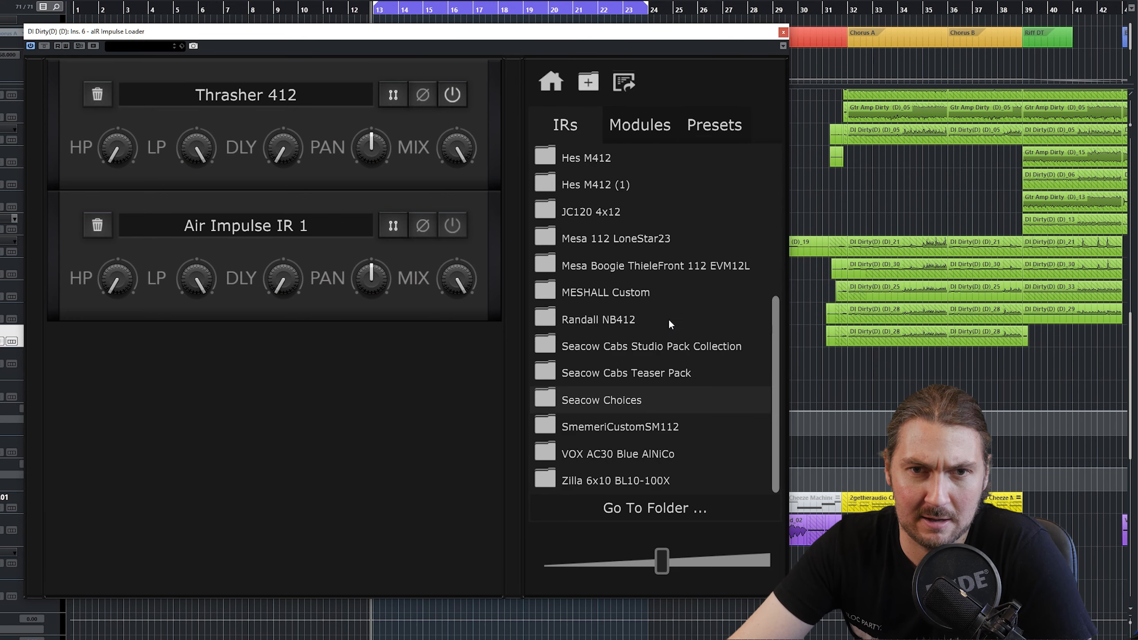
left_click(652, 375)
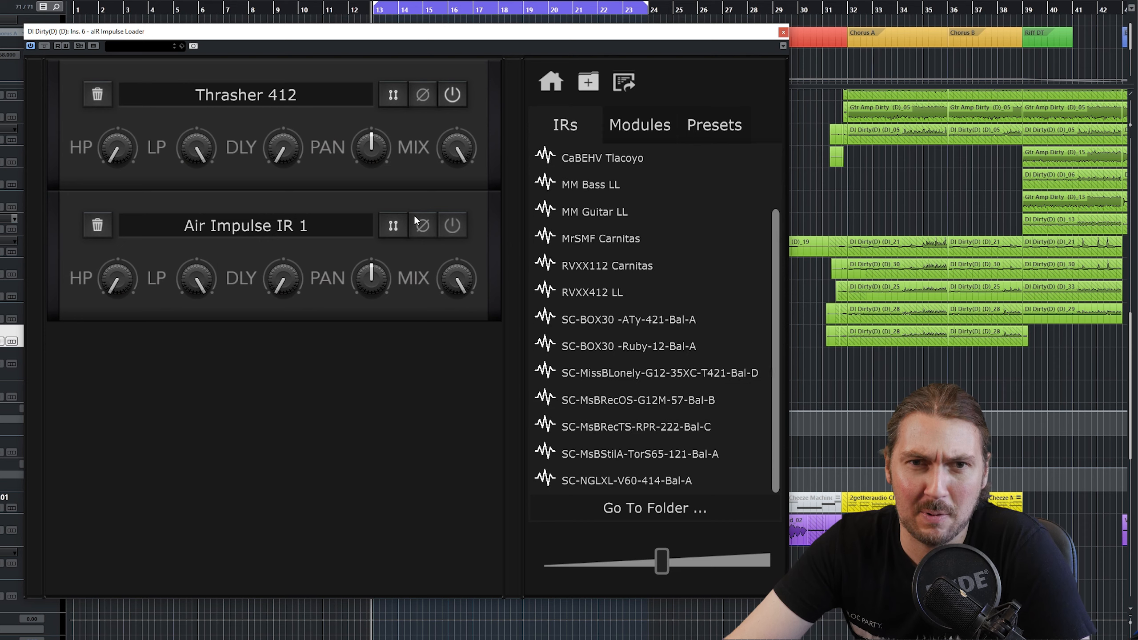
scroll(668, 343, "up", 3)
scroll(749, 424, "down", 3)
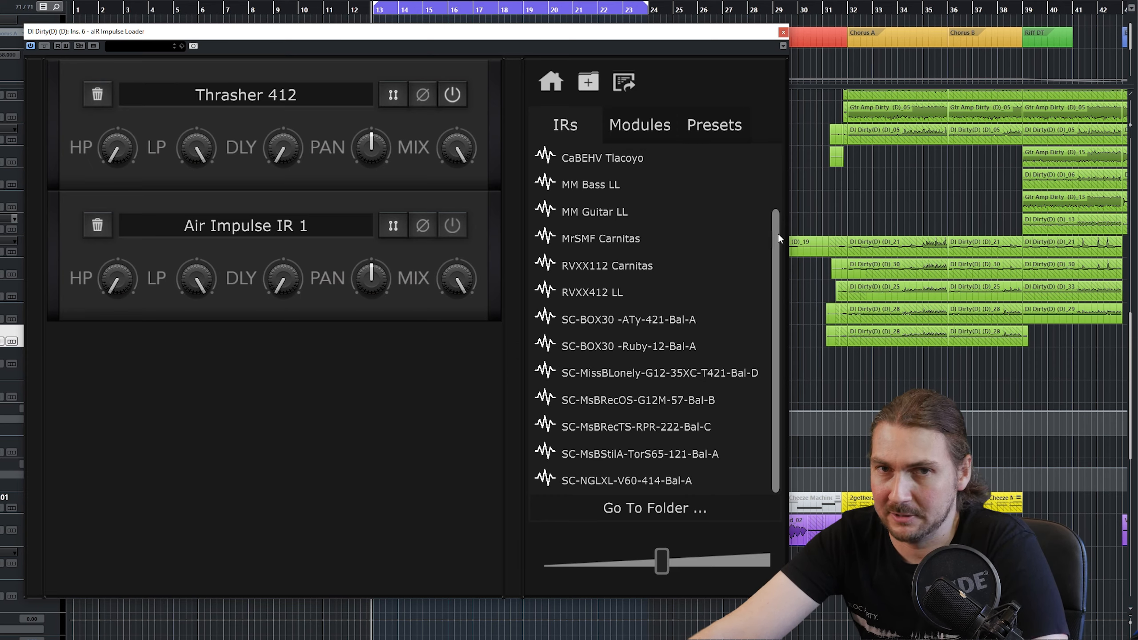
scroll(674, 197, "up", 3)
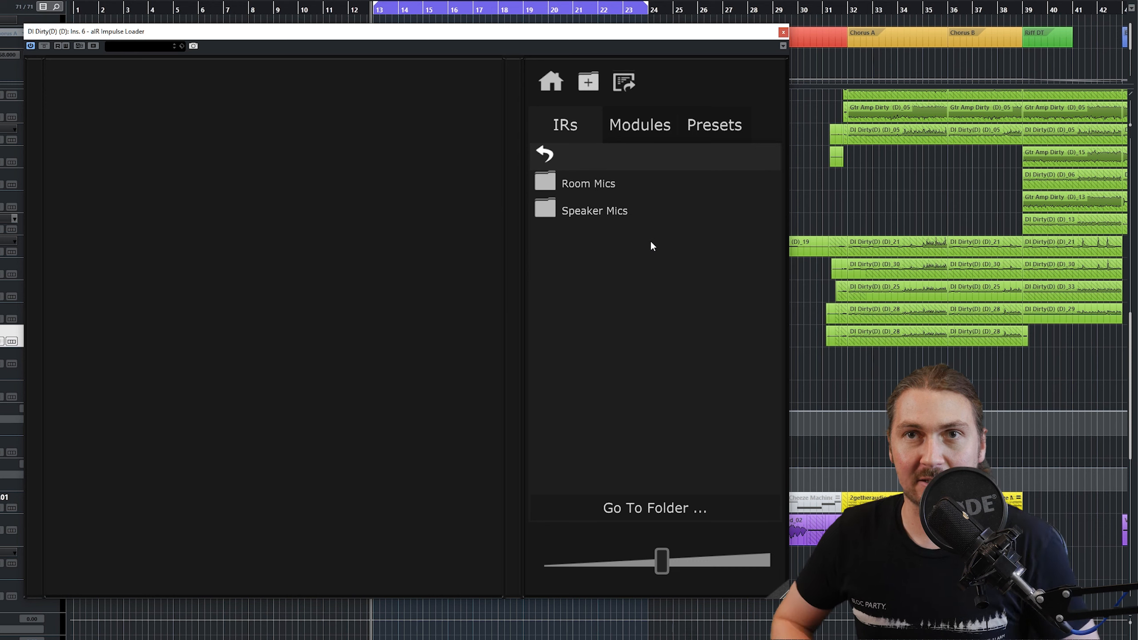
Step: Open the EVM12L room mic IRs in the SC HalfBack Pack
left_click(541, 154)
left_click(553, 156)
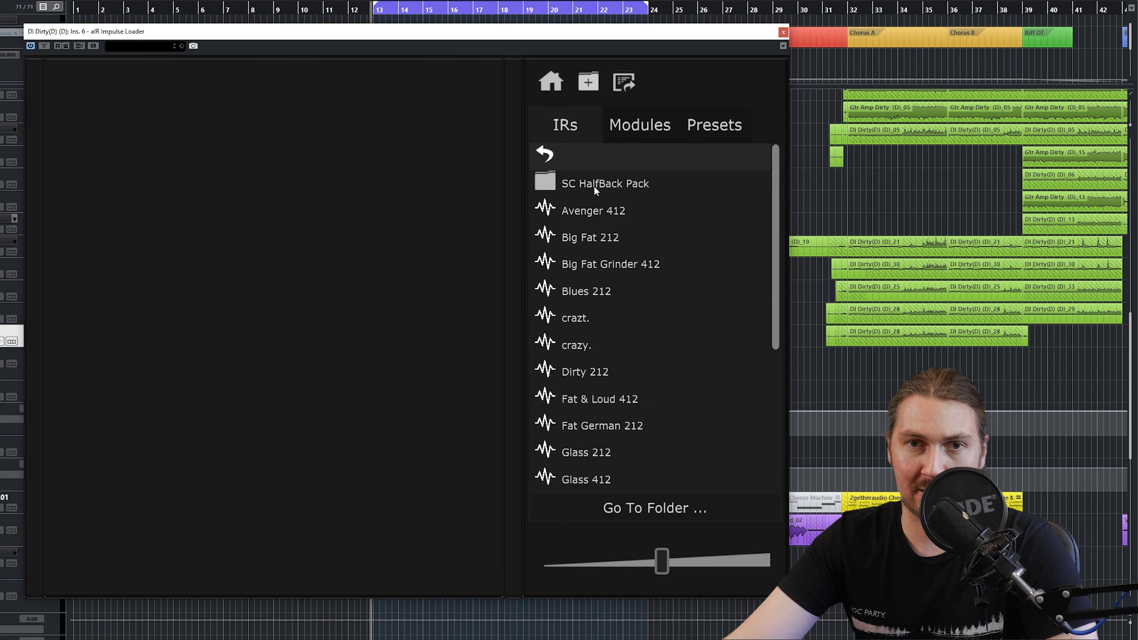
left_click(582, 182)
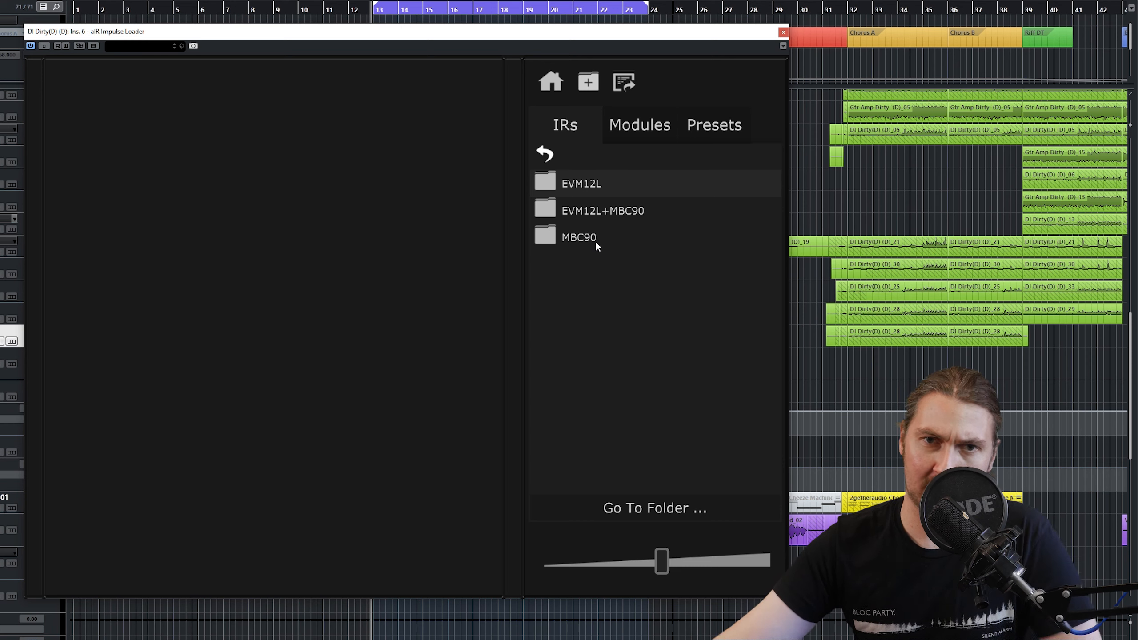
left_click(580, 185)
left_click(580, 184)
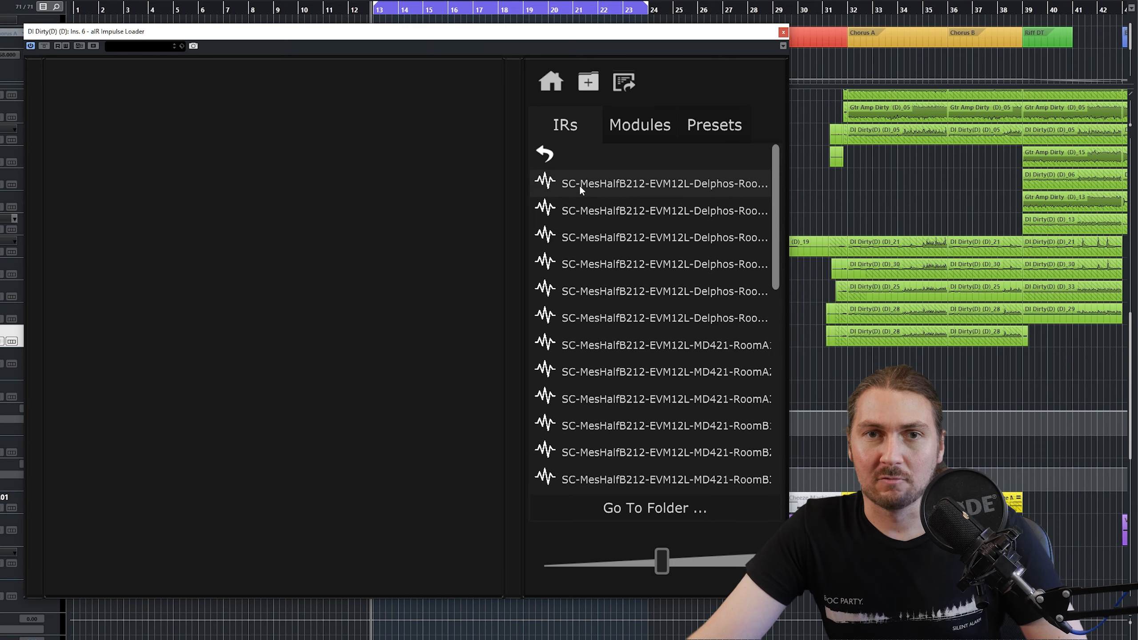
Step: Load SC-MesHalfB212-EVM12L-R122-A1 and SC-MesHalfB212-EVM12L-SM57-B1 from the EVM12L speaker mics as the first two modules
left_click(541, 153)
left_click(577, 214)
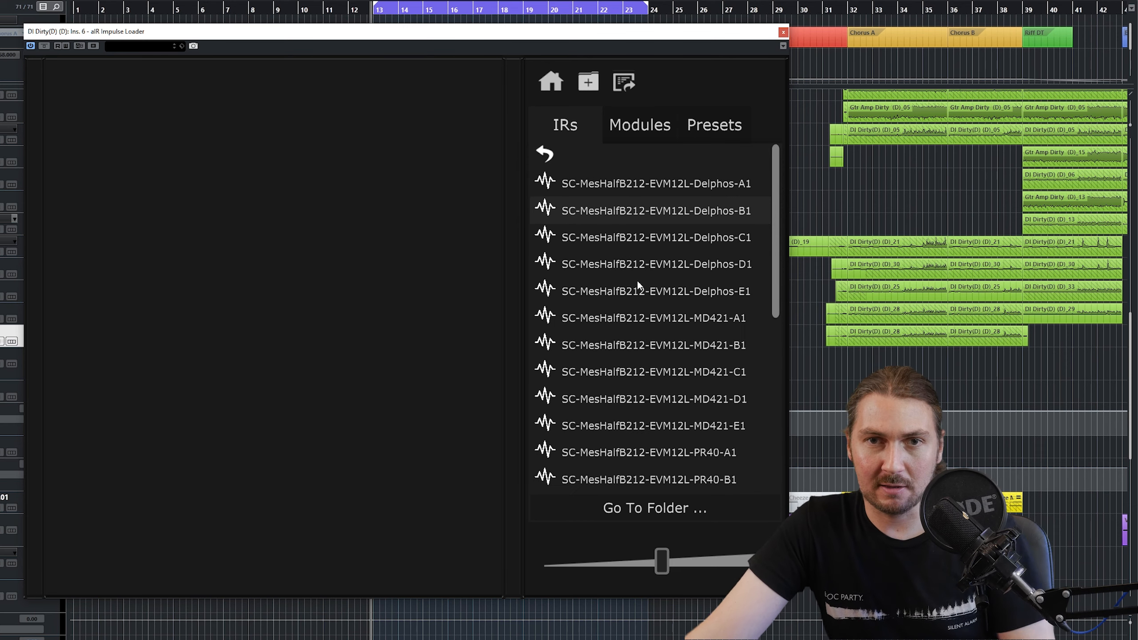
scroll(673, 292, "down", 5)
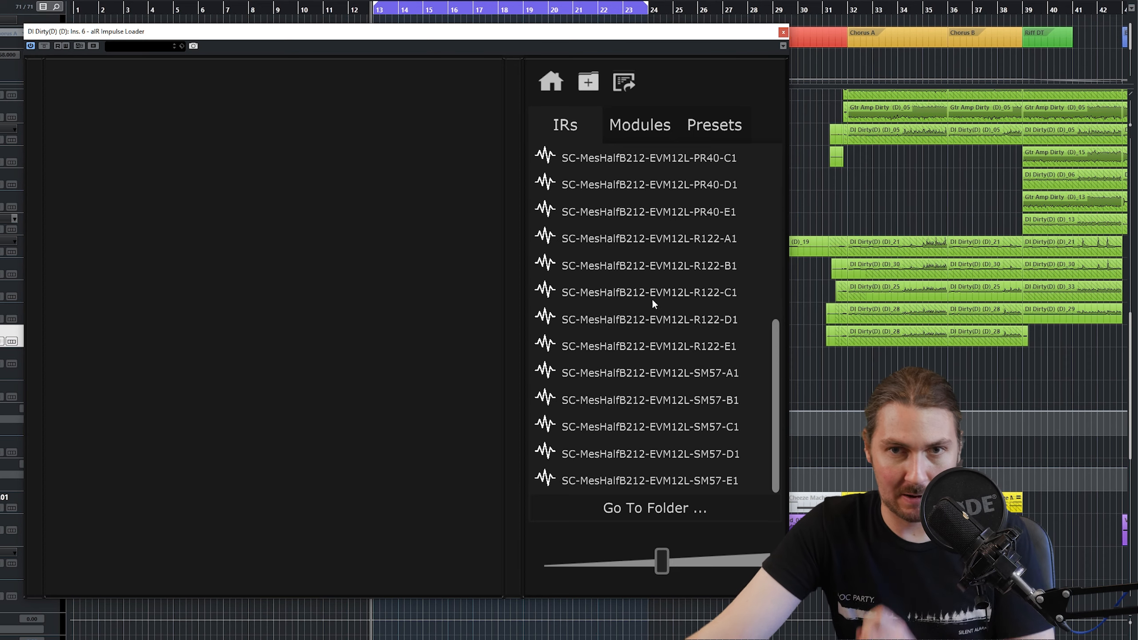
left_click_drag(670, 244, 251, 206)
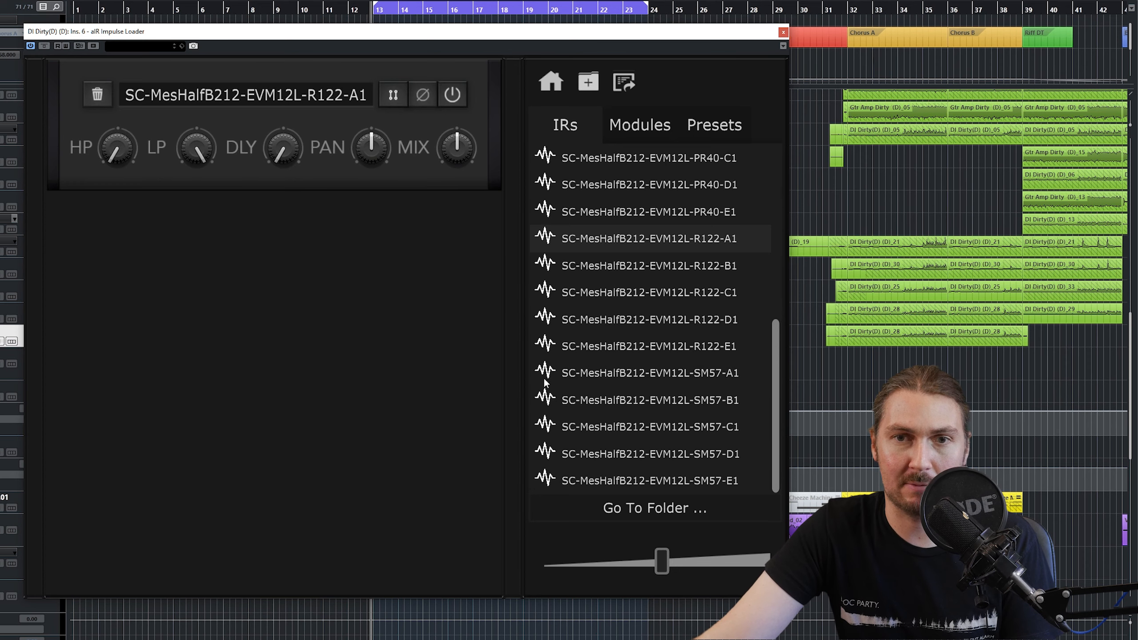
left_click_drag(682, 403, 246, 273)
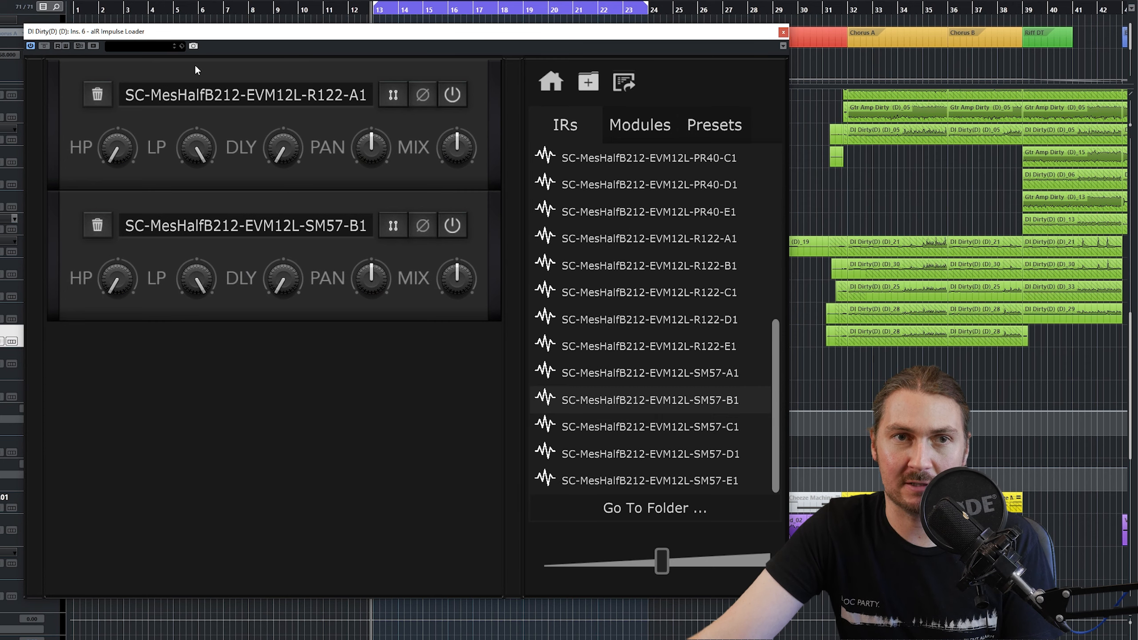
Step: Load SC-MesHalfB212-C90-R122-A1 and SC-MesHalfB212-C90-SM57-B1 from the MBC90 speaker mics as the third and fourth modules
scroll(585, 277, "up", 5)
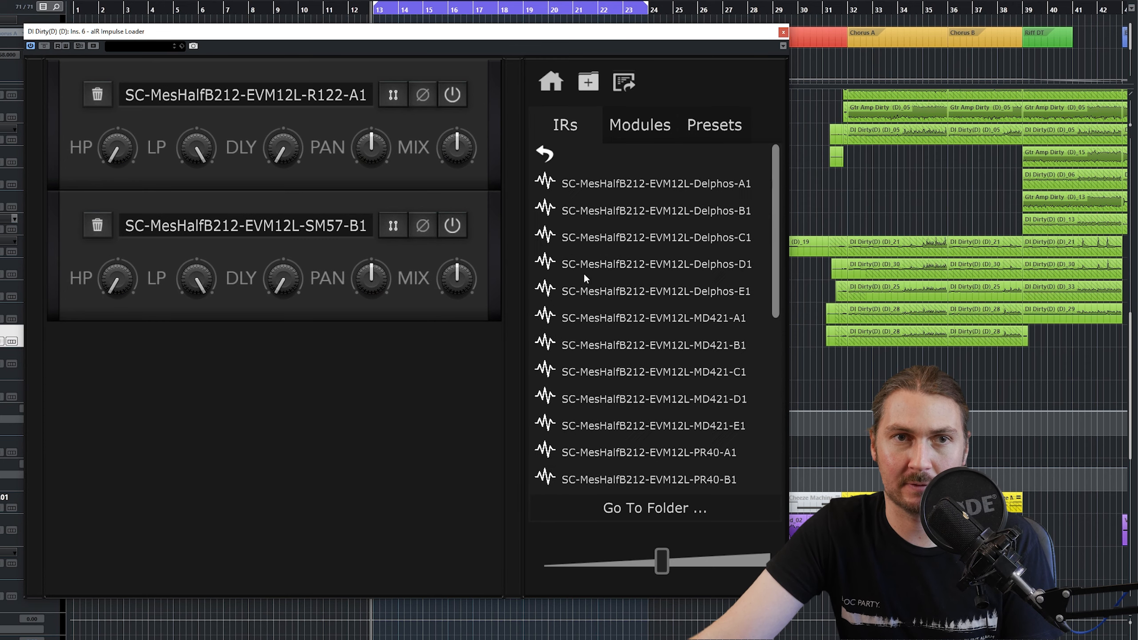
left_click(546, 154)
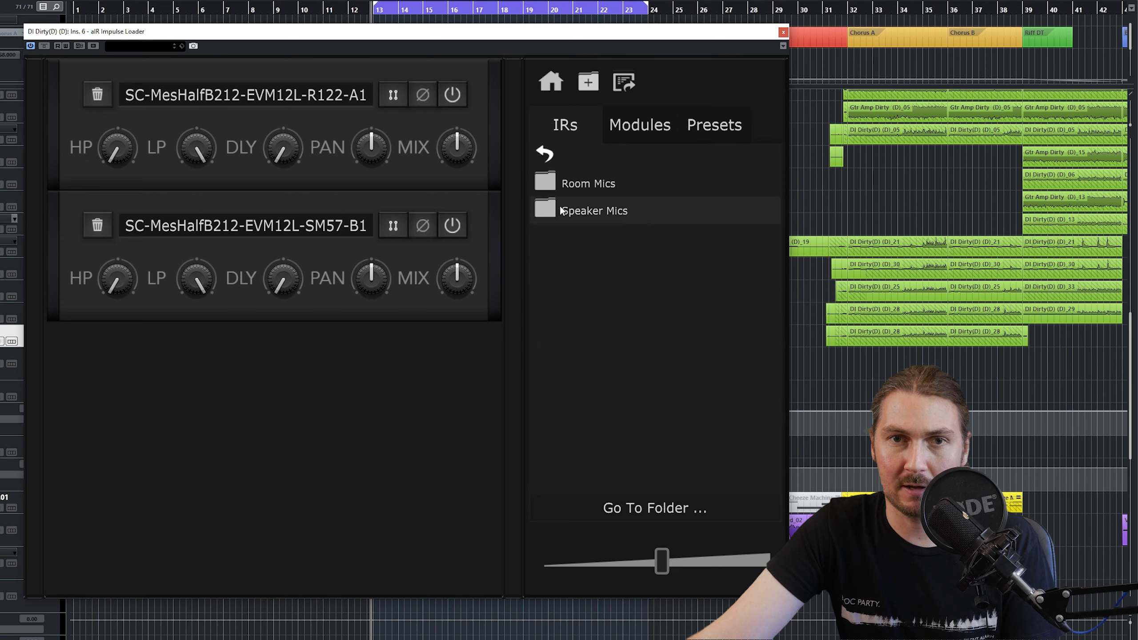
left_click(630, 214)
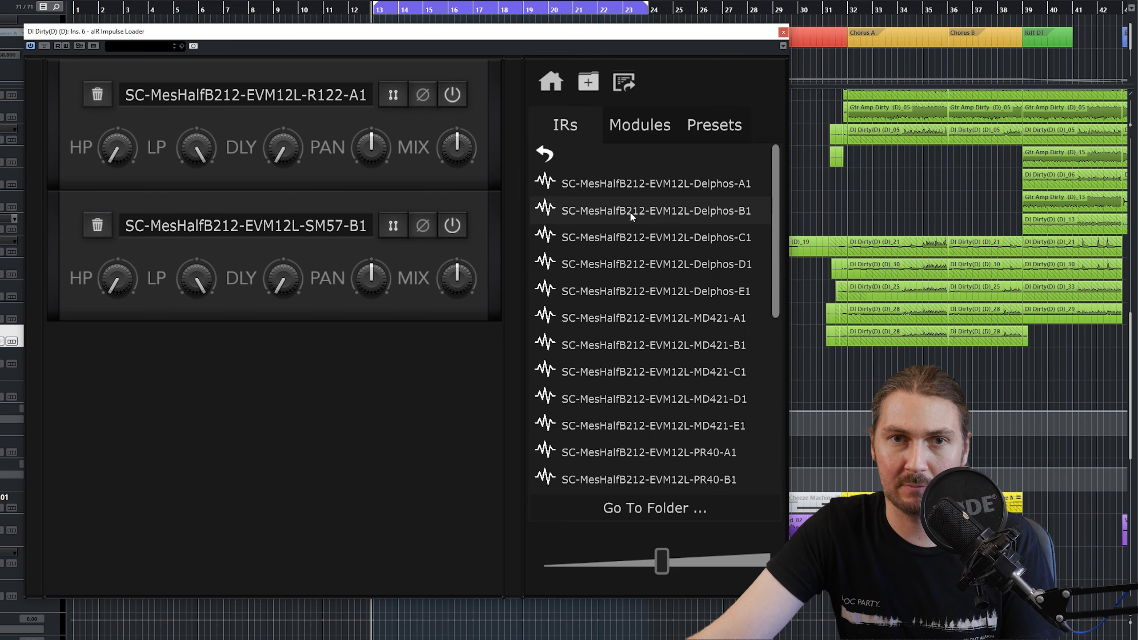
left_click(546, 155)
left_click(560, 208)
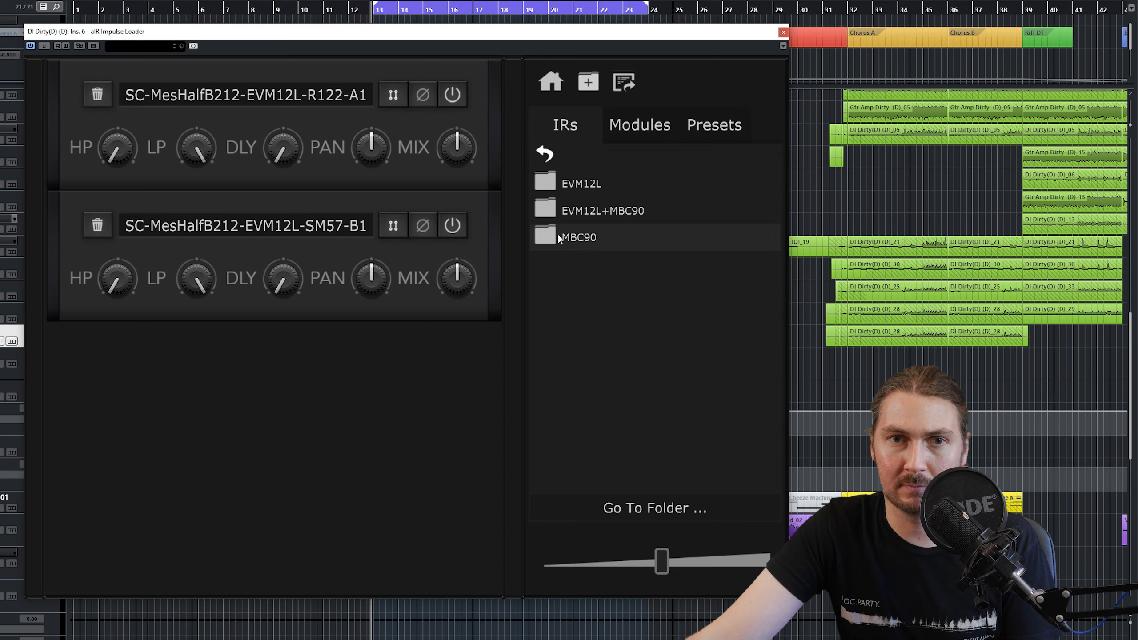
left_click(560, 164)
left_click(583, 210)
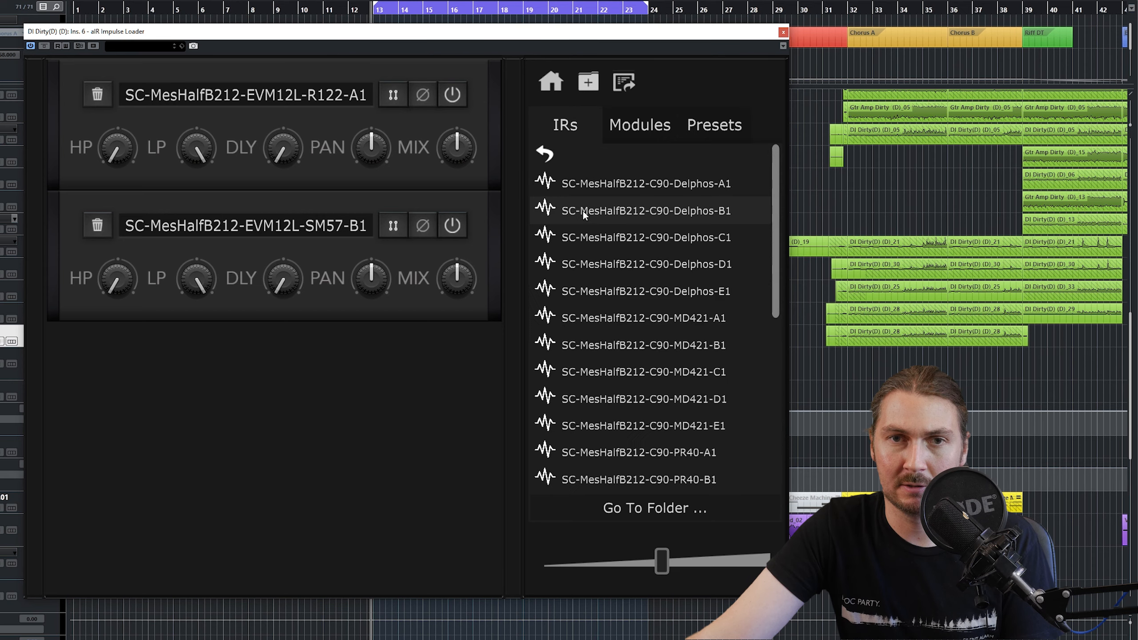
scroll(648, 338, "down", 5)
scroll(647, 335, "down", 1)
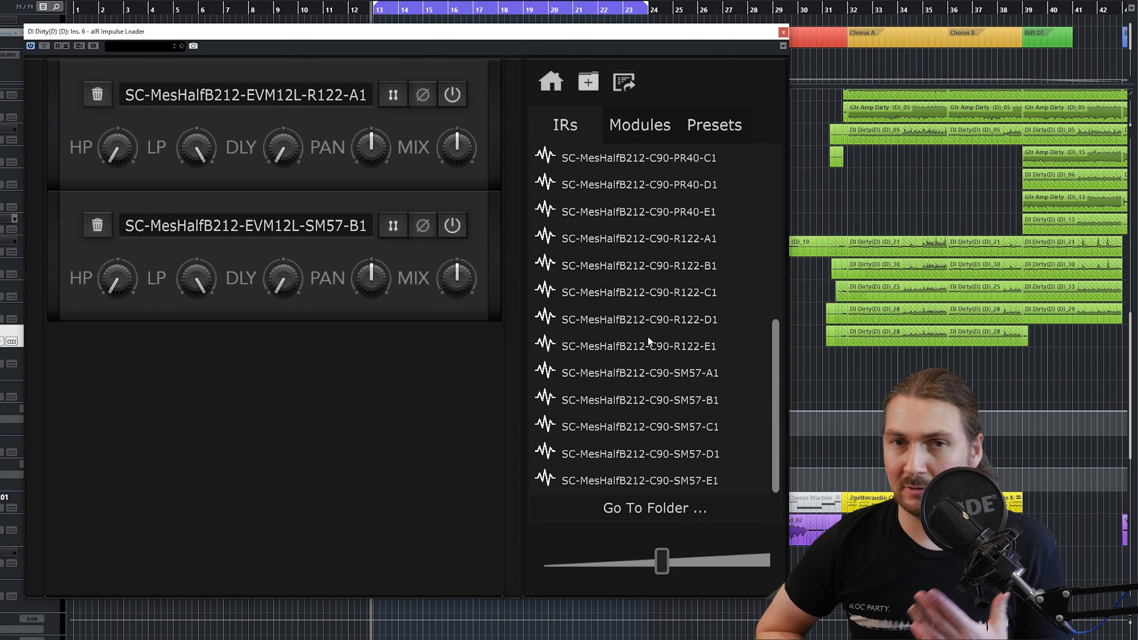
left_click_drag(671, 244, 214, 379)
left_click_drag(661, 400, 217, 514)
Step: Look through the MBC90 room mic IRs
scroll(583, 237, "up", 5)
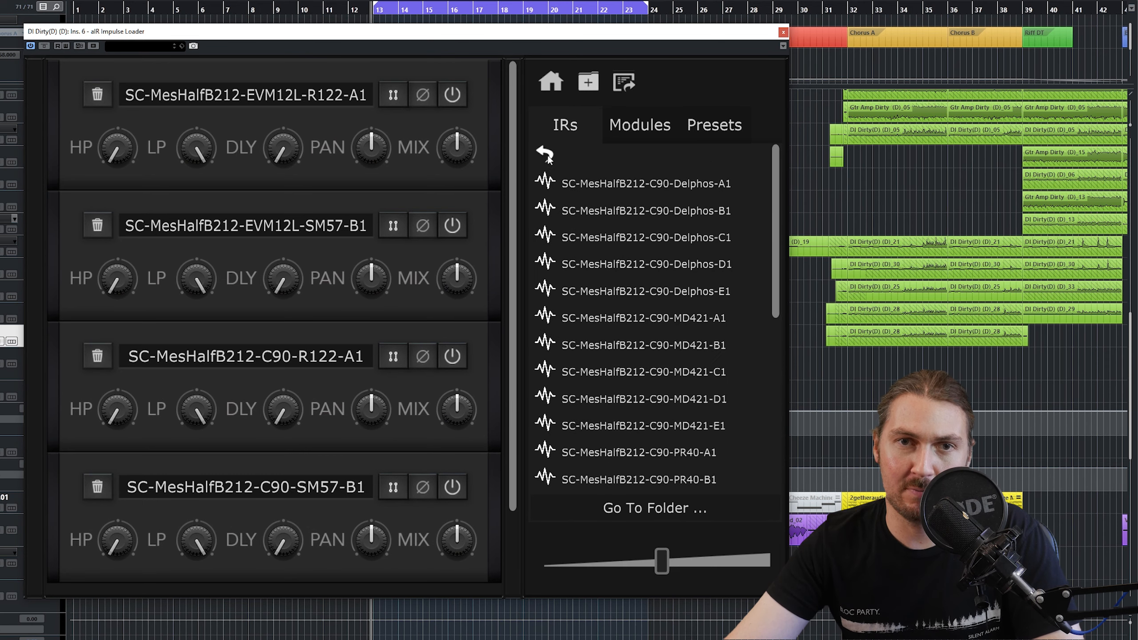
left_click(547, 155)
double_click(567, 190)
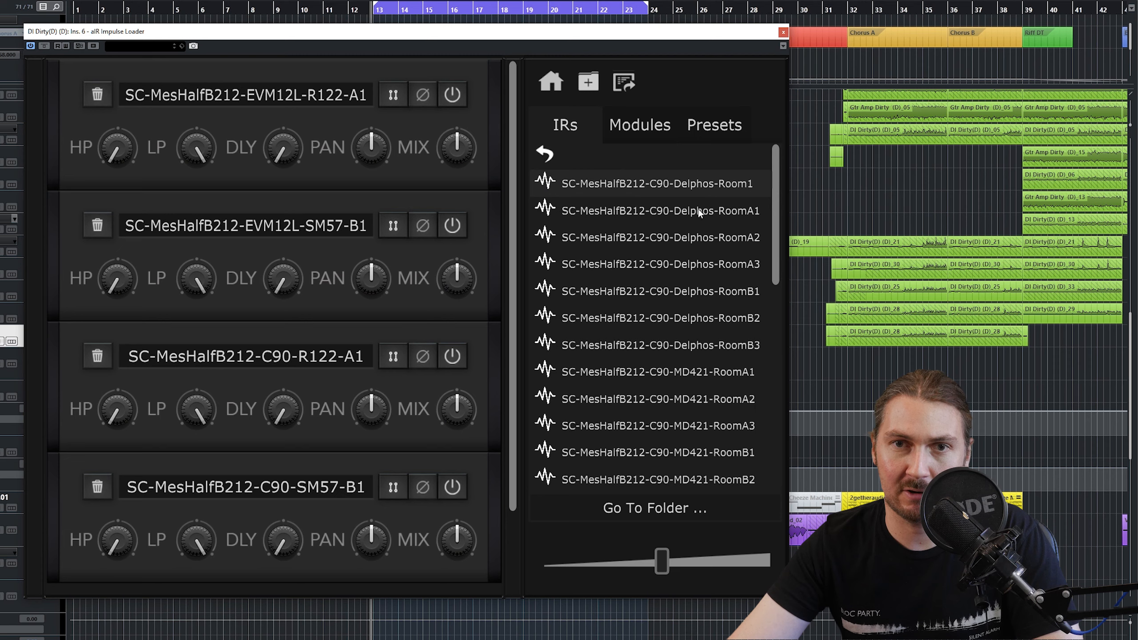
scroll(723, 353, "down", 8)
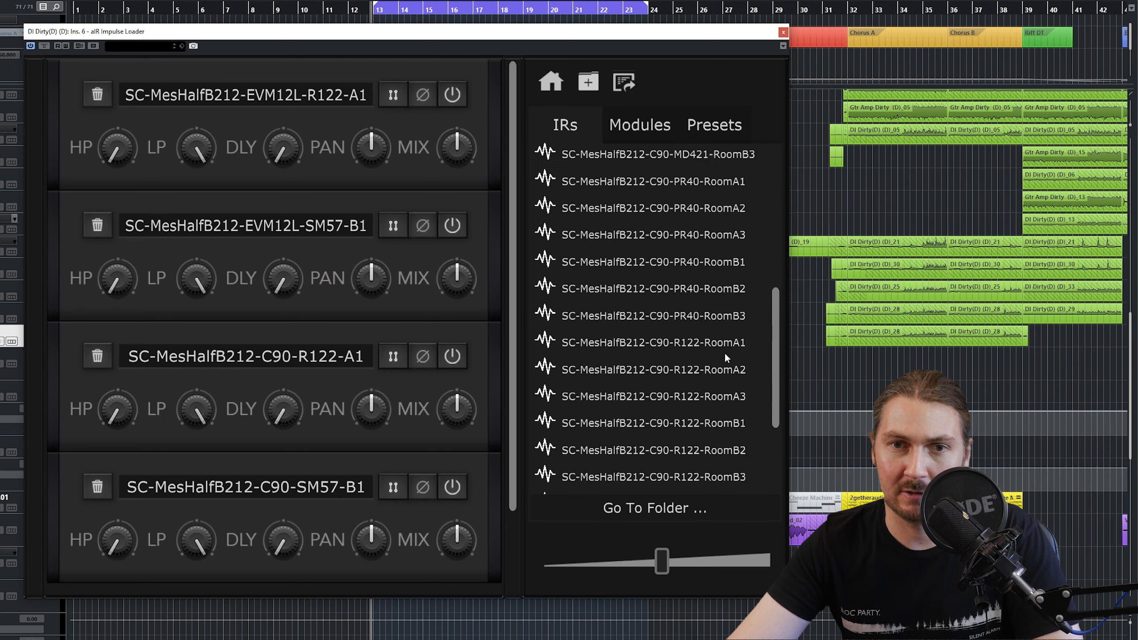
scroll(585, 285, "up", 8)
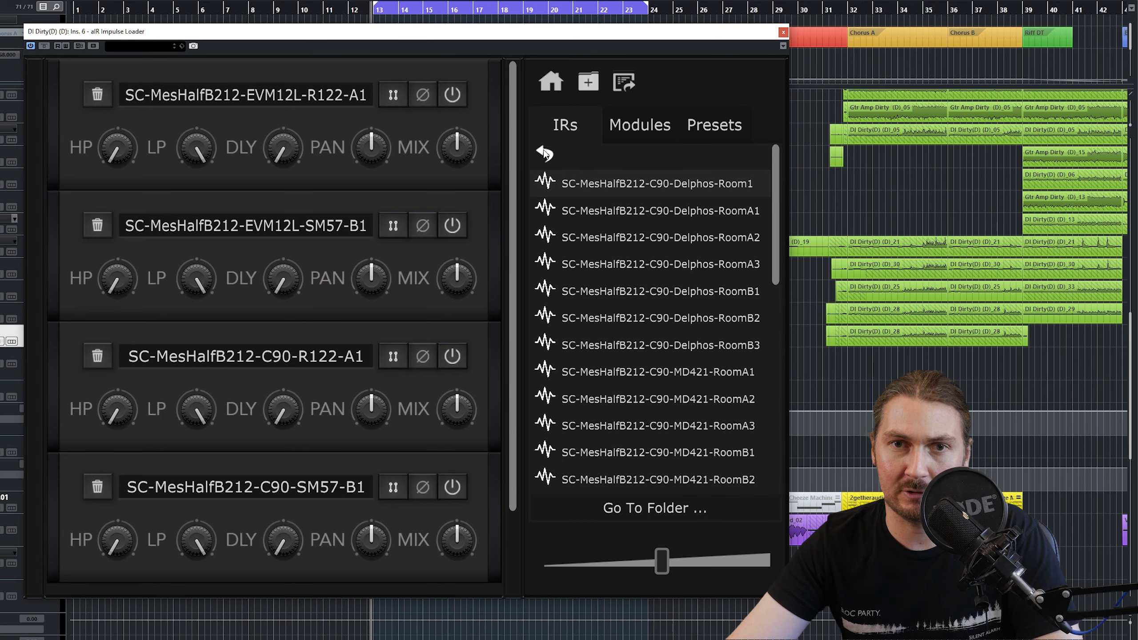
Step: Load the second SC-MesHalfB212-Mix-Delphos+R121 stereo IR from the mixed-speaker room mics as the fifth module
left_click(547, 154)
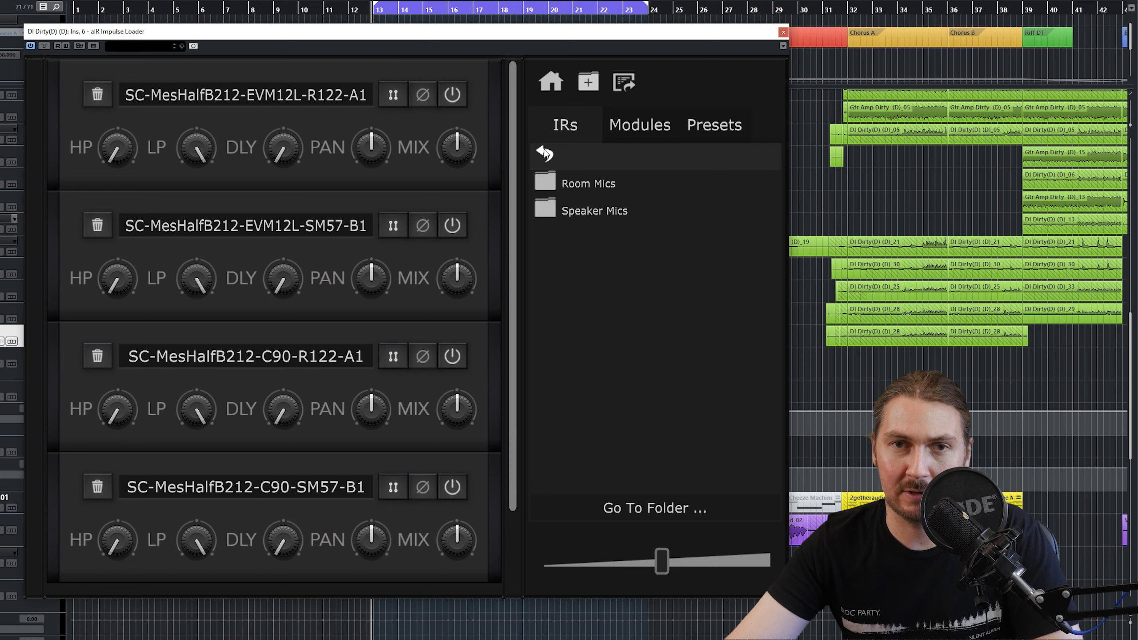
left_click(547, 154)
left_click(604, 210)
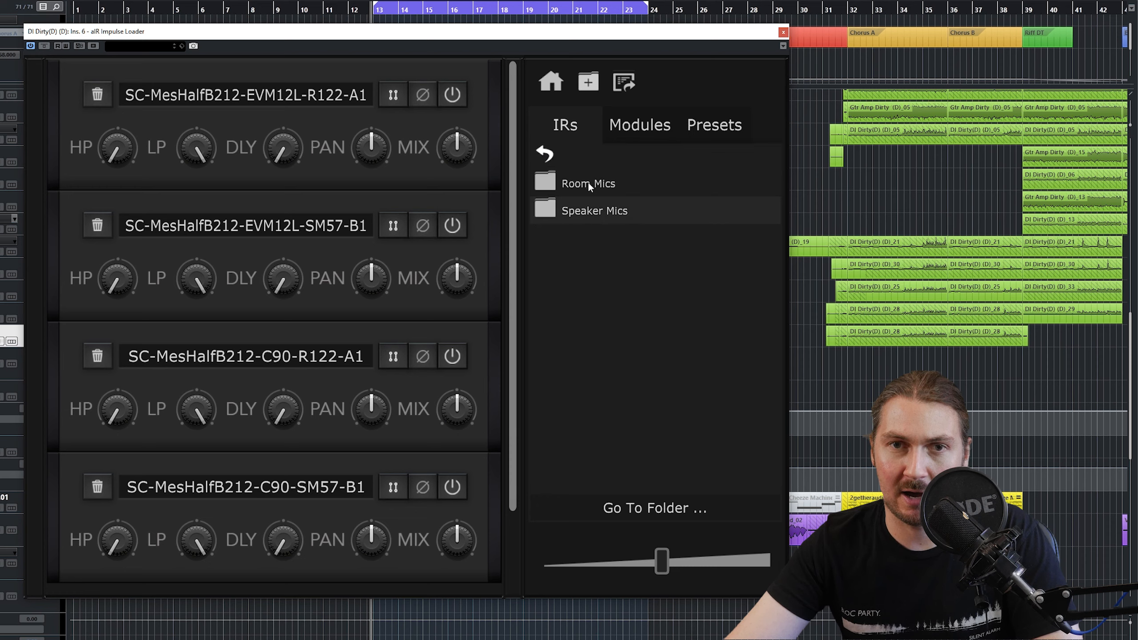
left_click(596, 189)
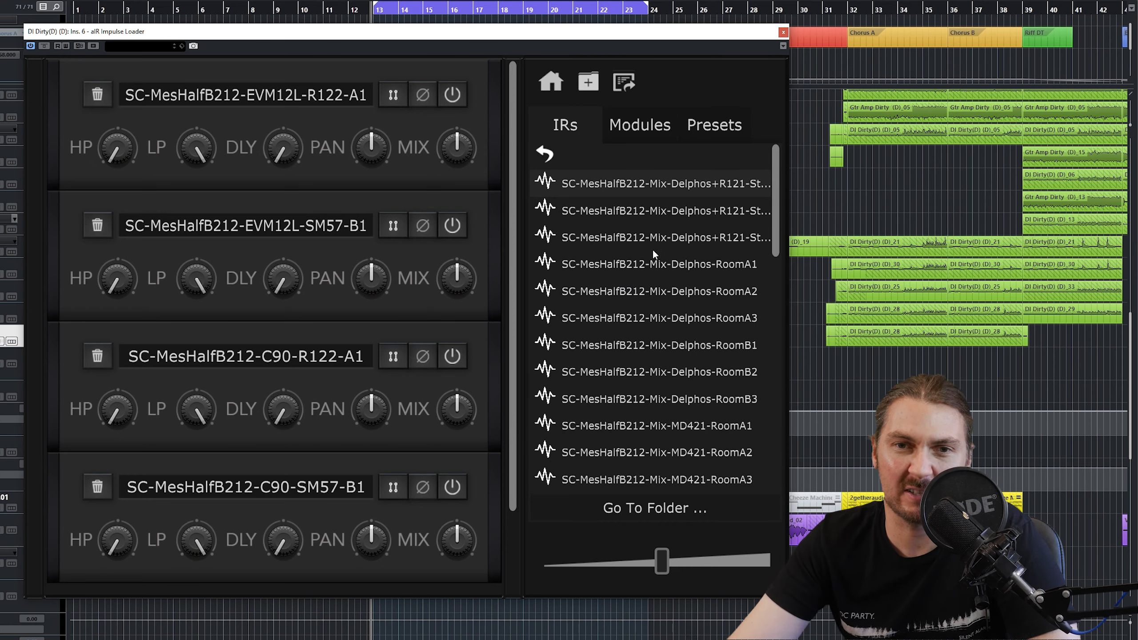
scroll(666, 302, "down", 10)
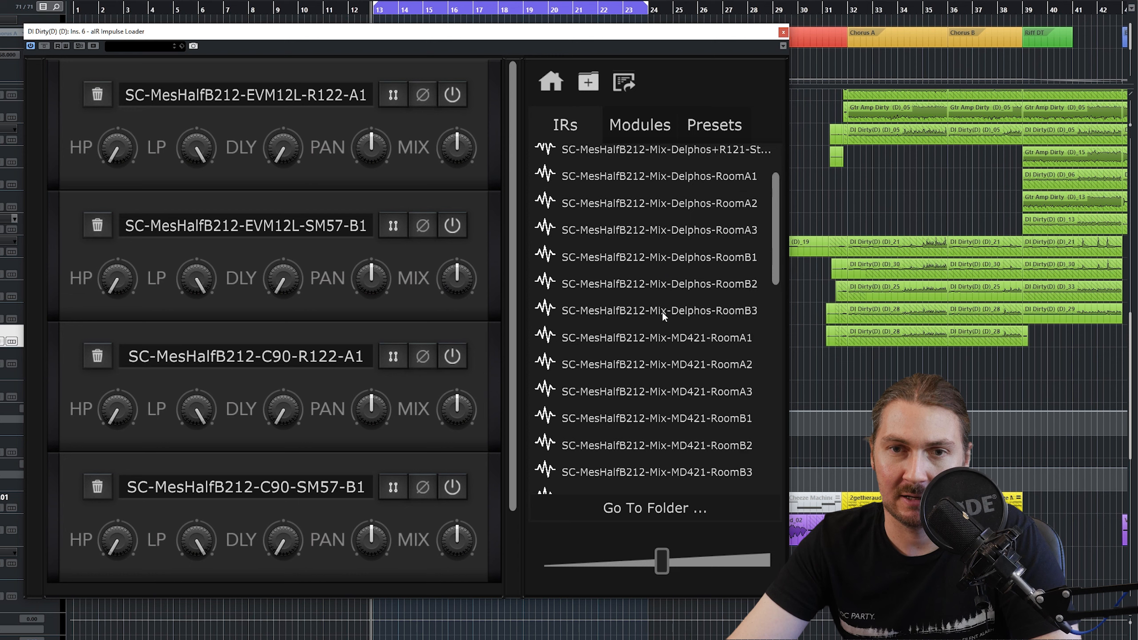
scroll(662, 313, "up", 10)
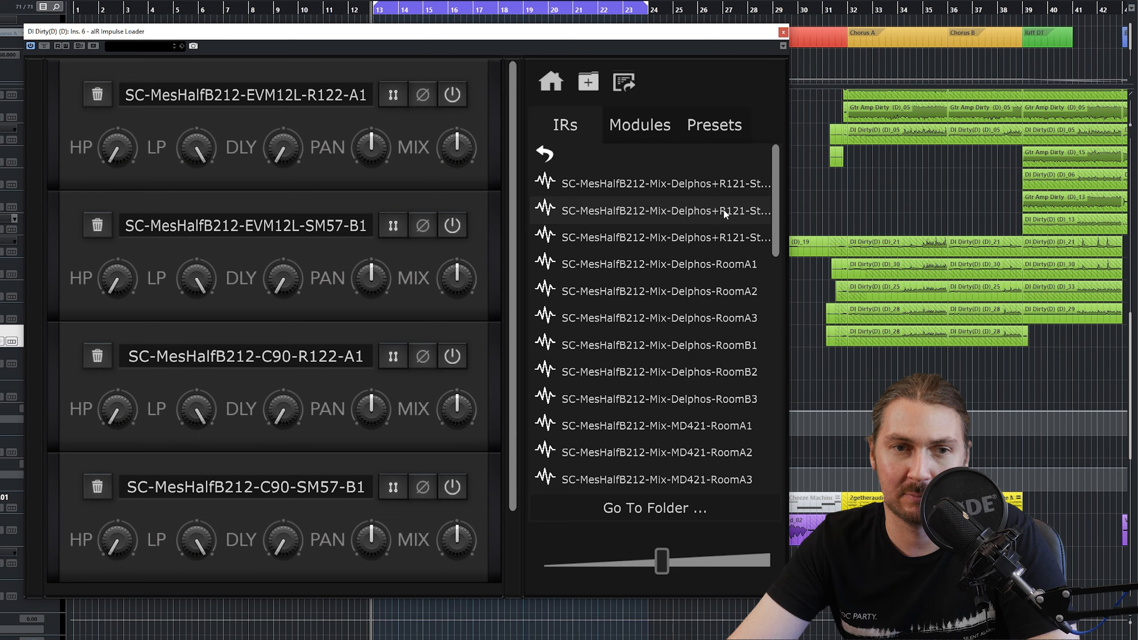
left_click_drag(513, 259, 510, 351)
left_click_drag(734, 205, 319, 532)
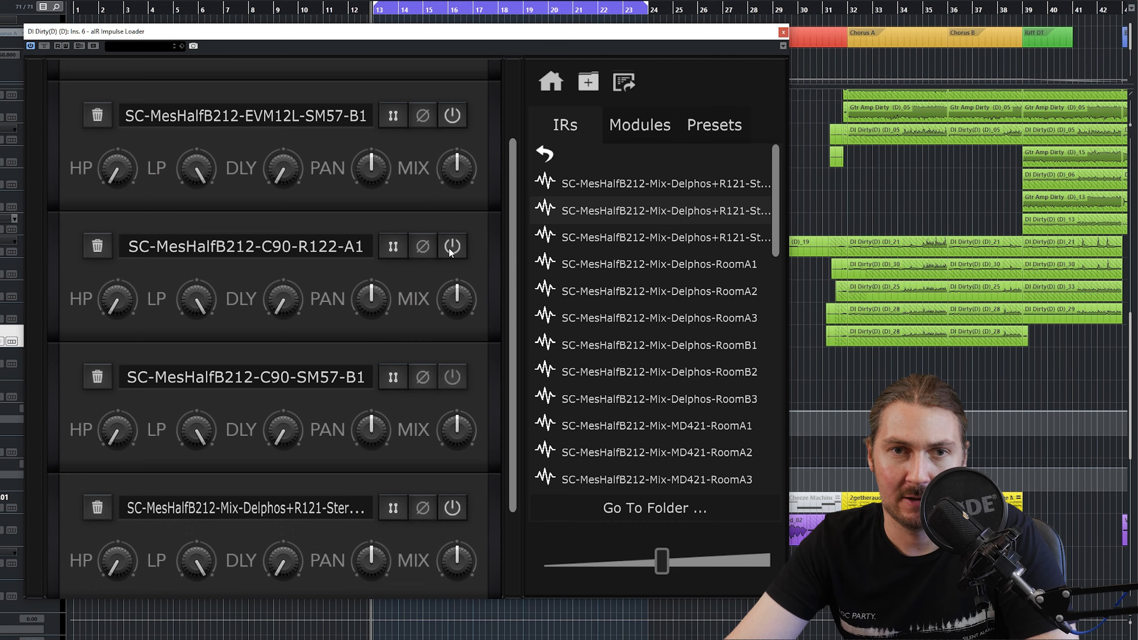
Step: Bypass the IR modules and rough in their Mix levels, raising both R122-A1 modules and lowering both SM57-B1 modules
scroll(478, 365, "up", 4)
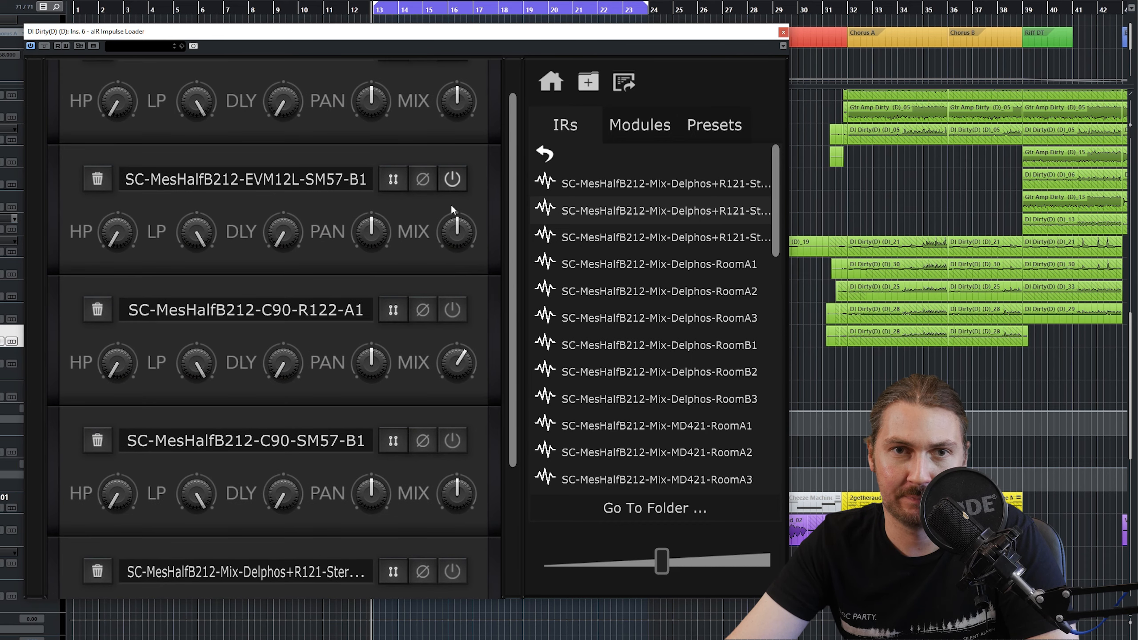
scroll(461, 183, "up", 3)
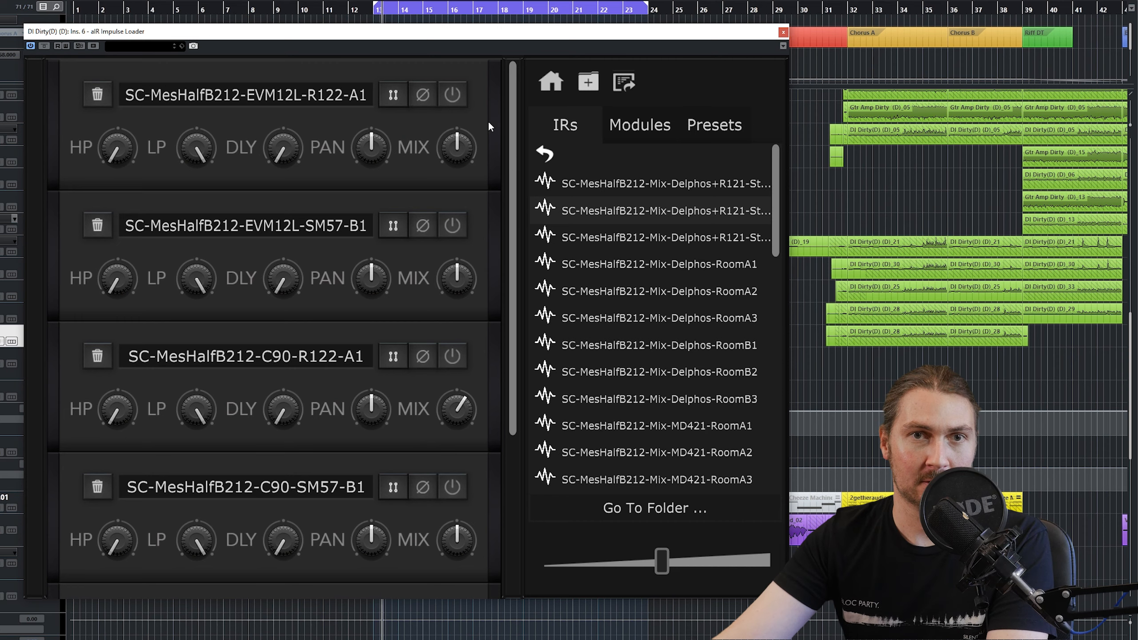
mouse_move(468, 279)
left_click_drag(467, 276, 467, 302)
scroll(461, 404, "down", 3)
left_click_drag(454, 425, 453, 450)
scroll(501, 466, "down", 3)
scroll(500, 489, "up", 6)
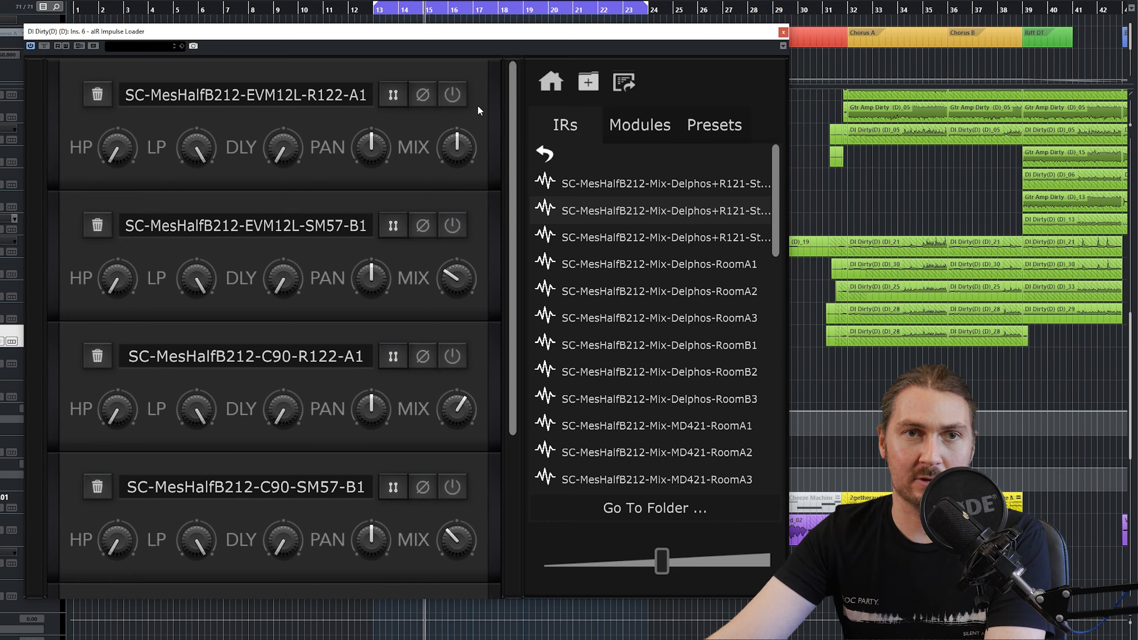
left_click_drag(457, 141, 481, 40)
Step: Add a Normaliser followed by a Visualiser below the Mix-Delphos+R121 room module
left_click(640, 125)
scroll(633, 333, "down", 5)
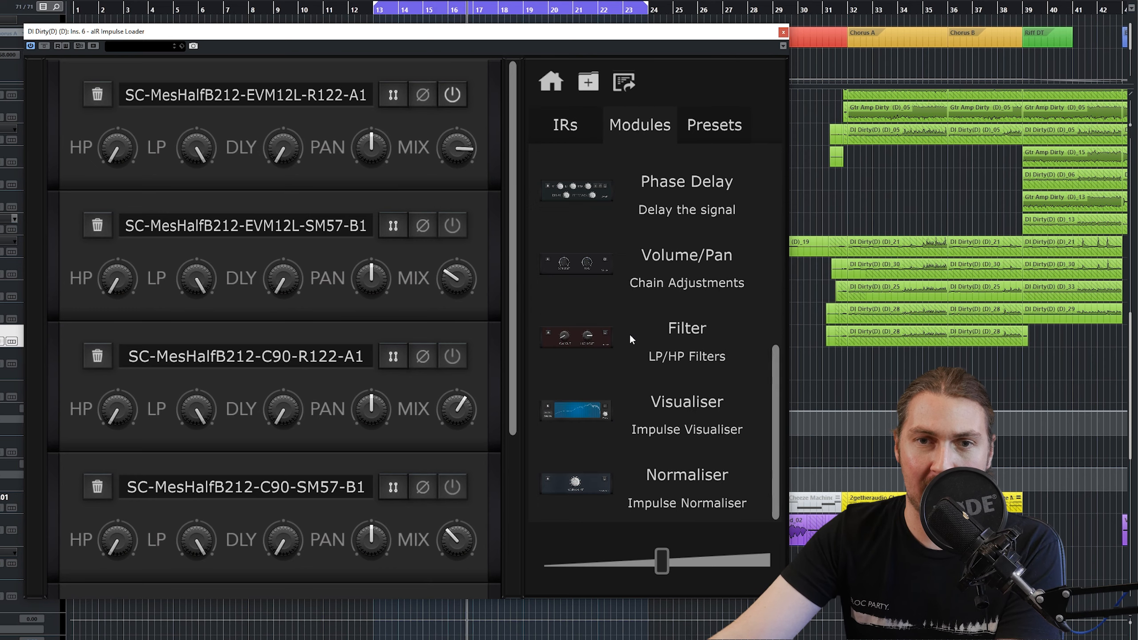
scroll(444, 451, "down", 5)
left_click_drag(645, 471, 269, 619)
left_click_drag(645, 410, 300, 558)
scroll(297, 565, "down", 4)
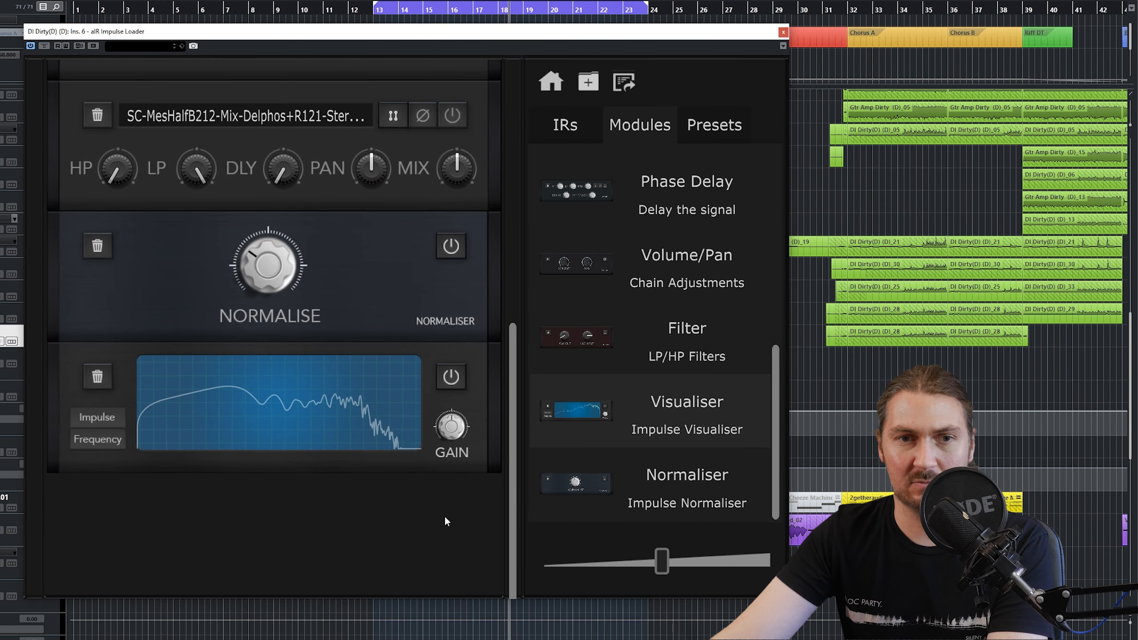
Step: Balance the EVM12L pair by auditioning R122-A1 and SM57-B1 separately, keeping R122-A1 high and raising SM57-B1's Mix close to full
scroll(404, 462, "up", 10)
mouse_move(456, 139)
left_click_drag(456, 137, 452, 145)
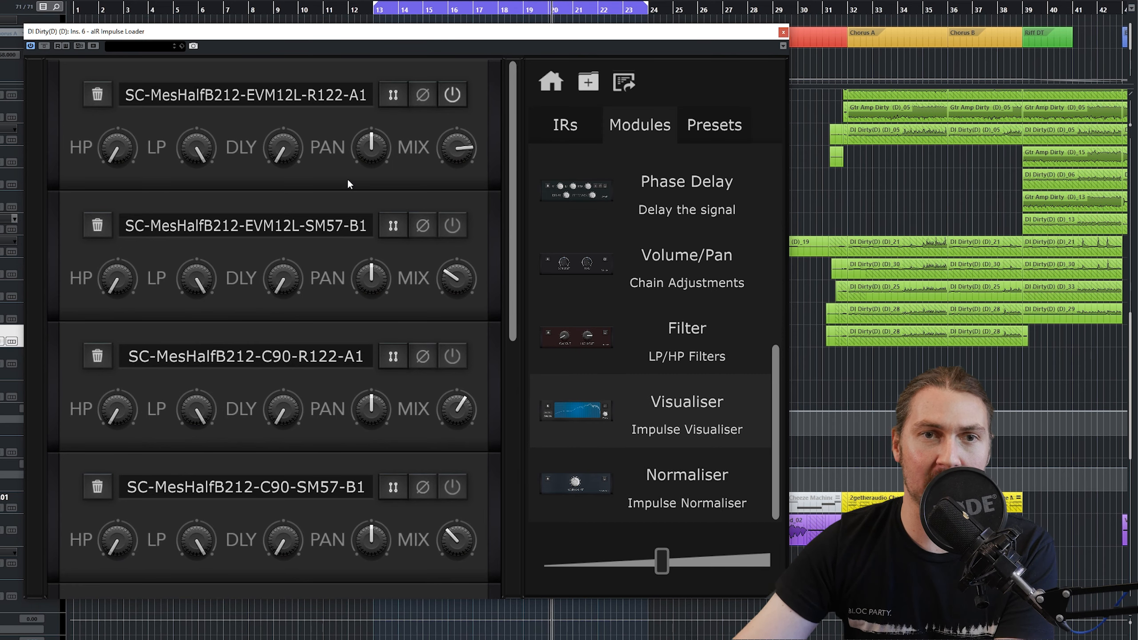
left_click_drag(464, 281, 465, 89)
left_click(457, 96)
left_click_drag(459, 141, 457, 152)
mouse_move(455, 275)
left_click(456, 100)
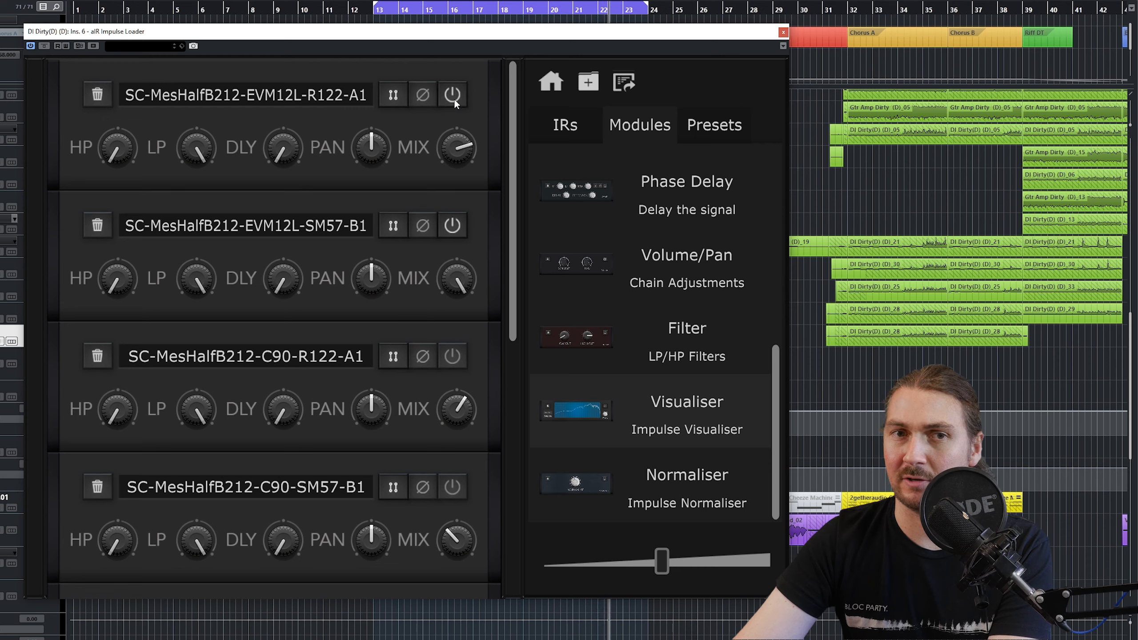
left_click_drag(461, 280, 455, 295)
mouse_move(453, 143)
left_click_drag(451, 142, 452, 119)
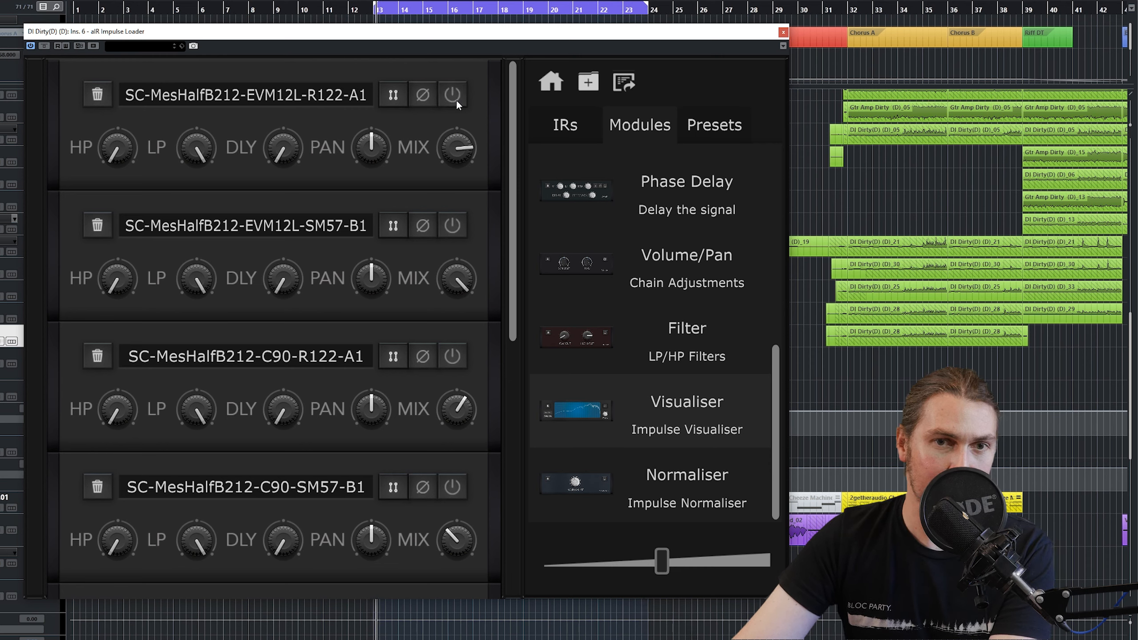
Step: Audition the two C90 modules separately, raise the R122-A1 Mix and adjust the SM57-B1 Mix to match
left_click_drag(455, 399, 456, 346)
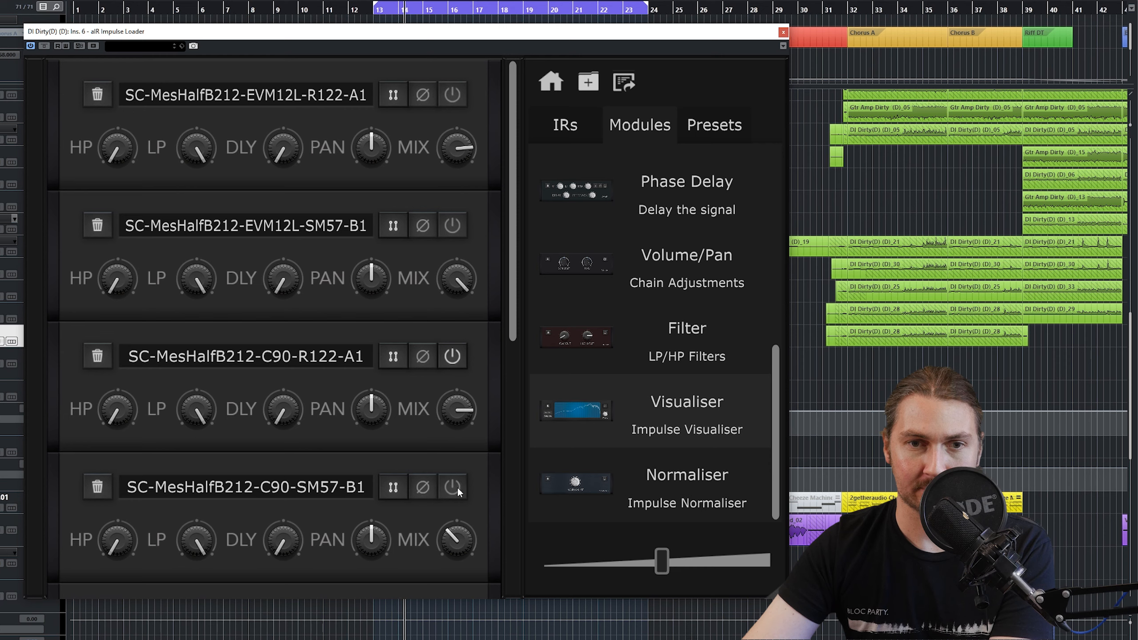
left_click_drag(458, 532, 484, 231)
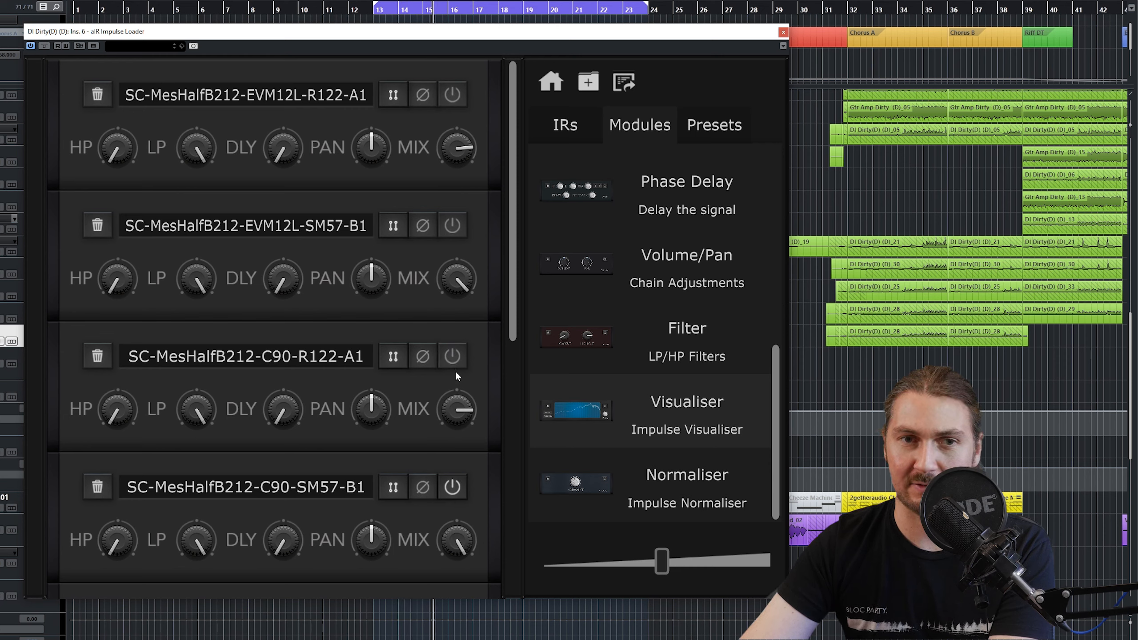
left_click_drag(457, 539, 464, 634)
Step: Re-enable both EVM12L modules, lower the EVM12L-SM57-B1 Mix and raise the Mix of both R122-A1 modules
left_click(453, 99)
left_click(450, 232)
left_click_drag(458, 259, 461, 331)
left_click_drag(455, 411, 452, 390)
left_click_drag(455, 125, 456, 119)
Step: Enable the Mix-Delphos+R121 room module and raise its Mix to the maximum
scroll(509, 303, "down", 3)
scroll(491, 316, "down", 2)
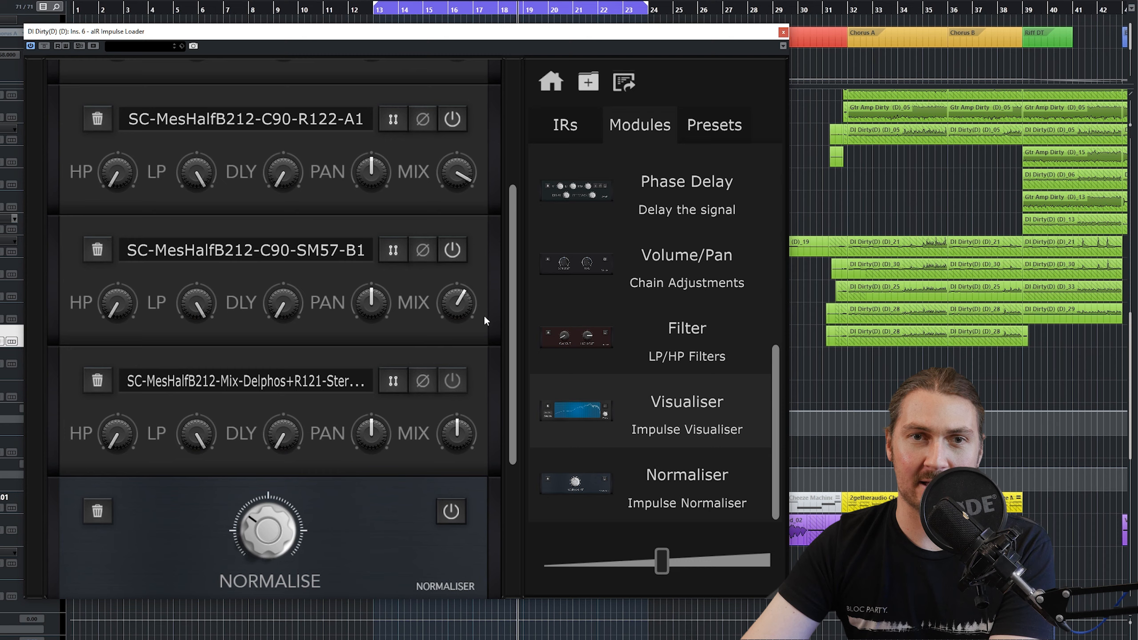
left_click_drag(456, 429, 455, 247)
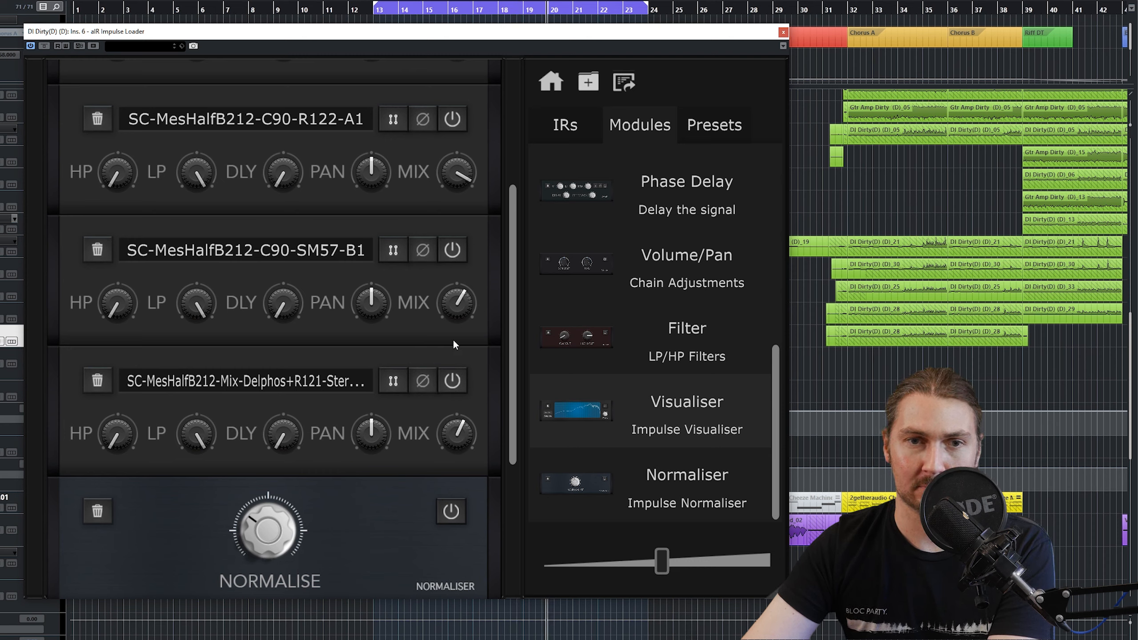
left_click_drag(454, 419, 475, 192)
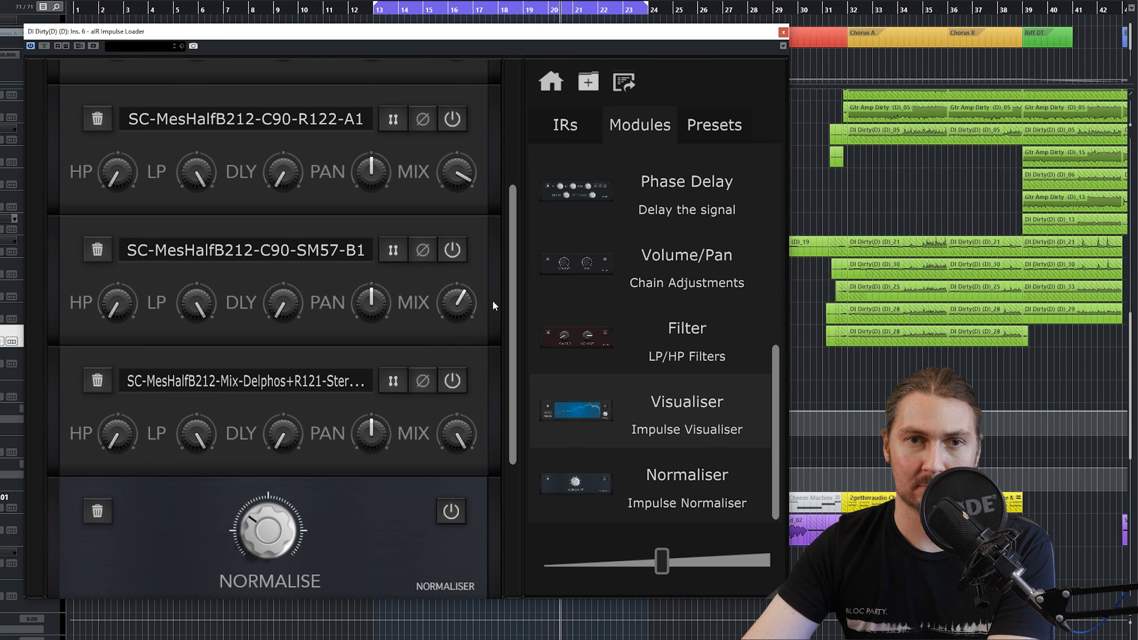
Step: Bypass the four speaker mic modules to hear the room IR alone, and re-enable them to compare
scroll(485, 335, "up", 3)
left_click(444, 443)
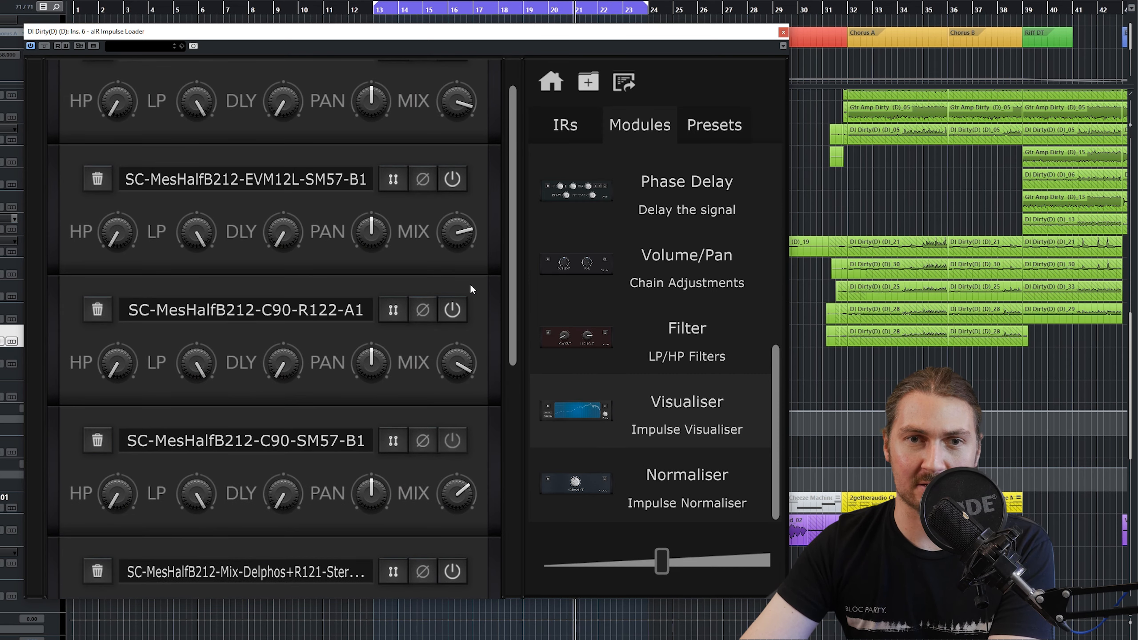
left_click(455, 186)
scroll(479, 183, "up", 1)
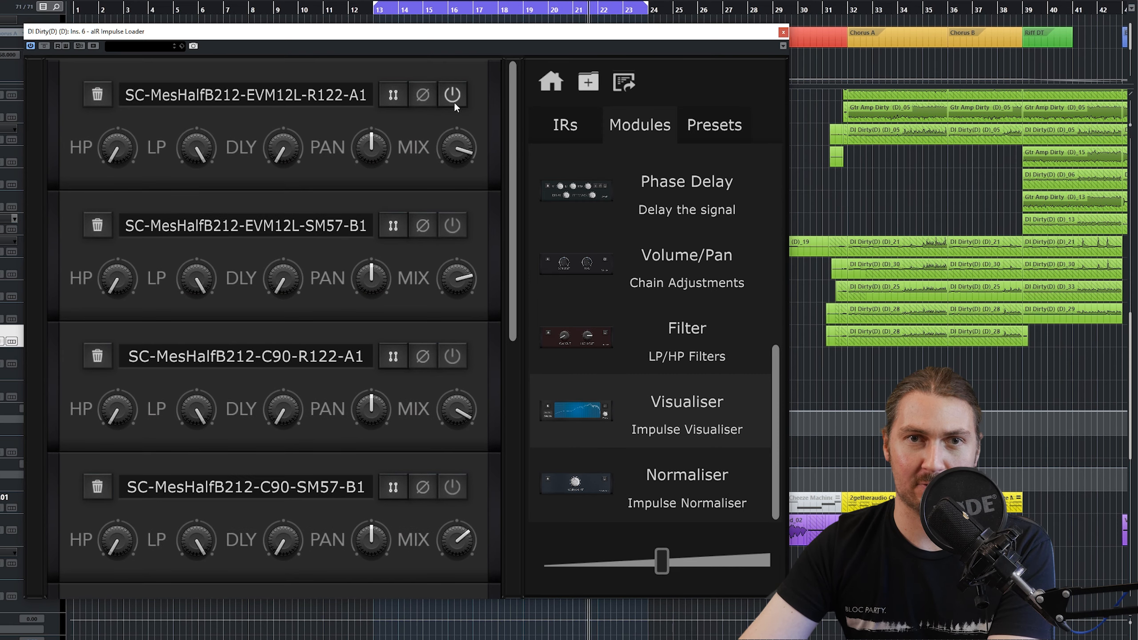
scroll(477, 241, "down", 10)
mouse_move(454, 224)
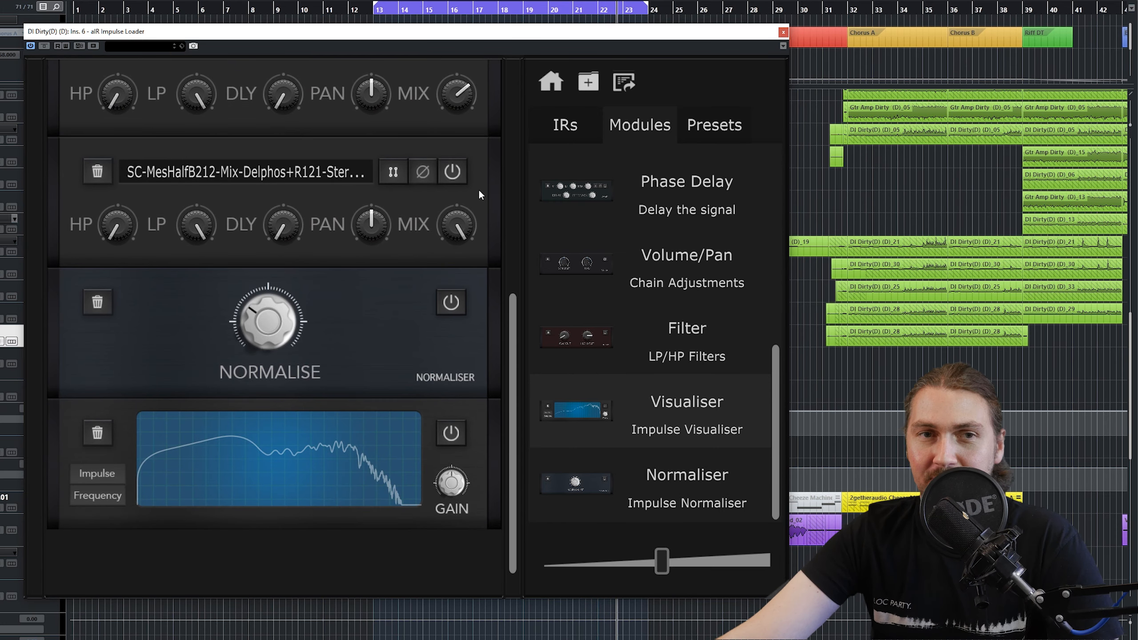
scroll(479, 201, "up", 5)
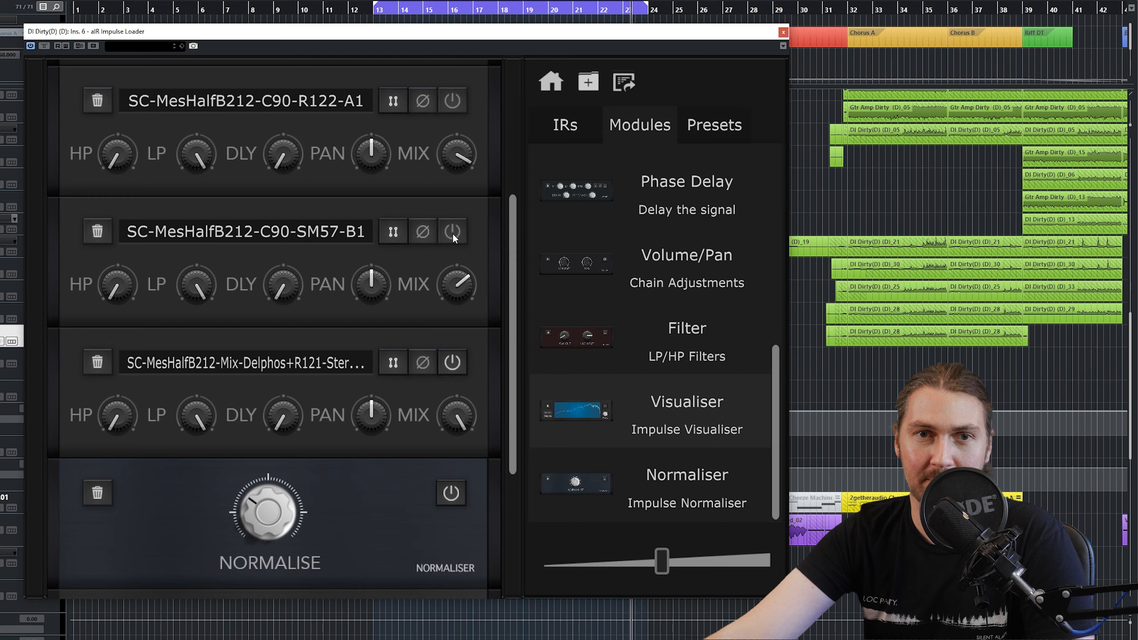
scroll(498, 191, "up", 3)
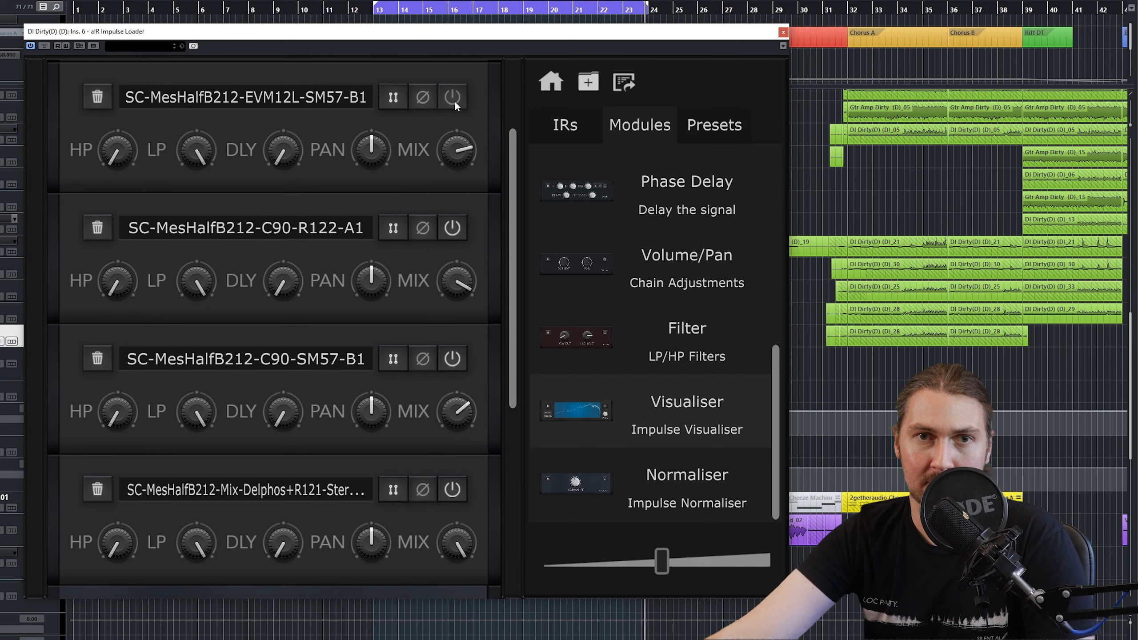
scroll(489, 163, "up", 3)
Step: Fine-tune the Mix to about 64% on C90-SM57-B1, 88% on C90-R122-A1 and 86% on EVM12L-R122-A1
scroll(482, 207, "down", 8)
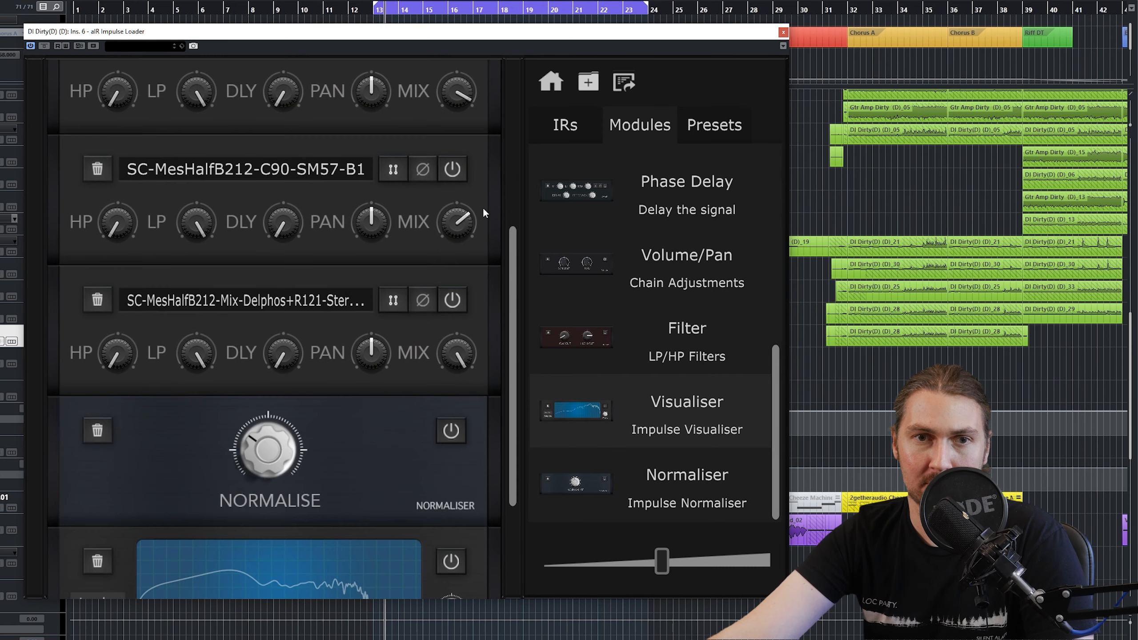
scroll(478, 220, "up", 3)
scroll(454, 212, "down", 2)
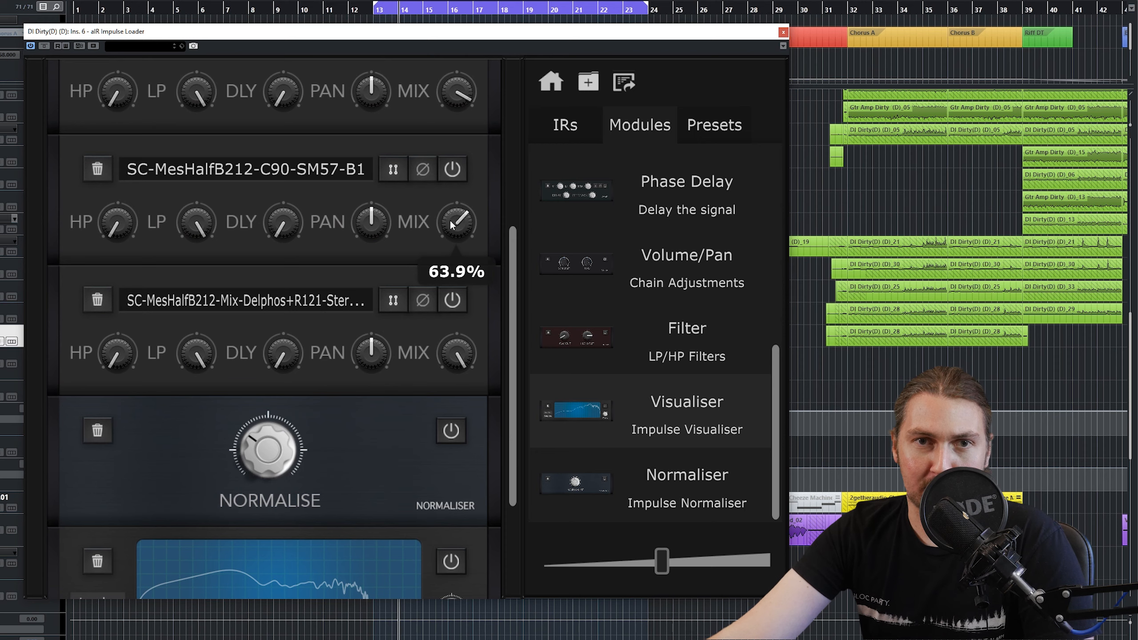
scroll(478, 193, "up", 3)
scroll(458, 159, "down", 4)
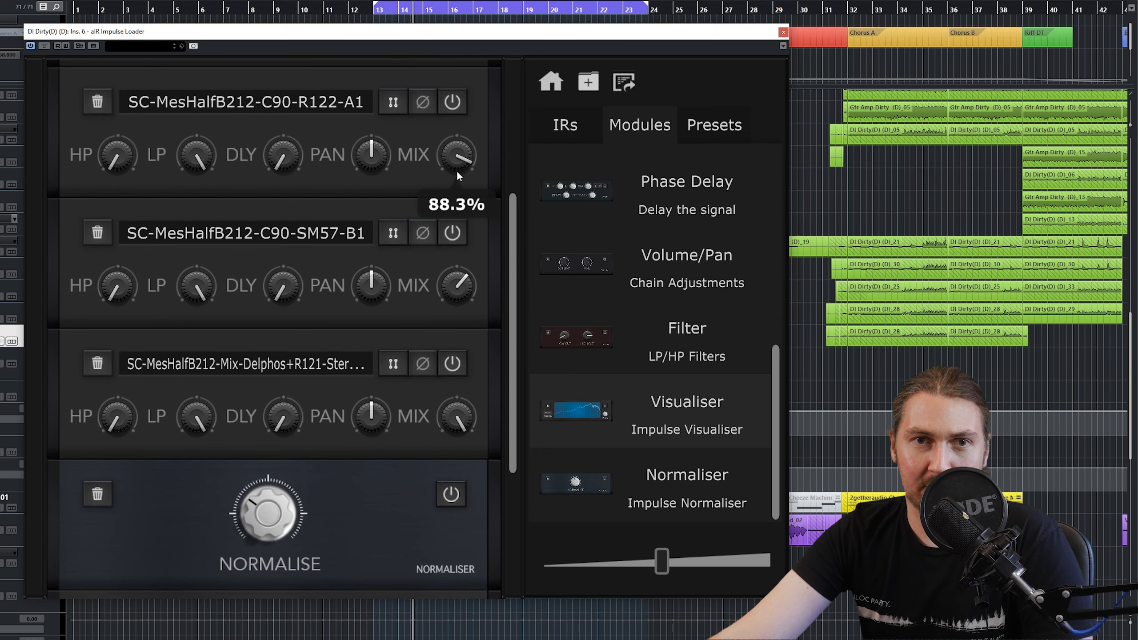
scroll(495, 166, "up", 3)
scroll(474, 225, "down", 2)
scroll(459, 87, "down", 1)
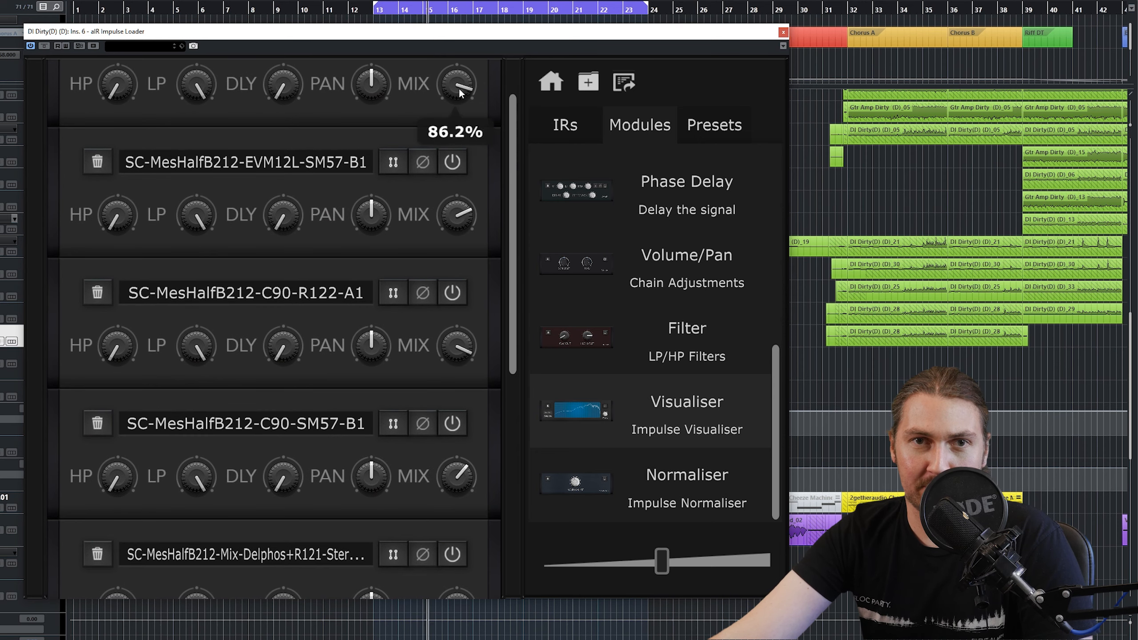
Step: Compare the blend with and without the room module, raise the Normaliser level slightly and set the room Mix to about 94%
scroll(501, 187, "down", 6)
scroll(501, 187, "down", 2)
left_click(460, 176)
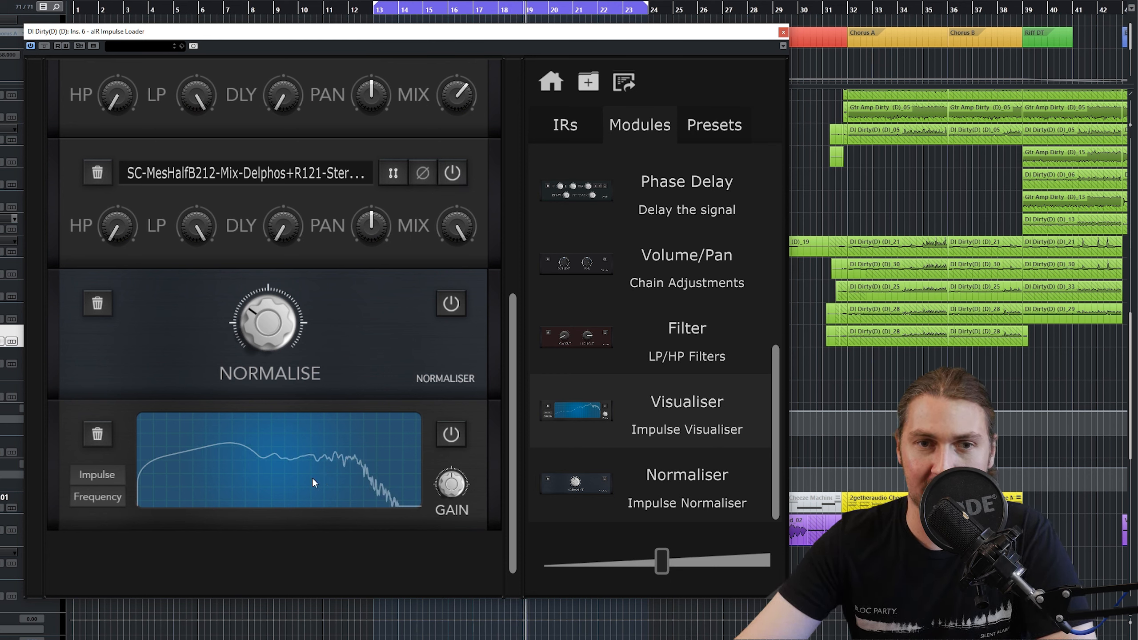
mouse_move(447, 230)
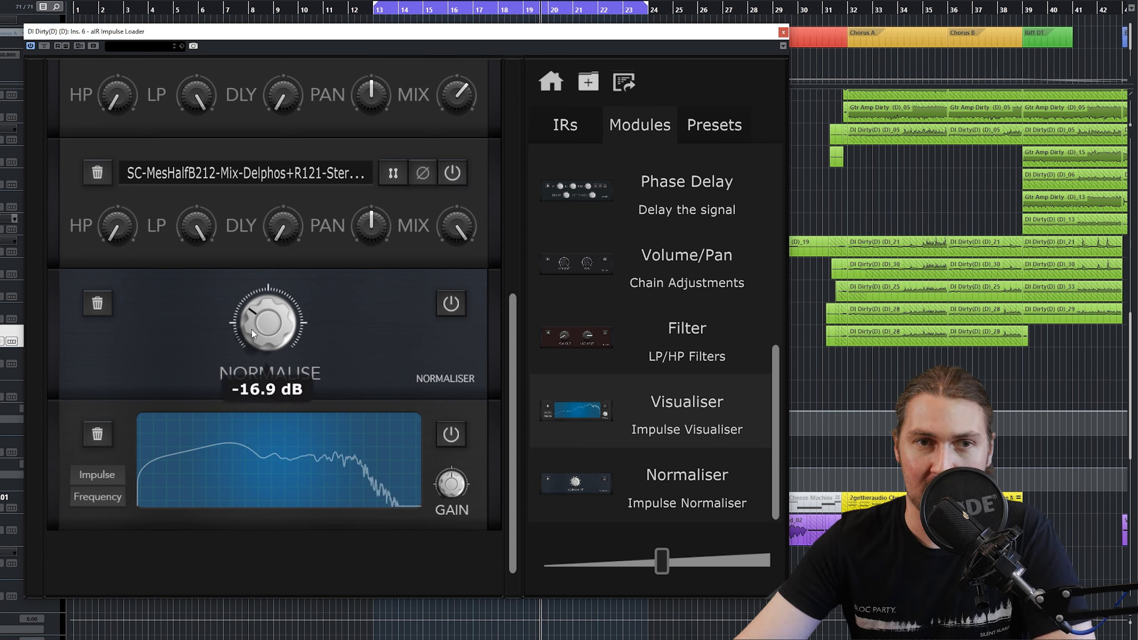
left_click_drag(252, 329, 254, 311)
mouse_move(456, 225)
left_click_drag(456, 225, 454, 234)
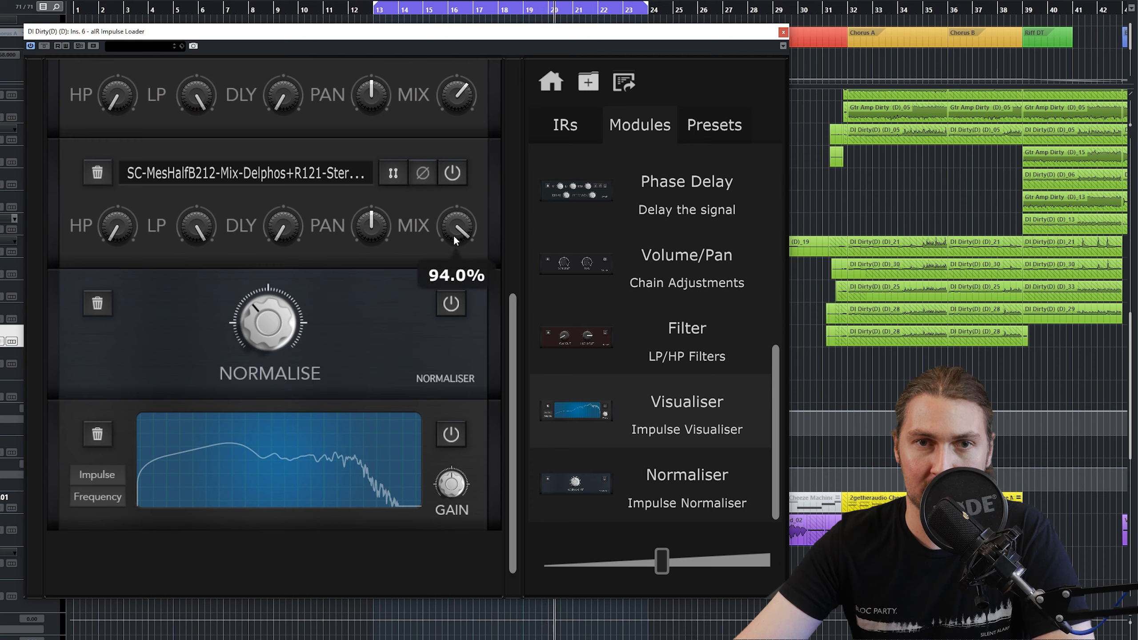
Step: Insert an EQ Band module between the room IR and the Normaliser, and adjust its frequency, Q and a gain boost
scroll(715, 441, "up", 5)
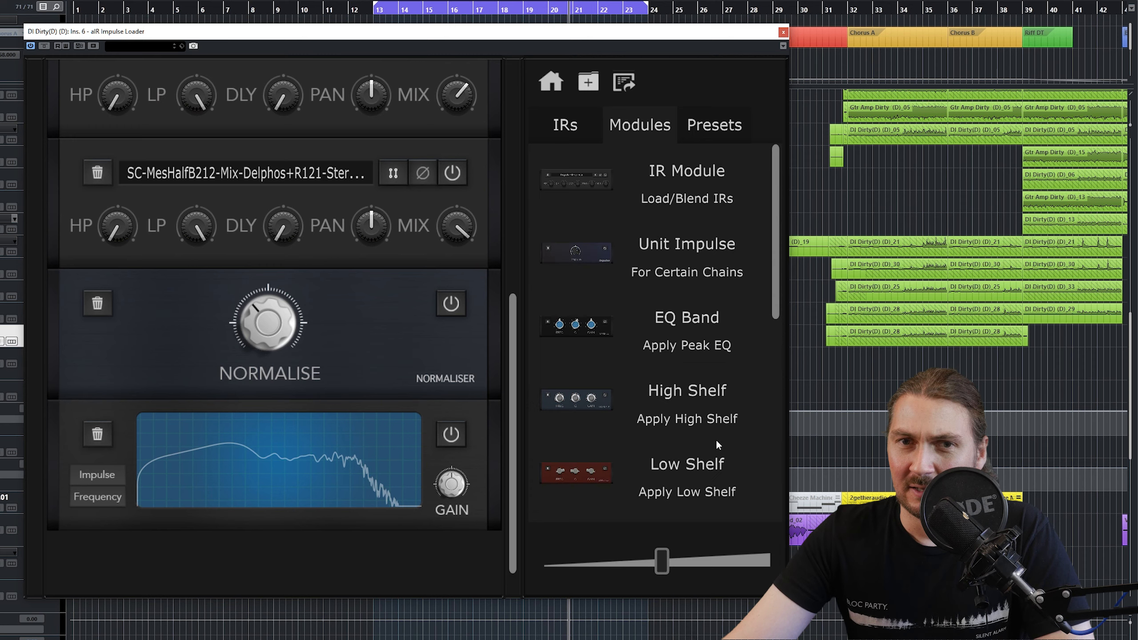
scroll(706, 334, "down", 3)
scroll(694, 309, "up", 3)
left_click_drag(671, 305, 265, 278)
left_click_drag(396, 334, 394, 271)
left_click_drag(268, 322, 268, 355)
mouse_move(164, 331)
left_mouse_down()
mouse_move(169, 305)
mouse_move(168, 315)
left_mouse_up()
left_click_drag(344, 316, 341, 324)
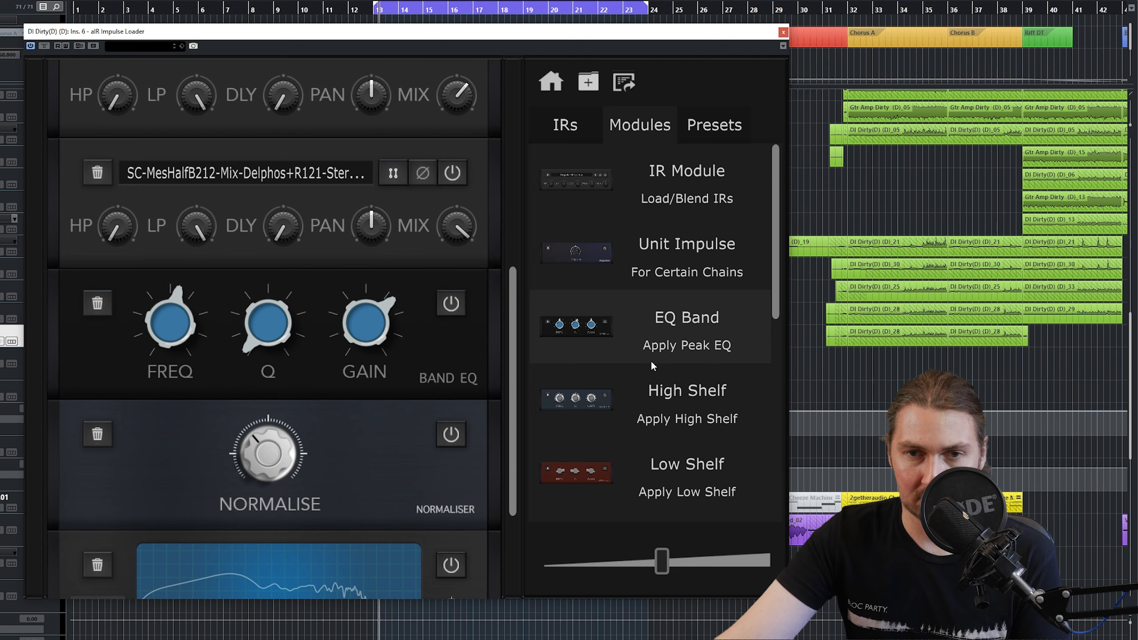
Step: Insert a Filter module between the Band EQ and the Normaliser, raising its low cut and lowering its high cut
scroll(651, 365, "down", 5)
scroll(696, 353, "up", 3)
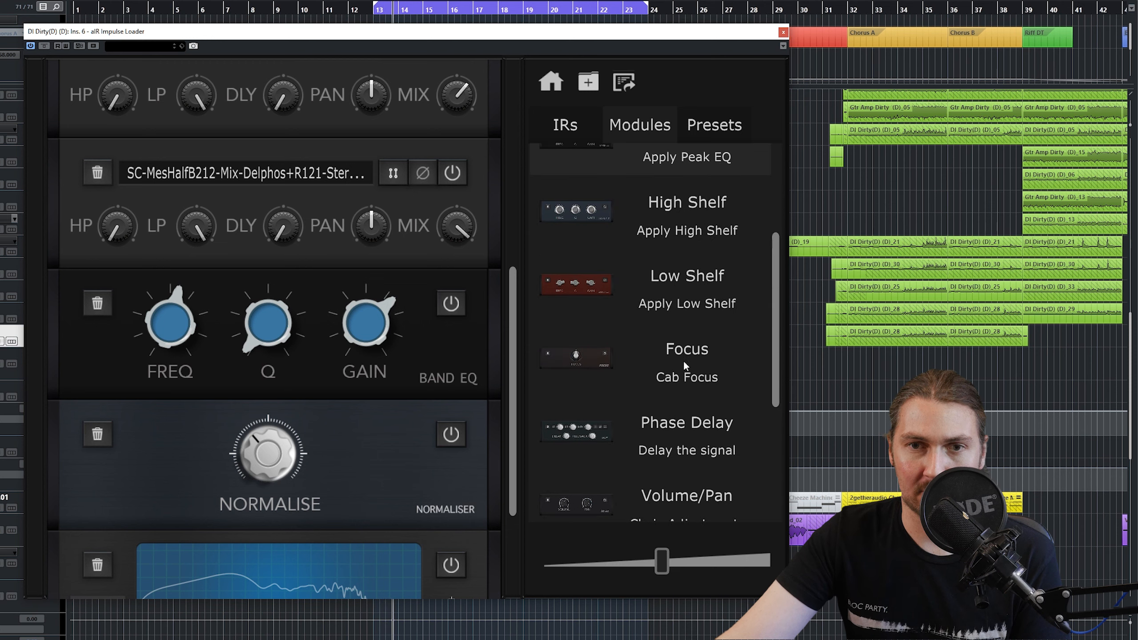
scroll(671, 430, "down", 3)
left_click_drag(689, 340, 421, 415)
left_click_drag(197, 450, 181, 358)
left_click_drag(354, 466, 332, 597)
scroll(404, 484, "down", 5)
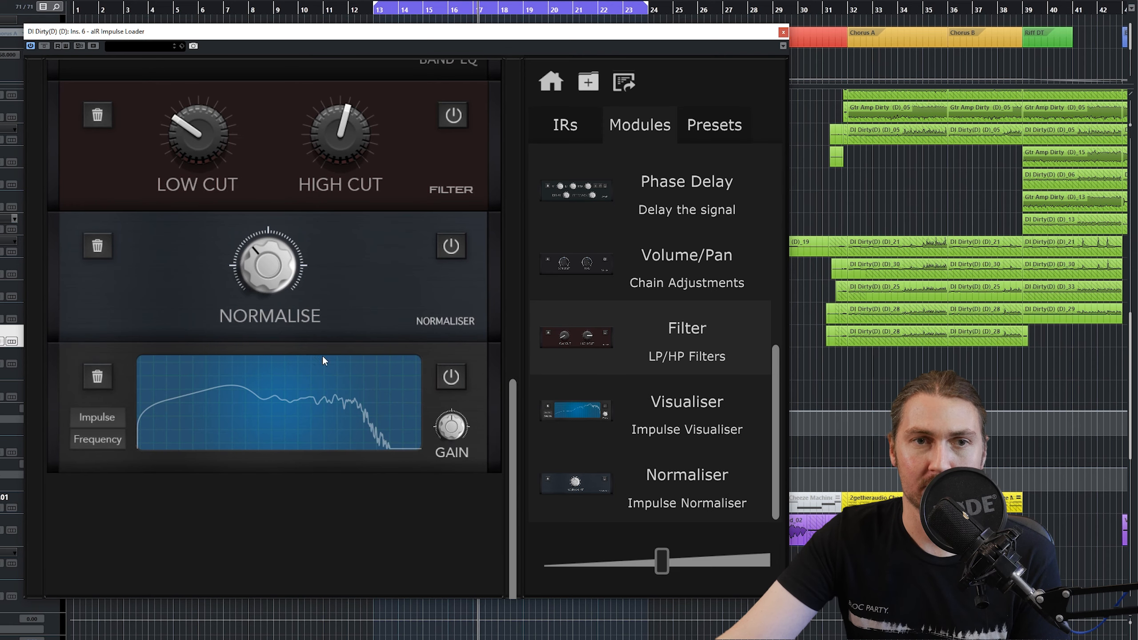
Step: Insert a High Shelf module between the Band EQ and the Filter, boosting its gain and lowering its Q
scroll(690, 426, "up", 3)
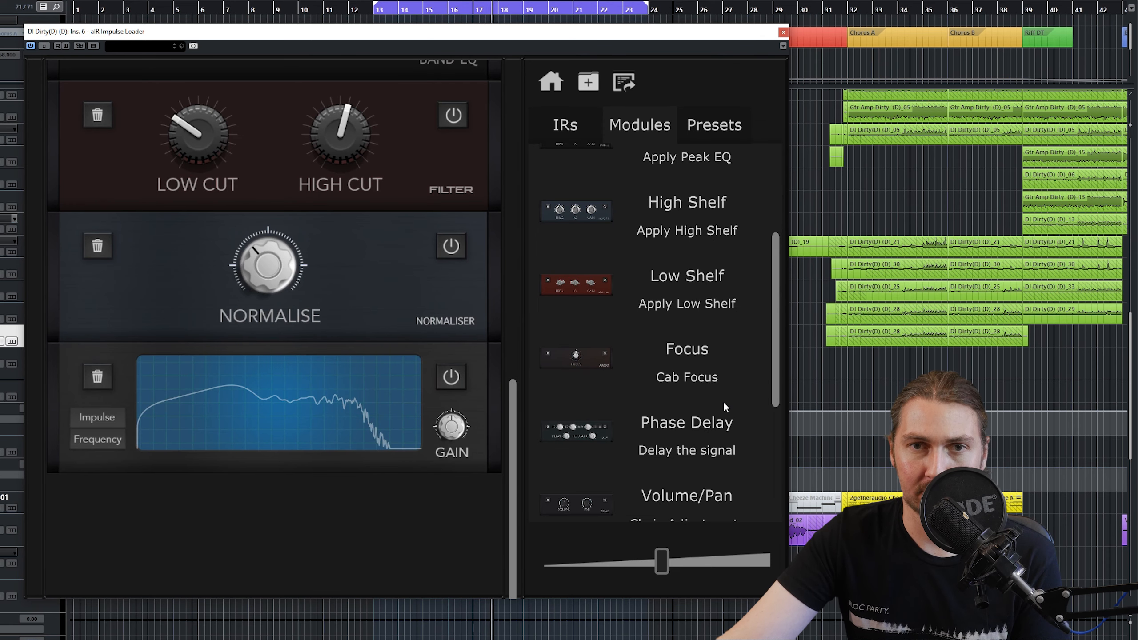
scroll(717, 291, "up", 3)
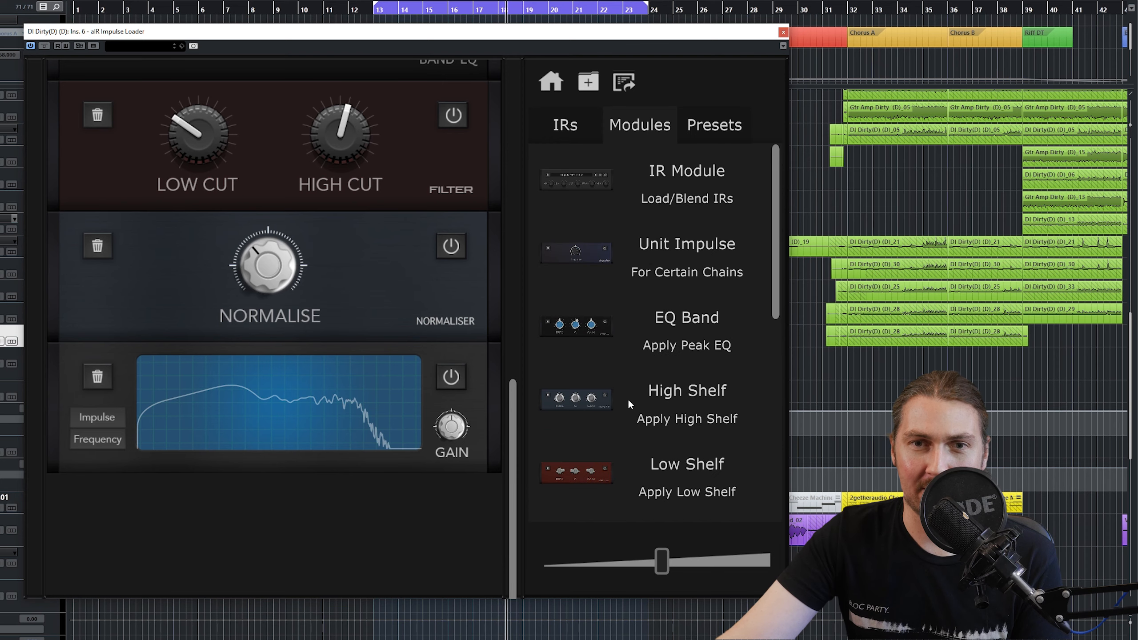
left_click_drag(684, 386, 283, 90)
left_click_drag(347, 274, 344, 273)
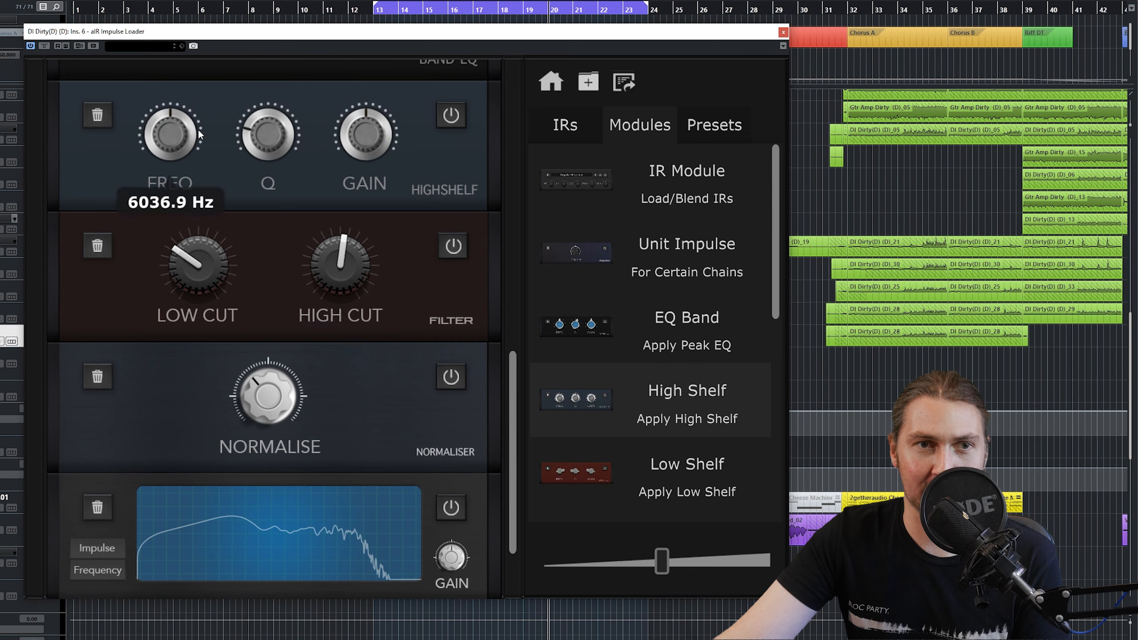
left_click_drag(352, 135, 362, 58)
left_click_drag(268, 135, 272, 269)
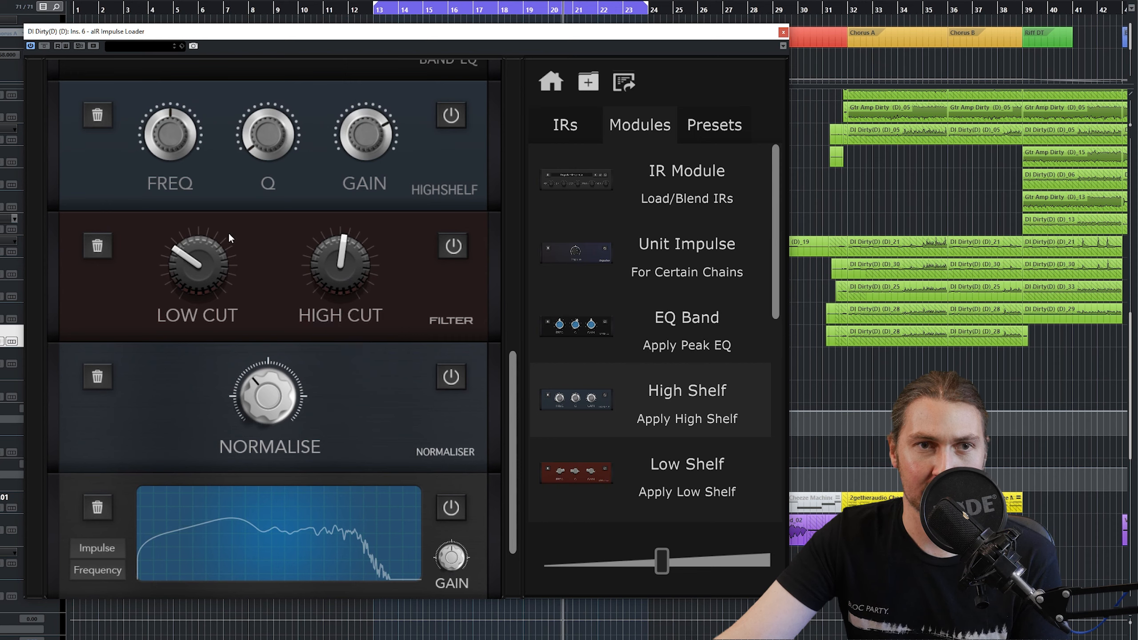
Step: Lower the High Shelf's frequency to about 4793 Hz, reduce its gain to a slight boost and raise its Q
mouse_move(163, 136)
left_click_drag(162, 136, 161, 158)
left_click_drag(365, 135, 403, 224)
left_click_drag(342, 387, 378, 206)
left_click_drag(265, 138, 263, 31)
left_click_drag(190, 130, 211, 113)
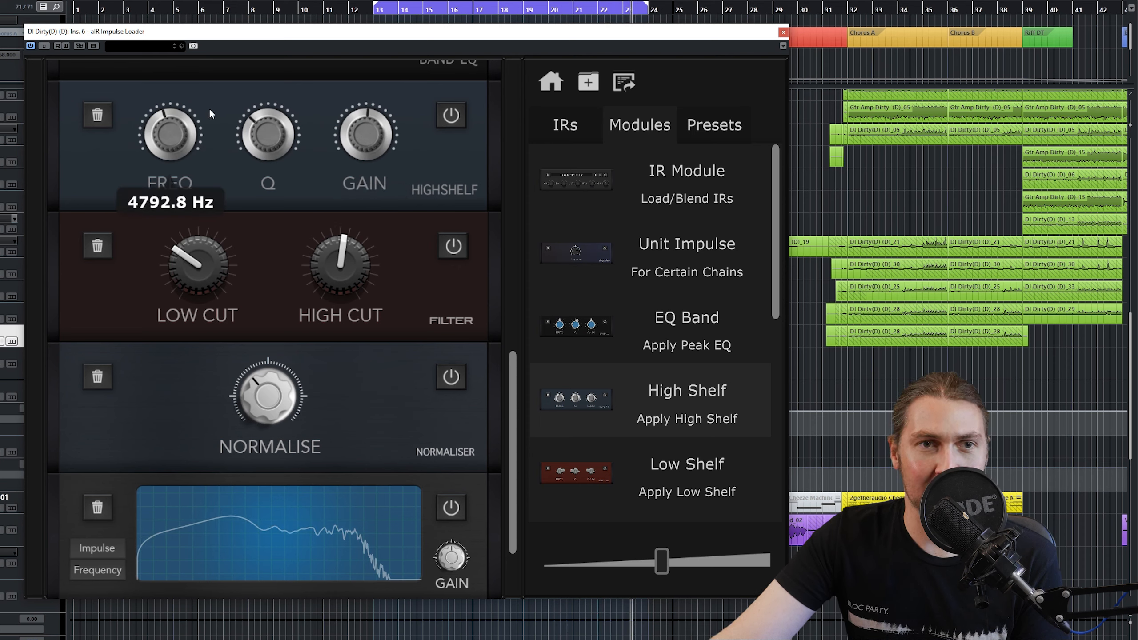
Step: Insert a Low Shelf module between the High Shelf and the Filter, and adjust its frequency, Q and gain
left_click_drag(651, 489, 376, 228)
left_click_drag(188, 278, 158, 240)
left_click_drag(268, 269, 272, 251)
left_click_drag(207, 426, 206, 414)
left_click_drag(165, 294, 160, 286)
left_click_drag(364, 268, 379, 108)
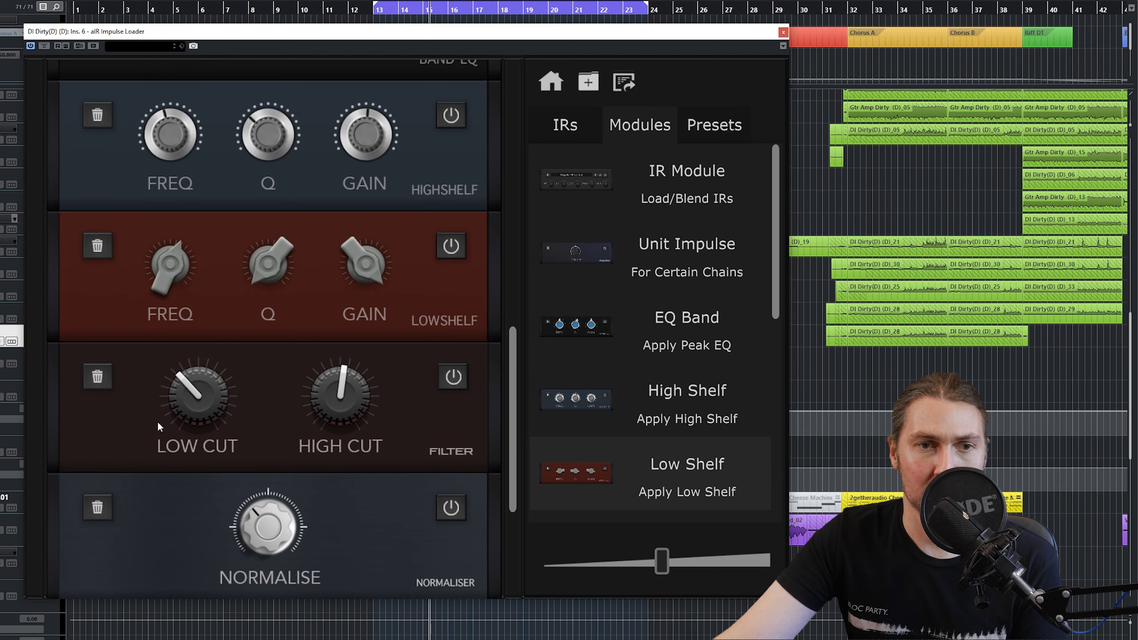
Step: Lower the Filter's low cut slightly and readjust the Low Shelf's gain
left_click_drag(181, 398, 179, 412)
left_click_drag(365, 269, 359, 373)
scroll(401, 419, "up", 5)
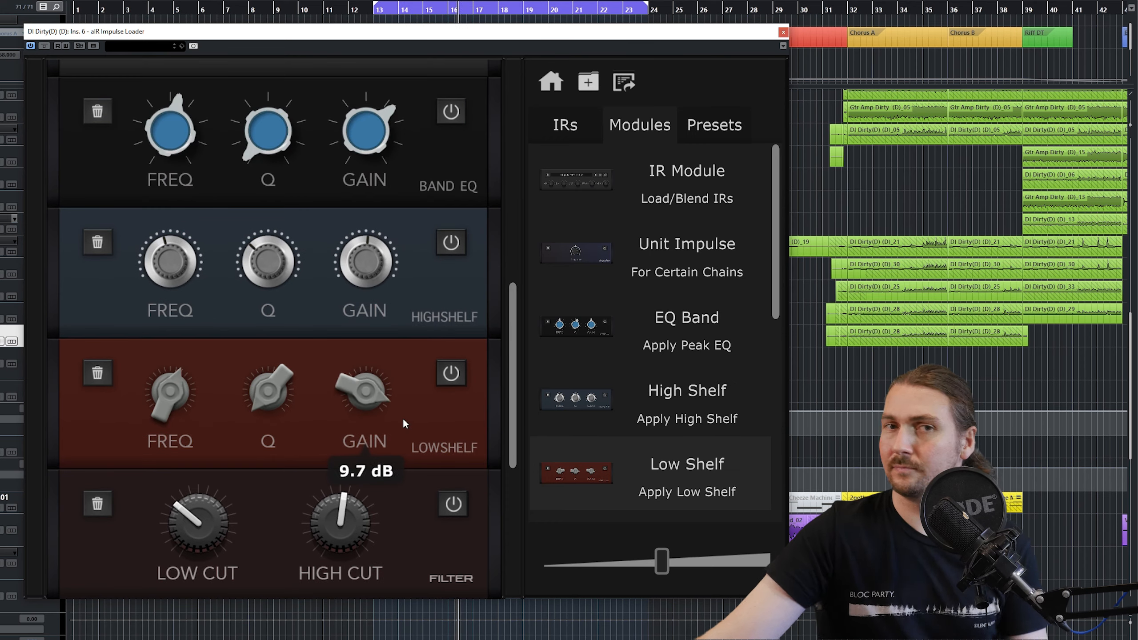
scroll(417, 478, "down", 5)
left_click_drag(358, 401, 356, 415)
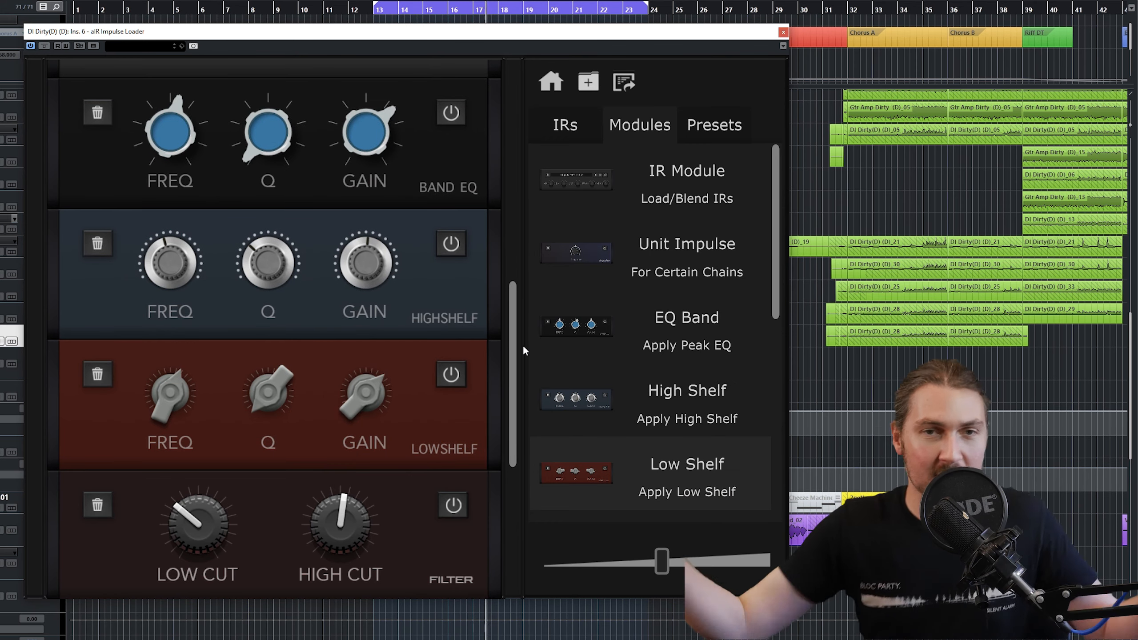
Step: Save the finished chain as a preset named IR 2
left_click_drag(511, 391, 513, 162)
mouse_move(451, 143)
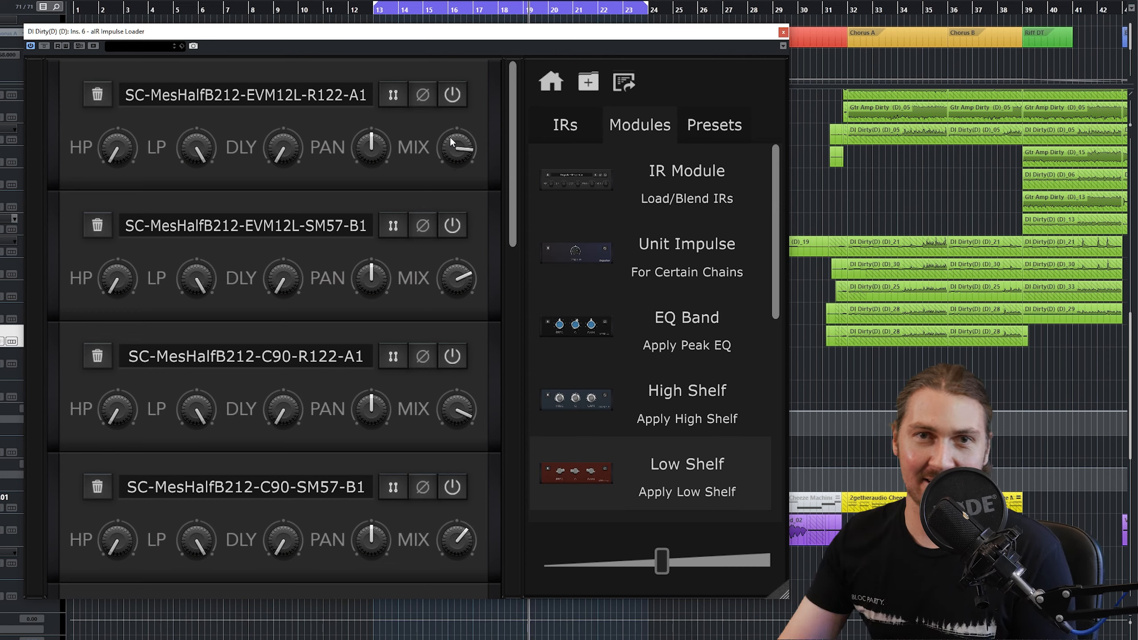
left_click(714, 124)
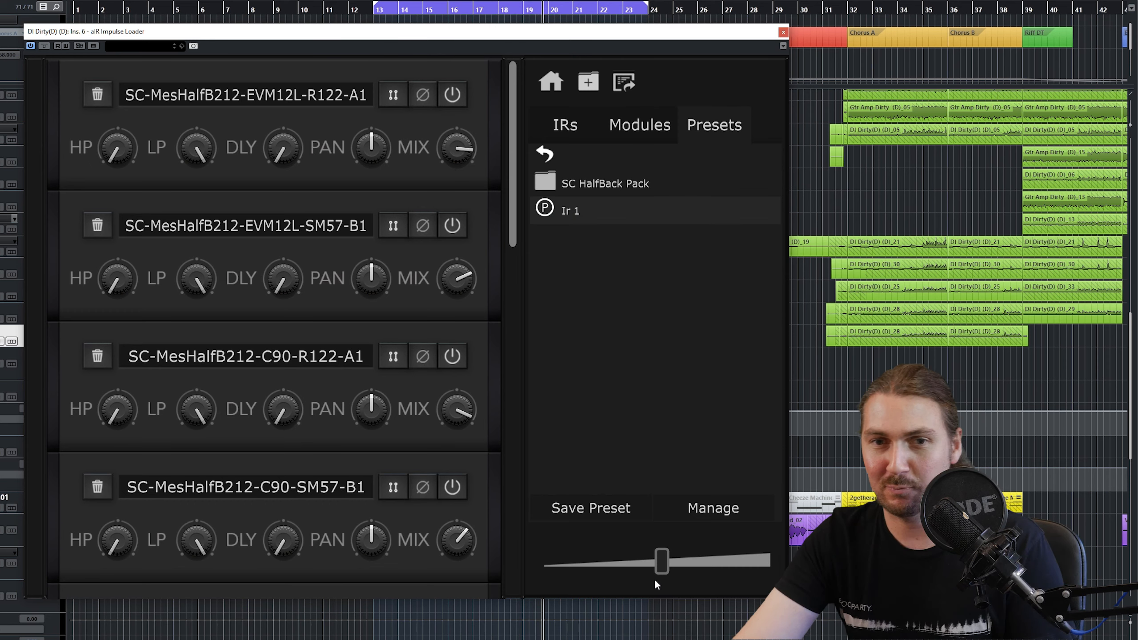
left_click(624, 517)
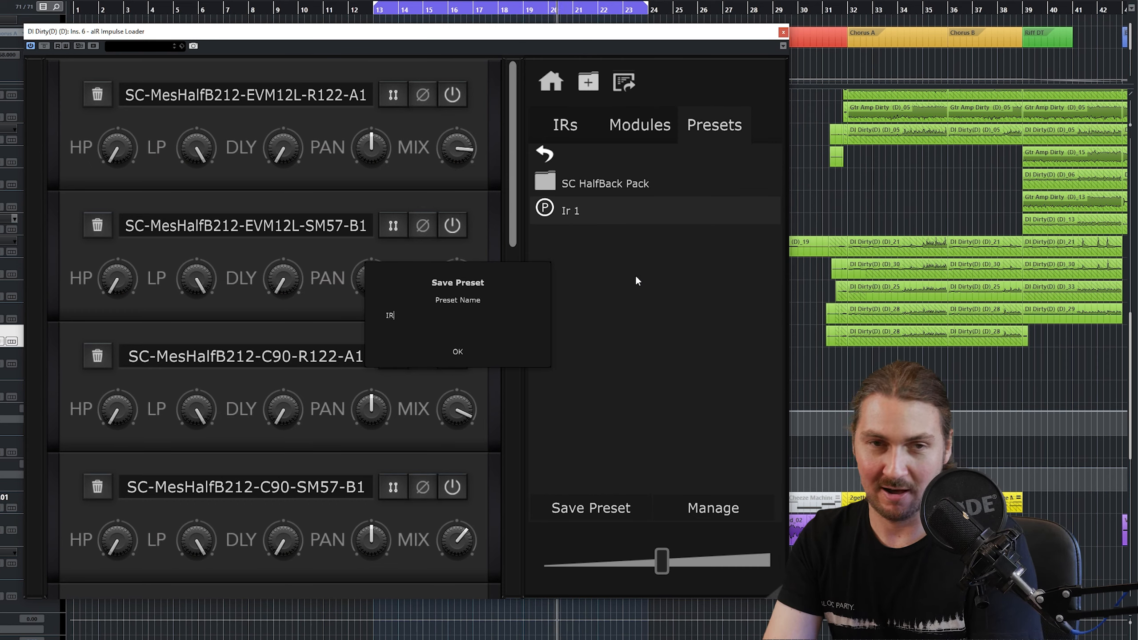
left_click(457, 352)
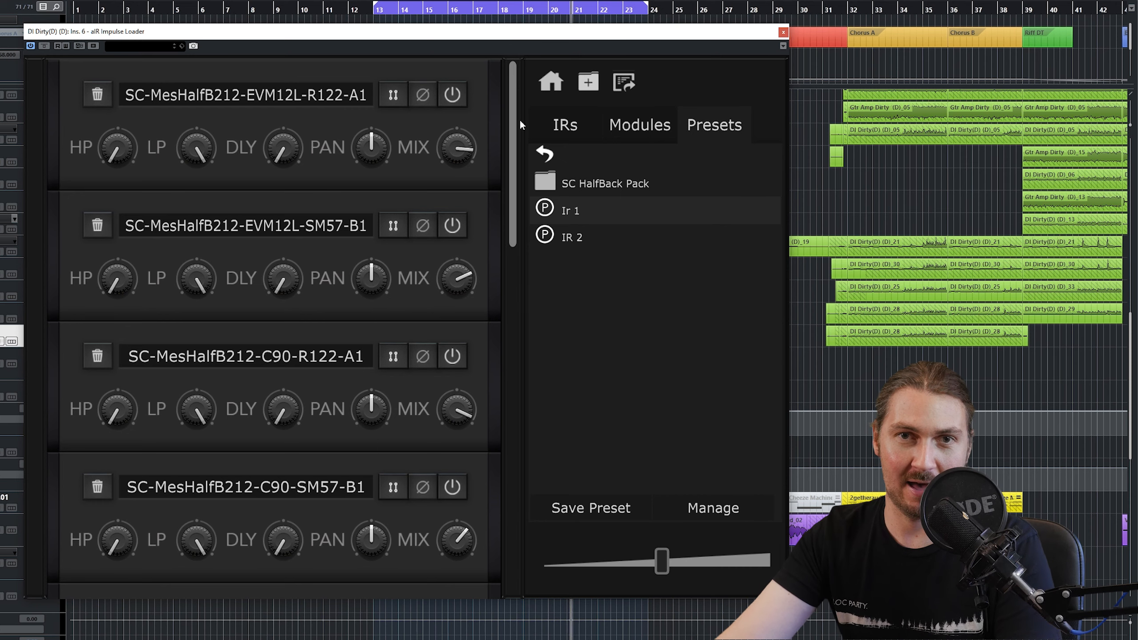
Step: Export the blend as a WAV impulse response named Air Impulse IR 2 in the React IR Exports folder
left_click(629, 86)
left_click(359, 299)
left_click(356, 322)
left_click(351, 335)
left_click(354, 368)
left_click(378, 387)
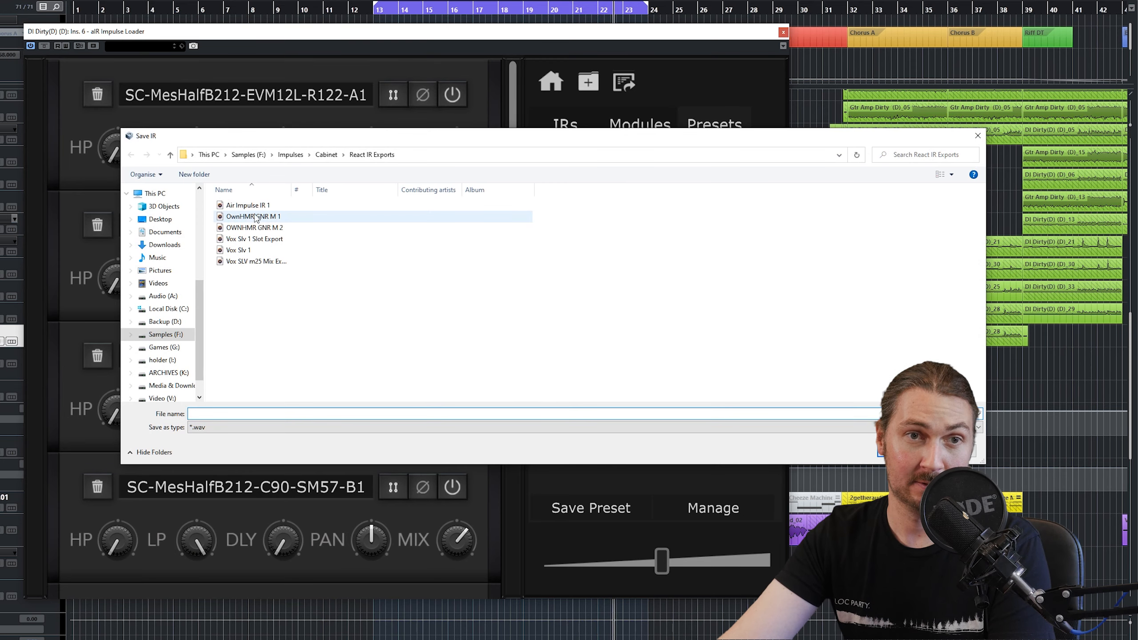
left_click(281, 207)
left_click(250, 411)
left_click(250, 413)
key("BackSpace")
type("2")
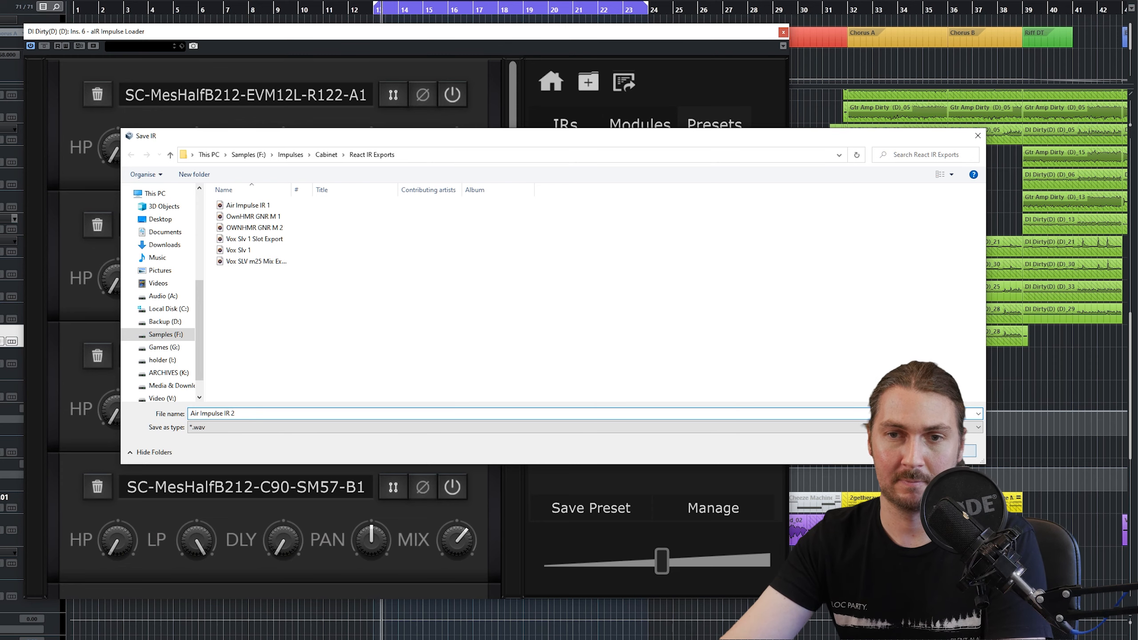
key("Return")
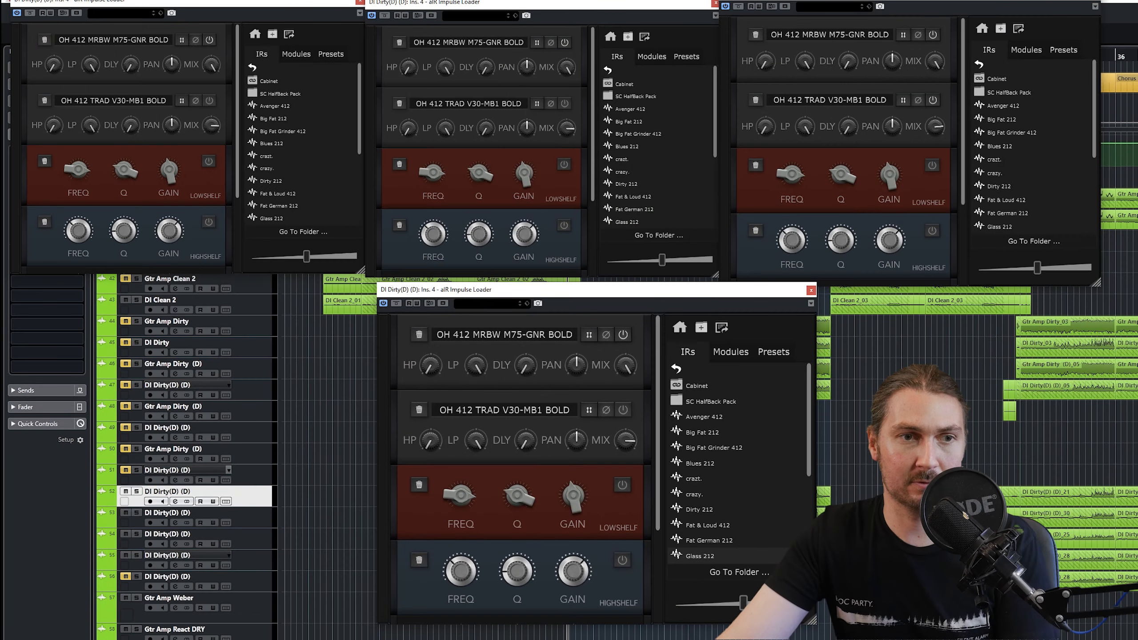
Step: Solo the Rythmn Guitars track alongside the four DI Dirty tracks, and select the fourth of them
scroll(139, 559, "down", 3)
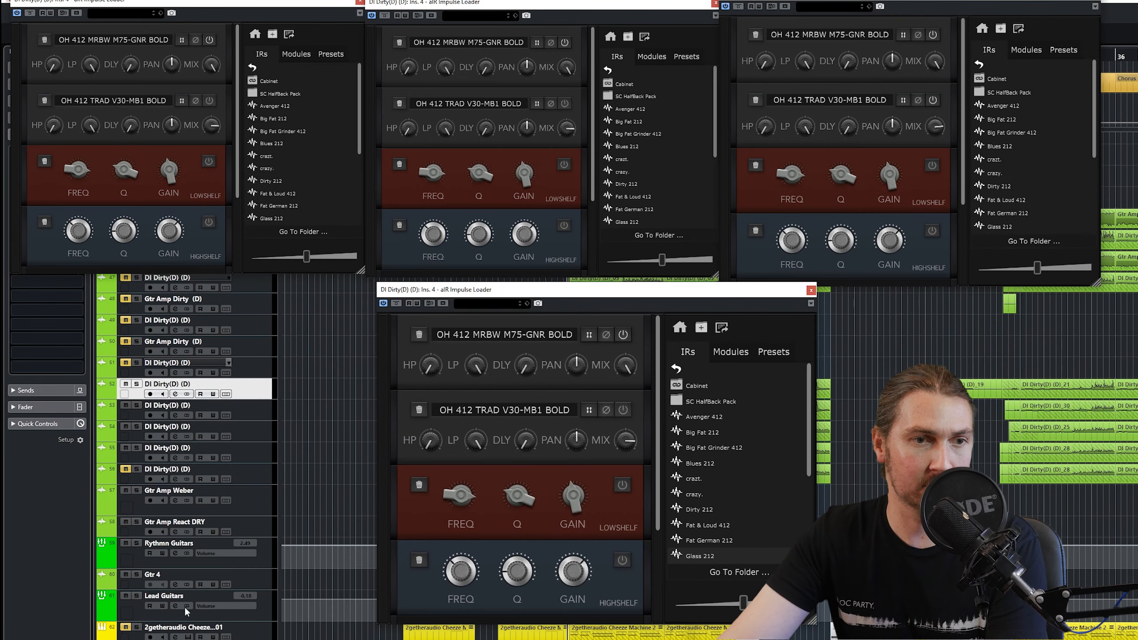
left_click(136, 542)
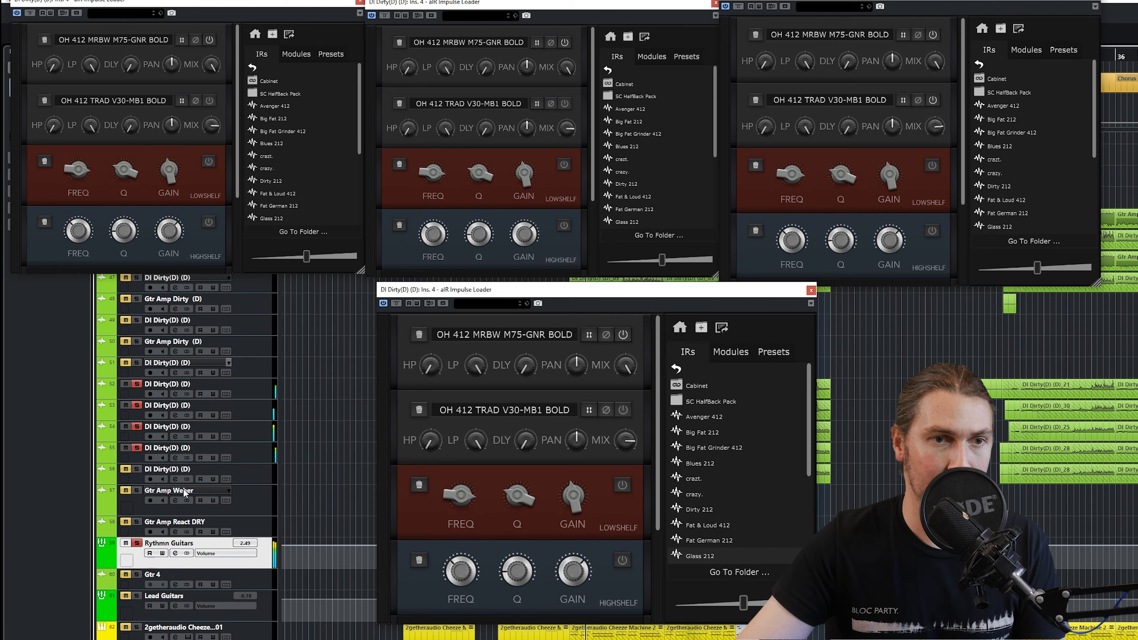
left_click(188, 448)
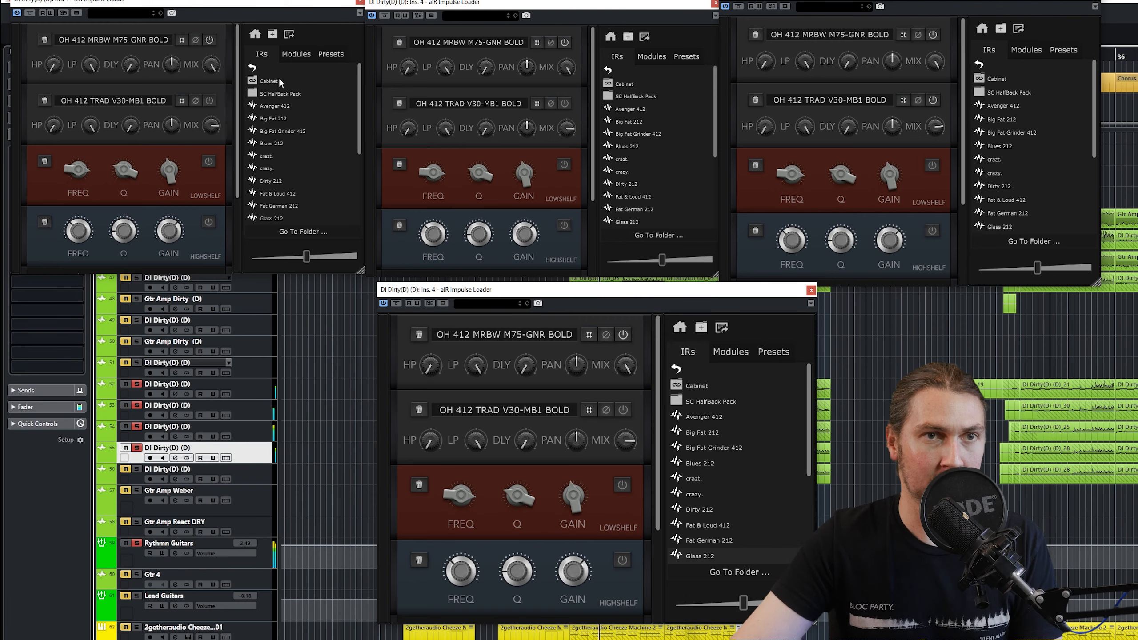
Step: In the first loader, adjust the Low Shelf gain and raise the Mix of OH 412 TRAD V30-MB1 BOLD
mouse_move(184, 190)
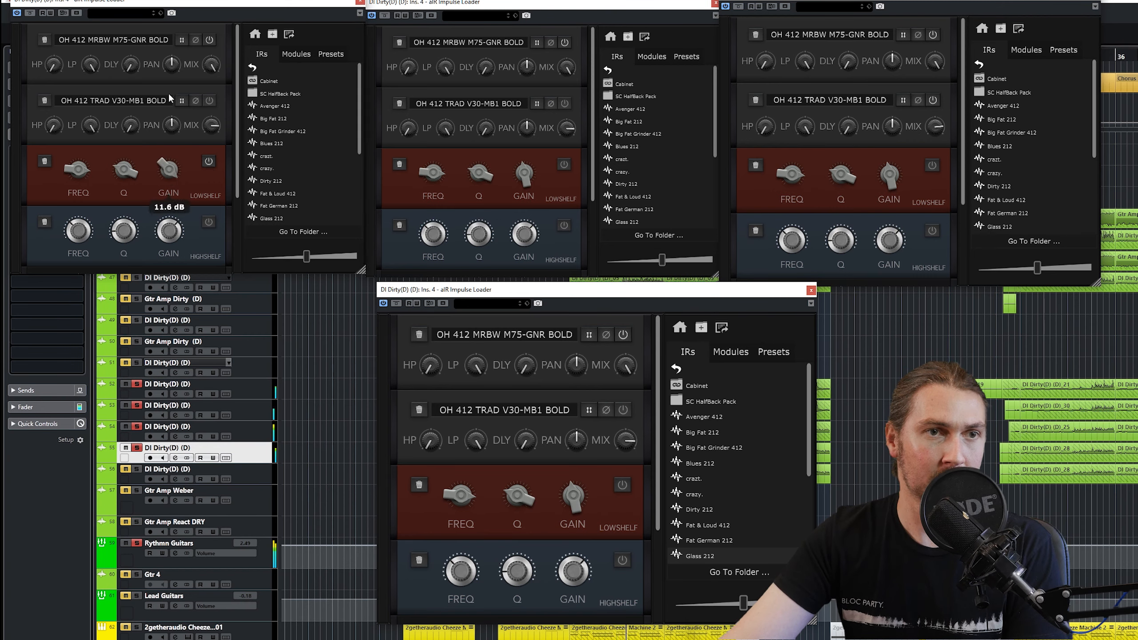
left_click_drag(172, 43, 174, 175)
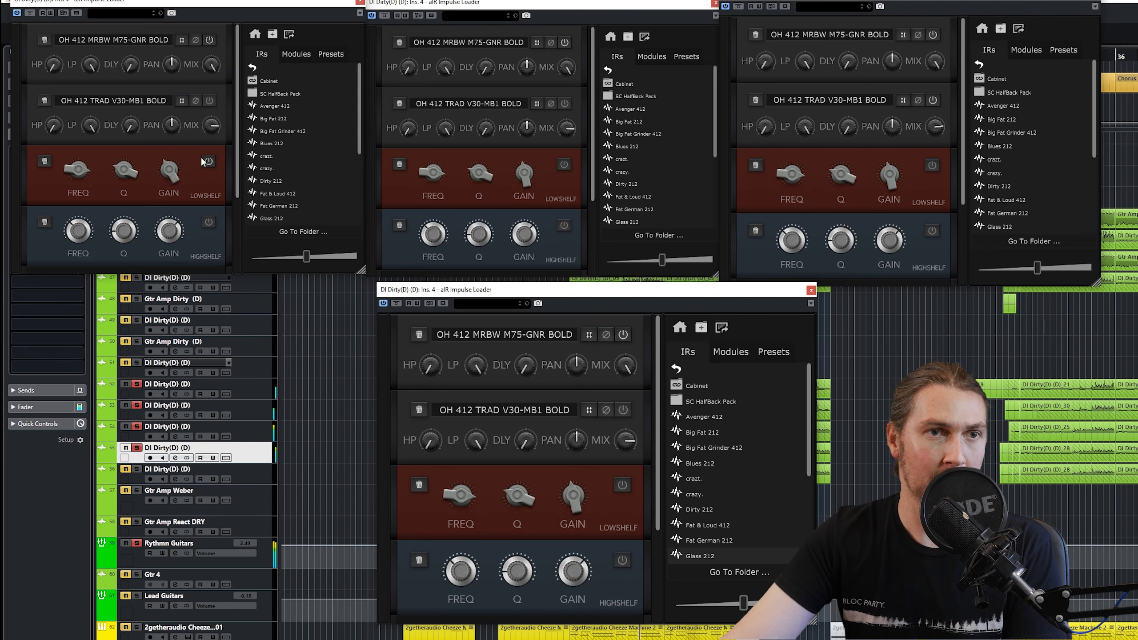
mouse_move(214, 129)
left_click_drag(213, 129, 217, 72)
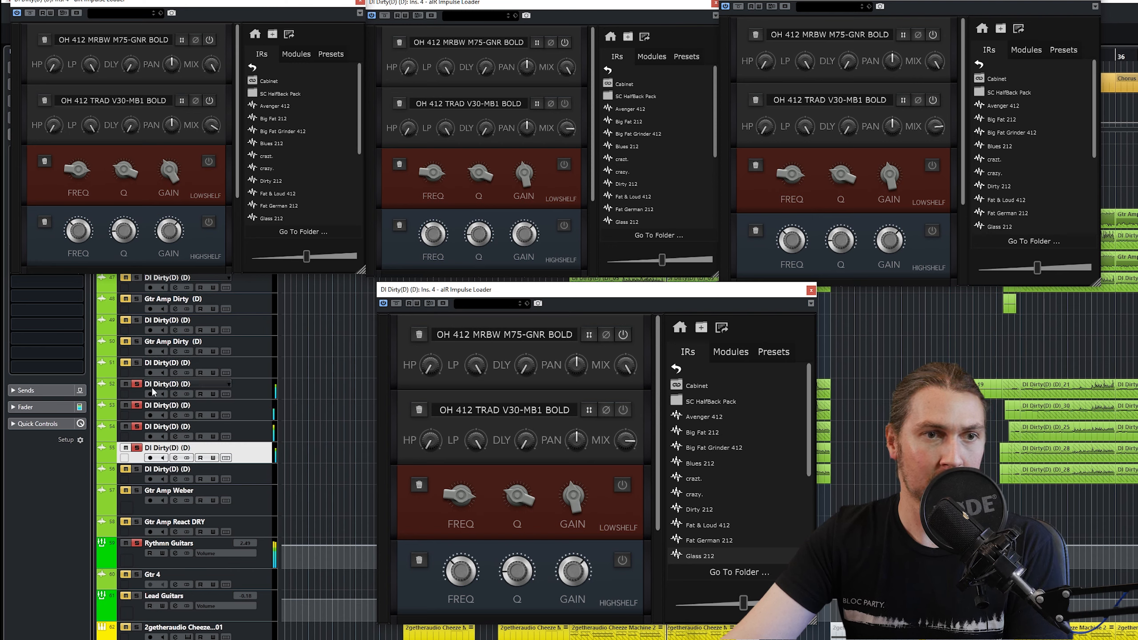
Step: Leave only the first of the four DI Dirty tracks soloed, and compare its loader bypassed and active
left_click(137, 427)
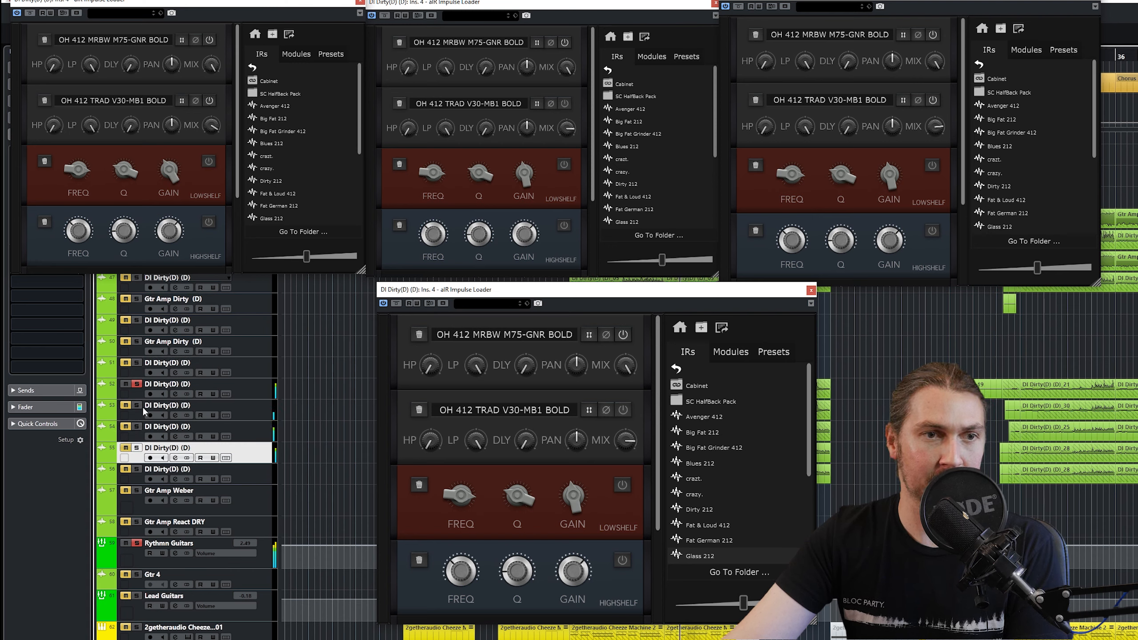
left_click(149, 389)
left_click(30, 13)
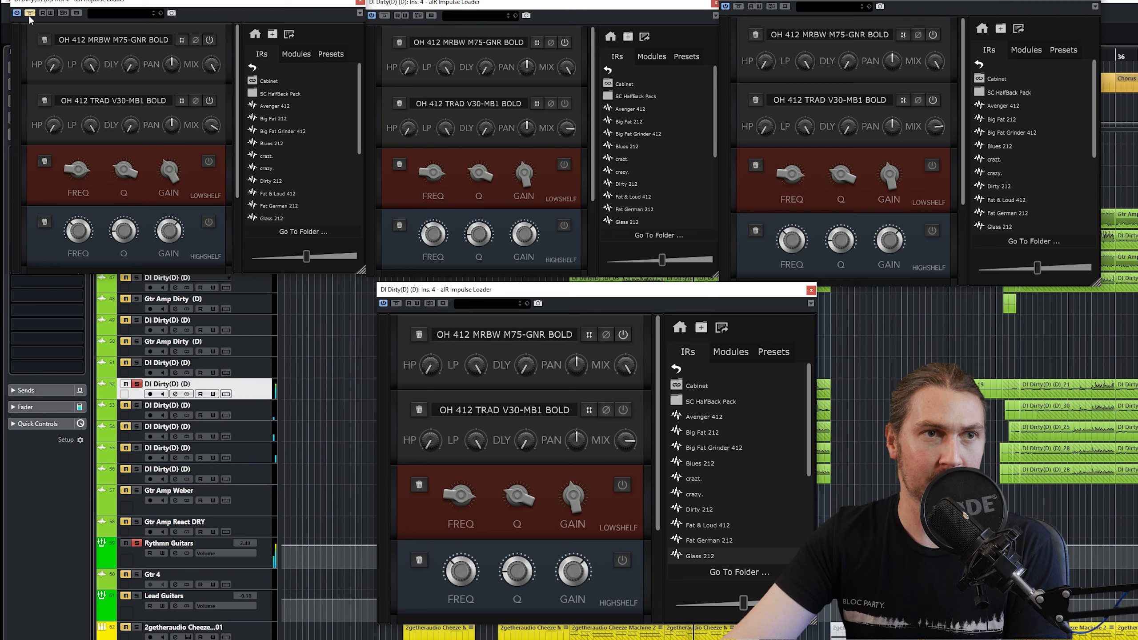
left_click(29, 14)
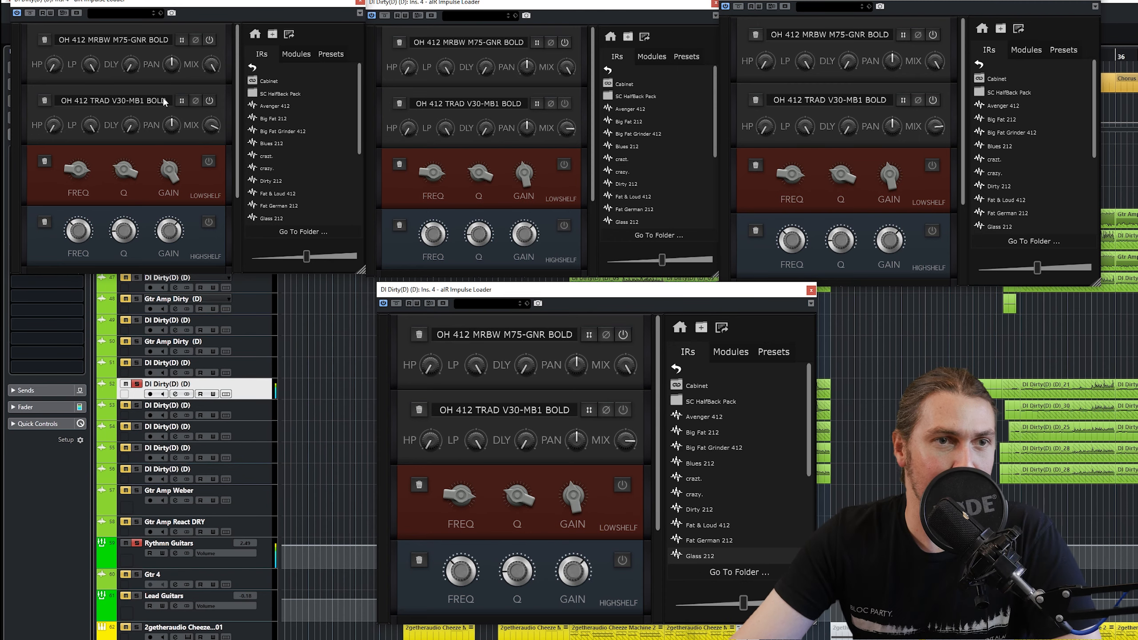
Step: Lower the Band EQ's frequency and gain in the first loader
mouse_move(187, 229)
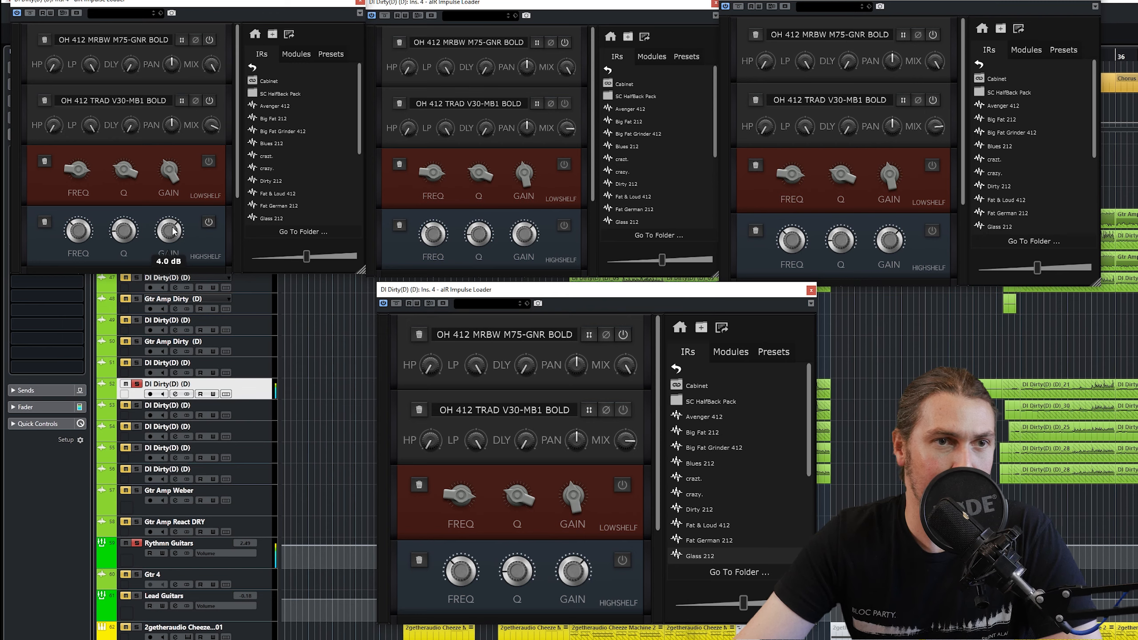
scroll(211, 220, "down", 3)
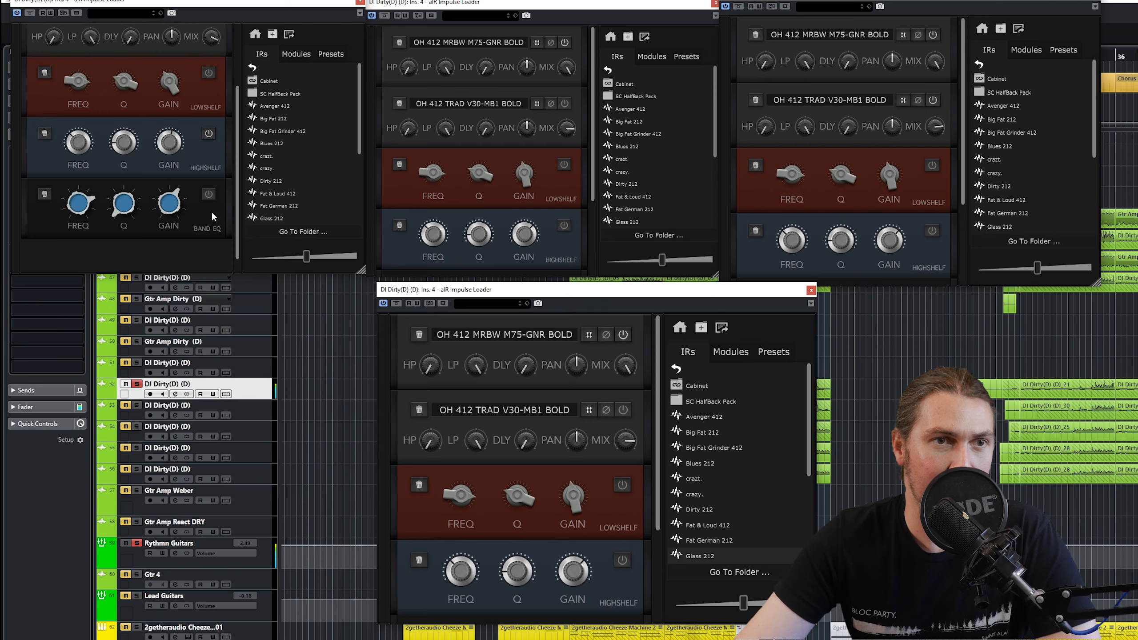
mouse_move(82, 204)
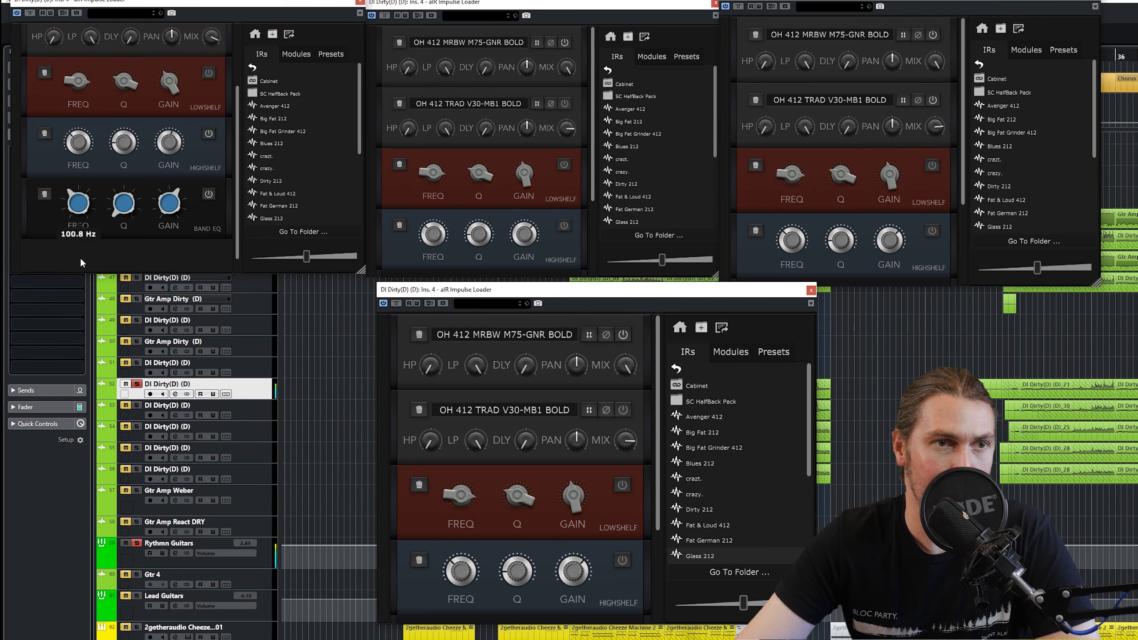
left_click_drag(84, 243, 82, 257)
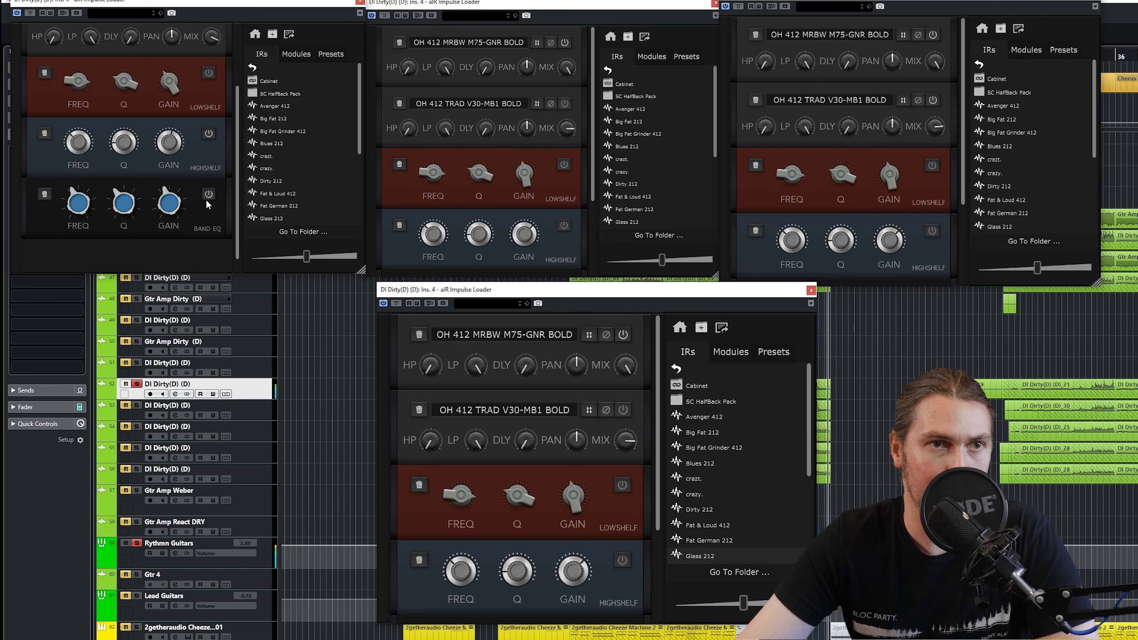
scroll(209, 201, "up", 1)
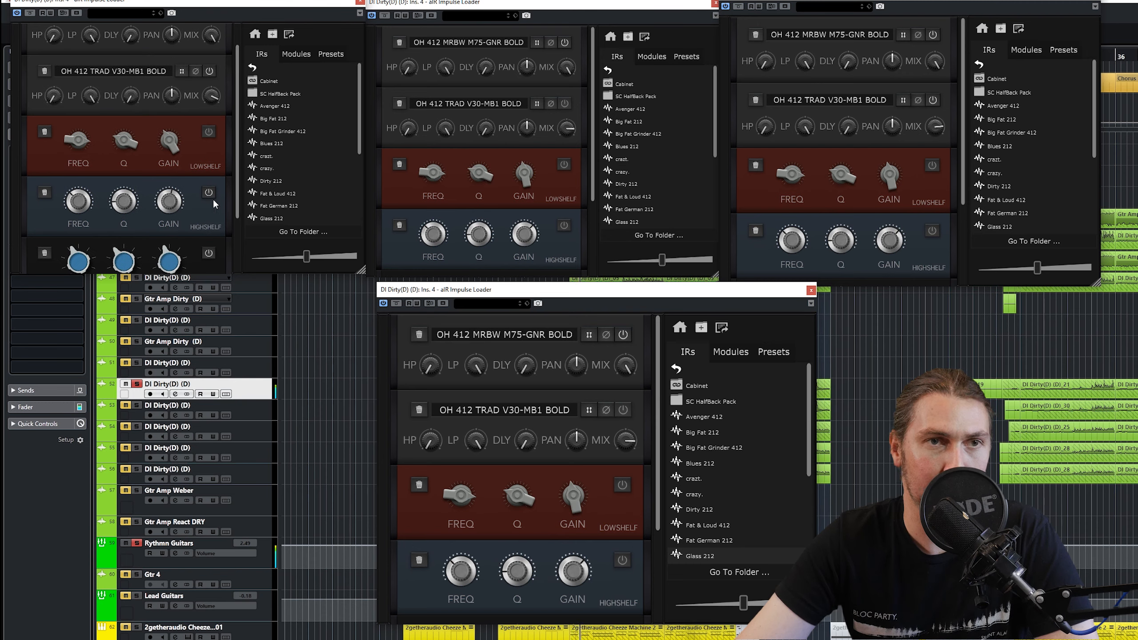
Step: Solo the second of the four DI Dirty tracks and load Avenger 412 into its loader's first IR slot
left_click(137, 406)
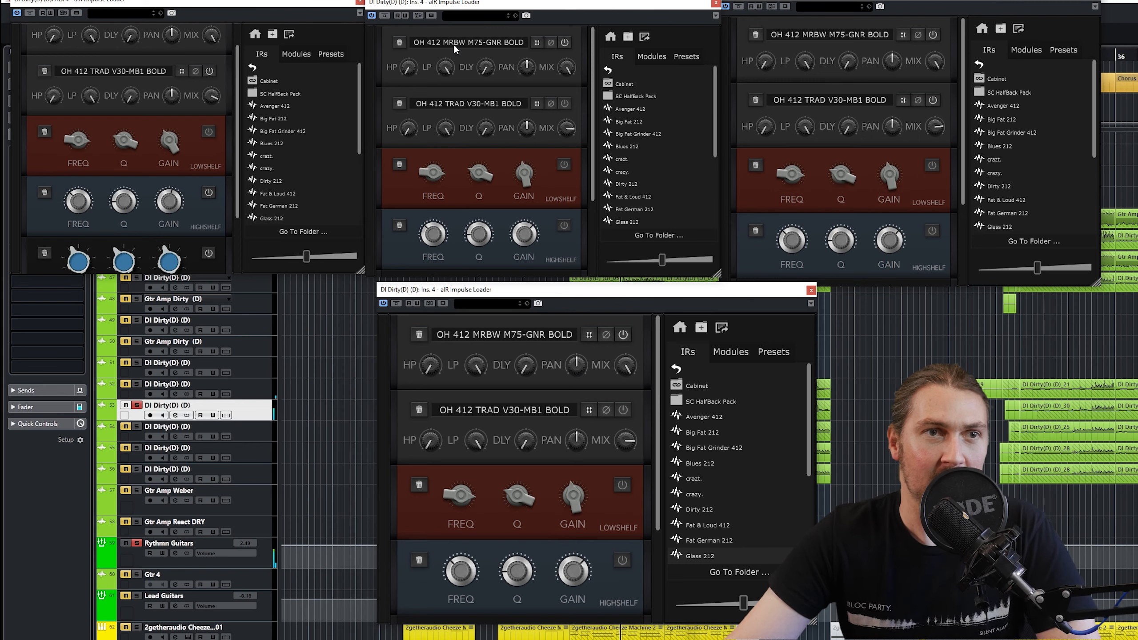
scroll(195, 149, "up", 1)
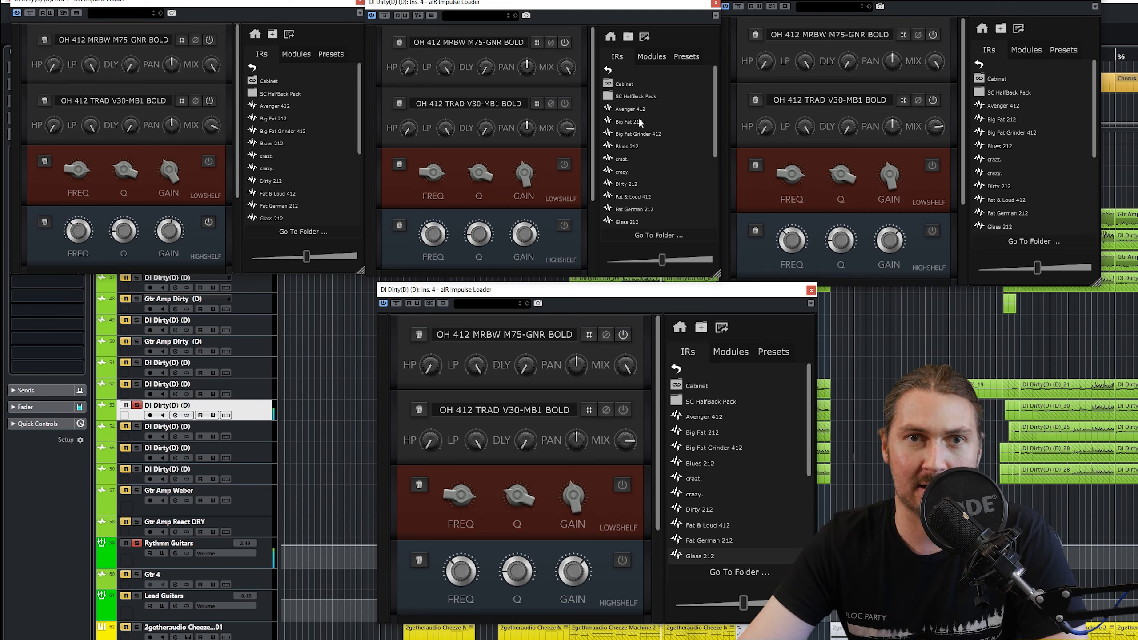
left_click_drag(634, 112, 469, 52)
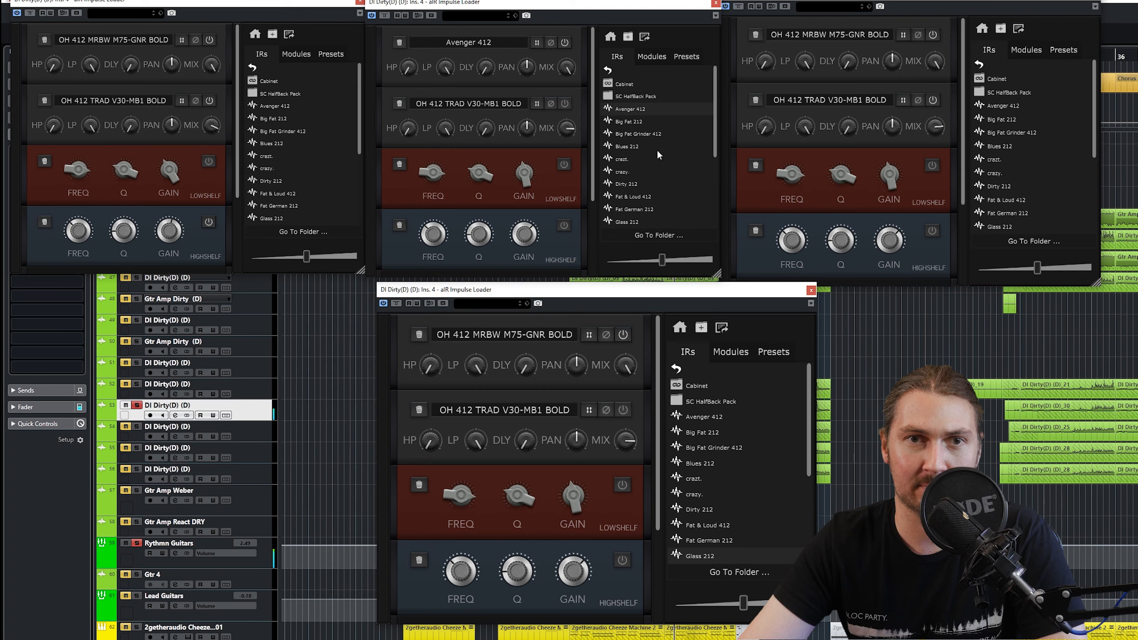
Step: Load The Modern 412 into the second loader's second slot, lower its LP and rebalance both IRs' Mix levels
scroll(667, 161, "down", 3)
scroll(677, 195, "down", 3)
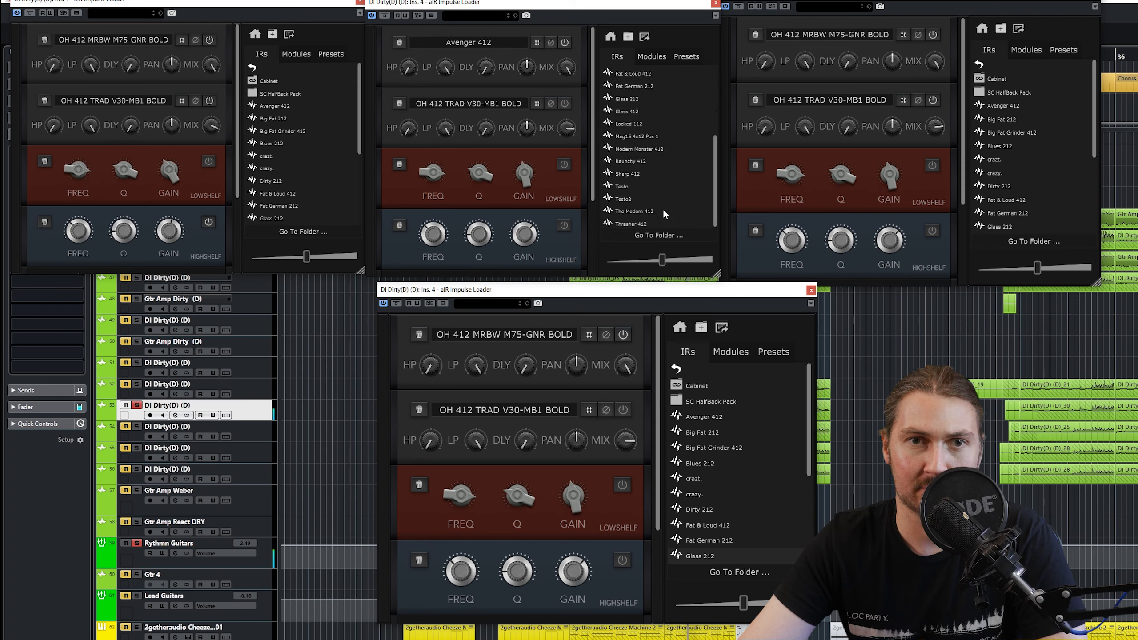
left_click_drag(640, 211, 493, 104)
mouse_move(566, 126)
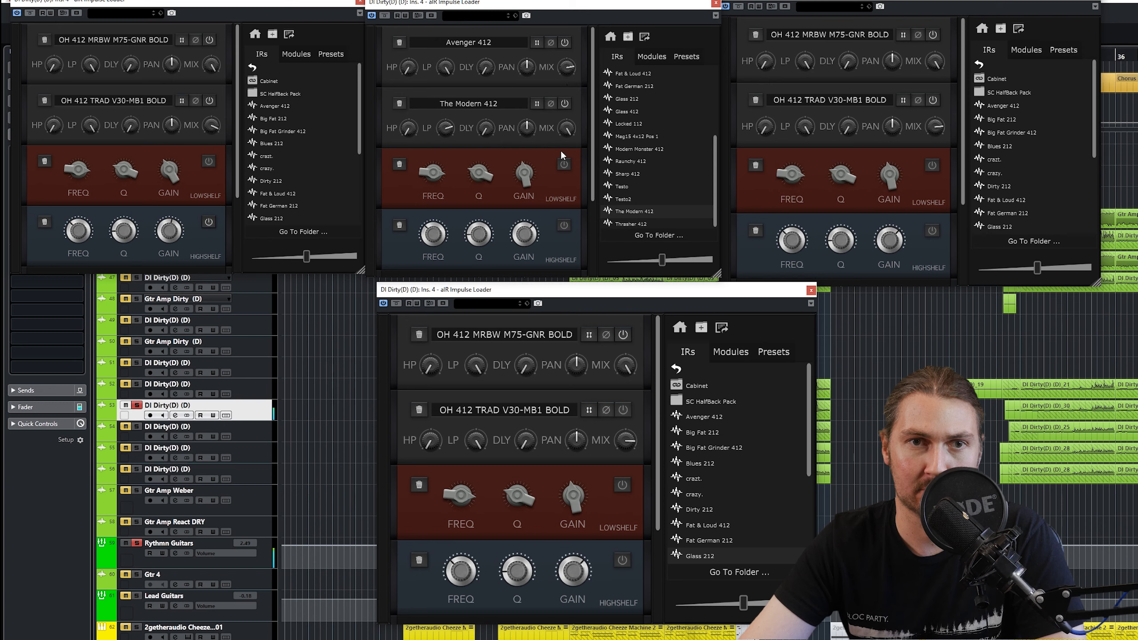
scroll(560, 149, "down", 1)
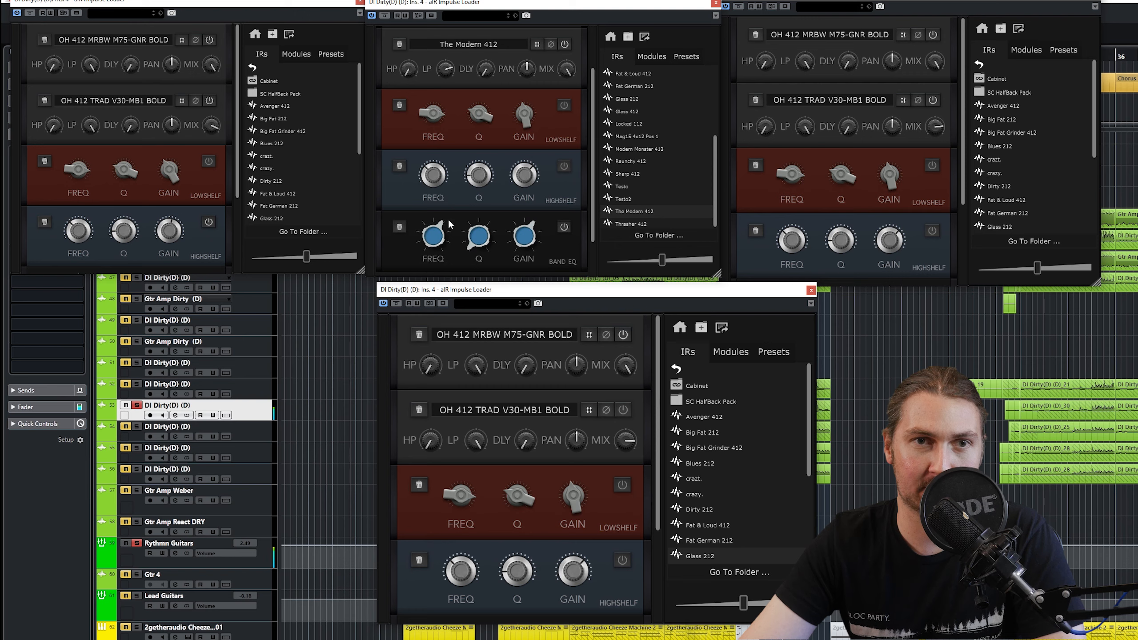
Step: Add a second EQ Band to the end of the second loader's chain and adjust its frequency, Q and gain, with the gain at about -2.3 dB
scroll(556, 197, "down", 1)
left_click(651, 56)
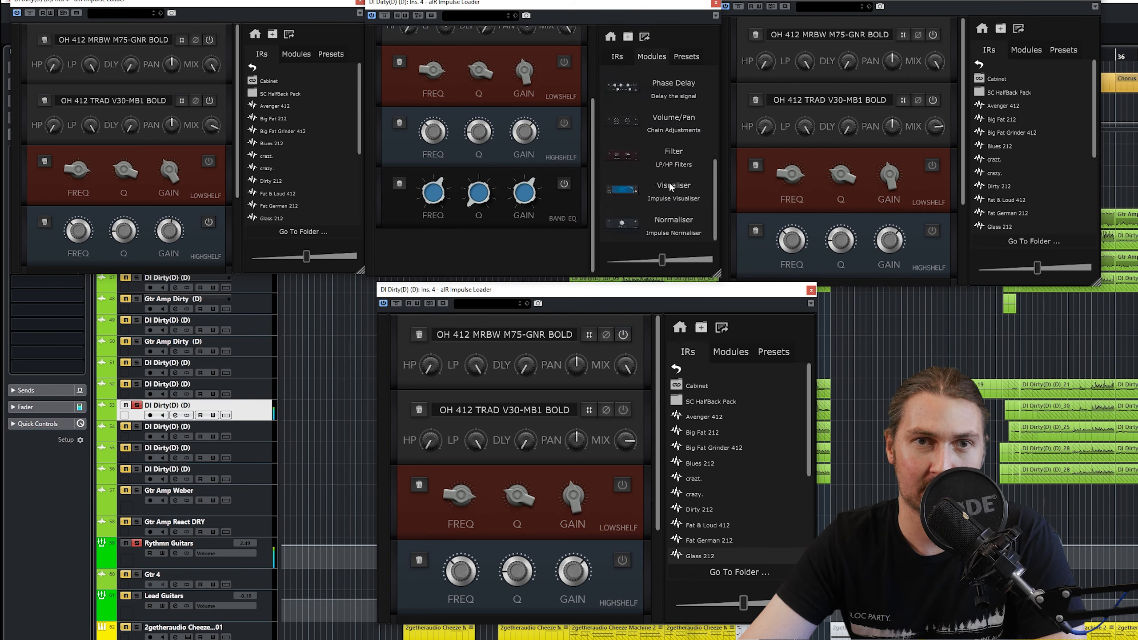
scroll(671, 165, "up", 5)
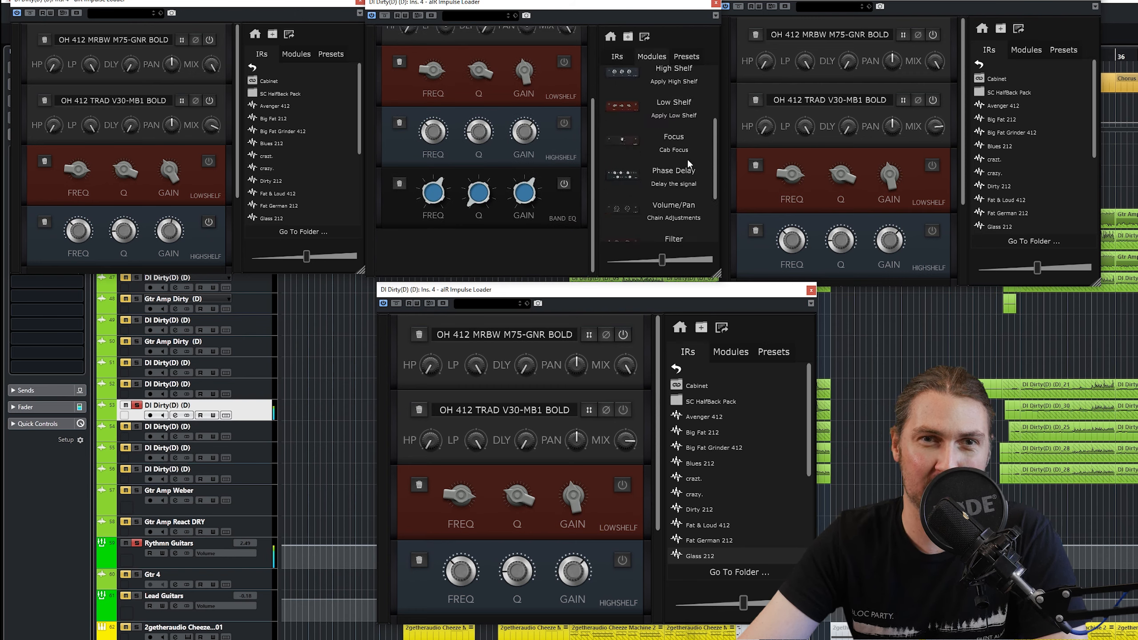
left_click_drag(665, 157, 493, 243)
mouse_move(523, 271)
mouse_move(433, 271)
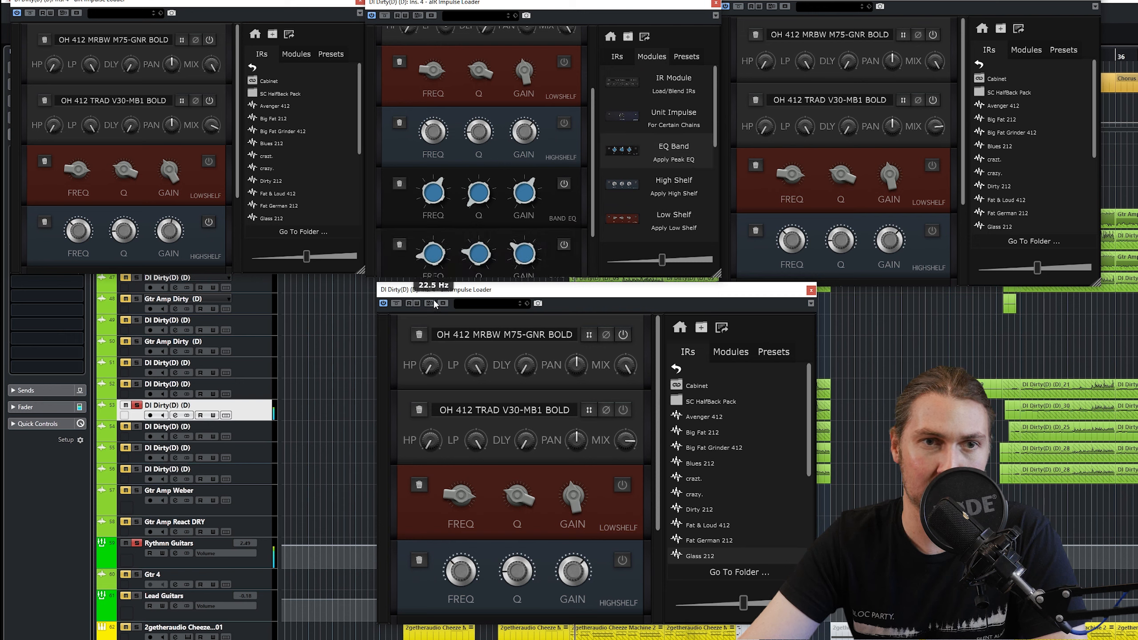
left_click_drag(479, 256, 480, 233)
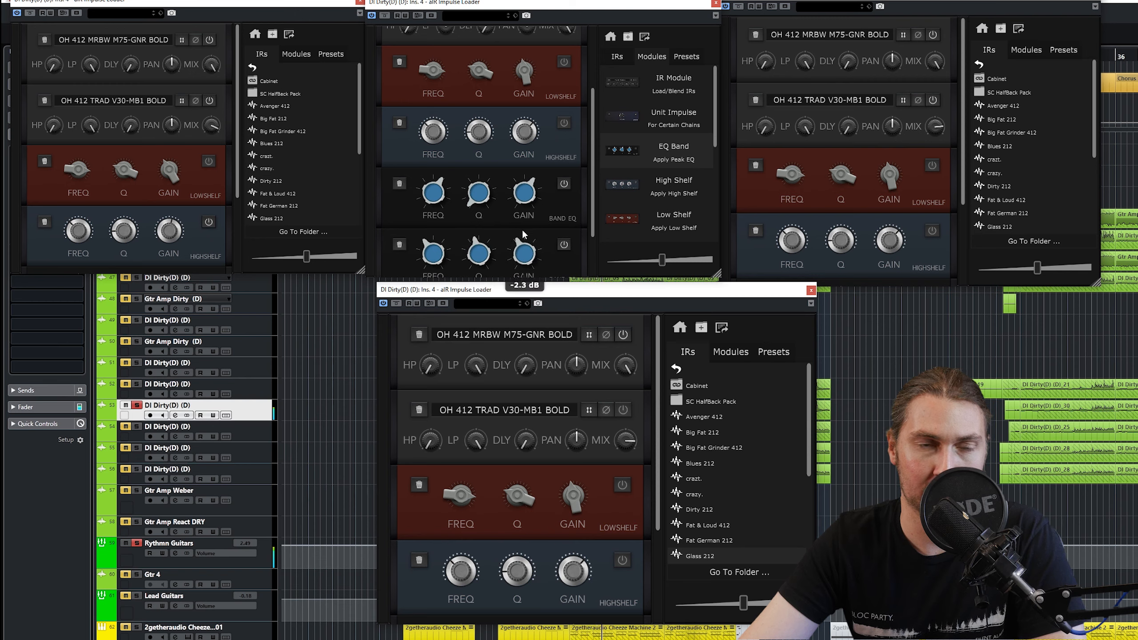
Step: Compare the first two DI Dirty tracks soloed together, and leave only the first one soloed and selected
left_click(136, 384)
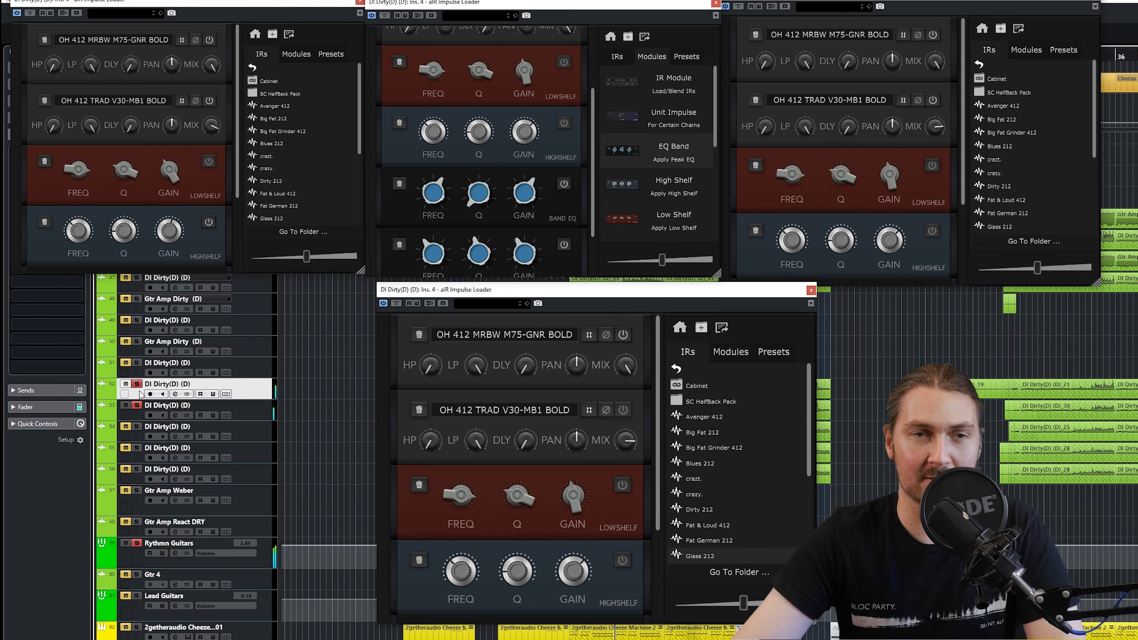
left_click(187, 407)
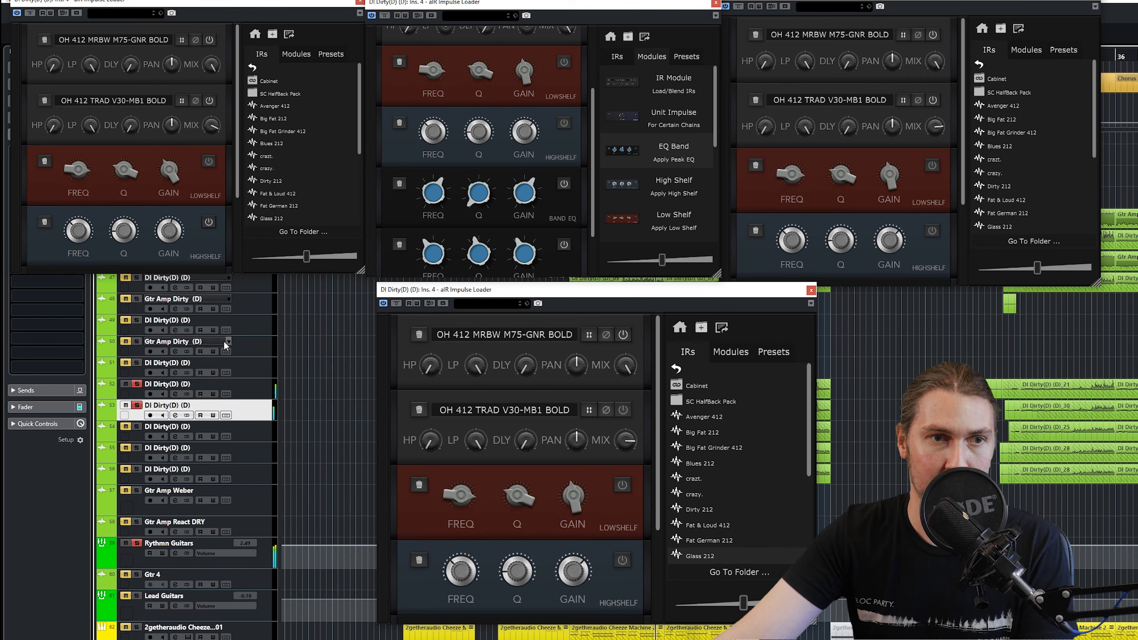
left_click(136, 405)
left_click(156, 390)
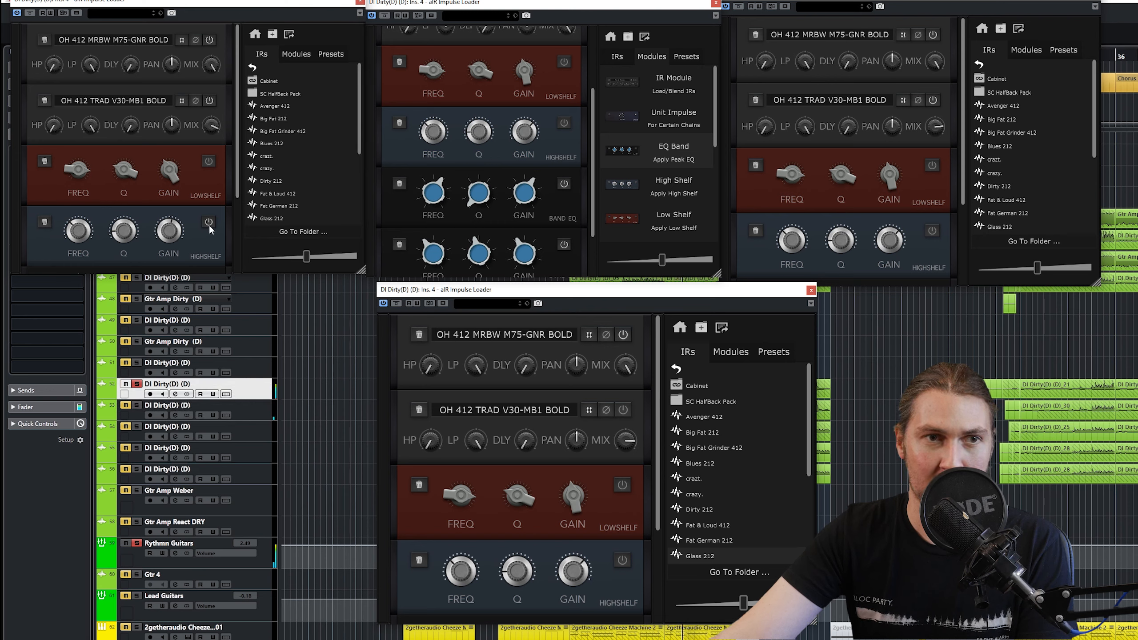
Step: Lower the second IR's Mix in the first loader and adjust its High Shelf, with the Q at about 1.3
mouse_move(210, 131)
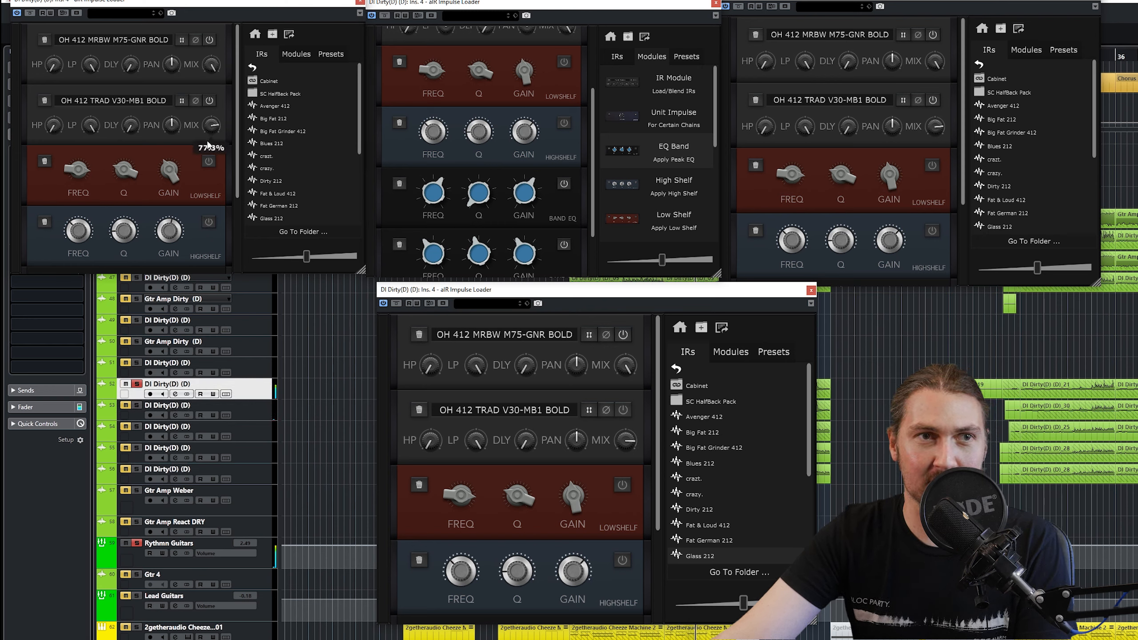
left_click_drag(210, 131, 208, 167)
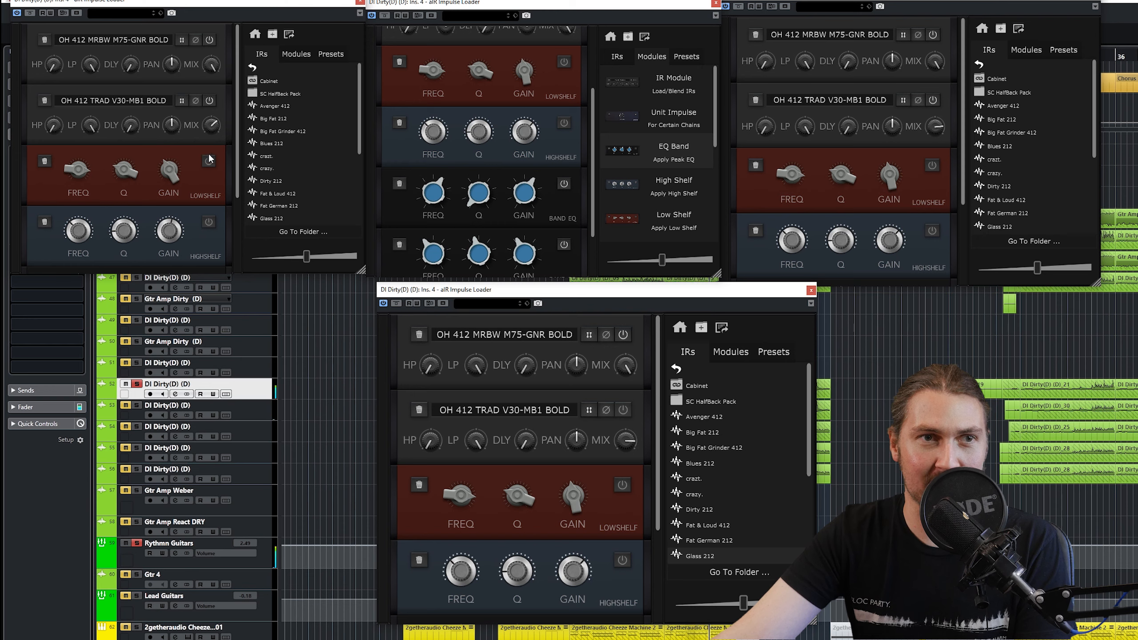
scroll(223, 189, "down", 2)
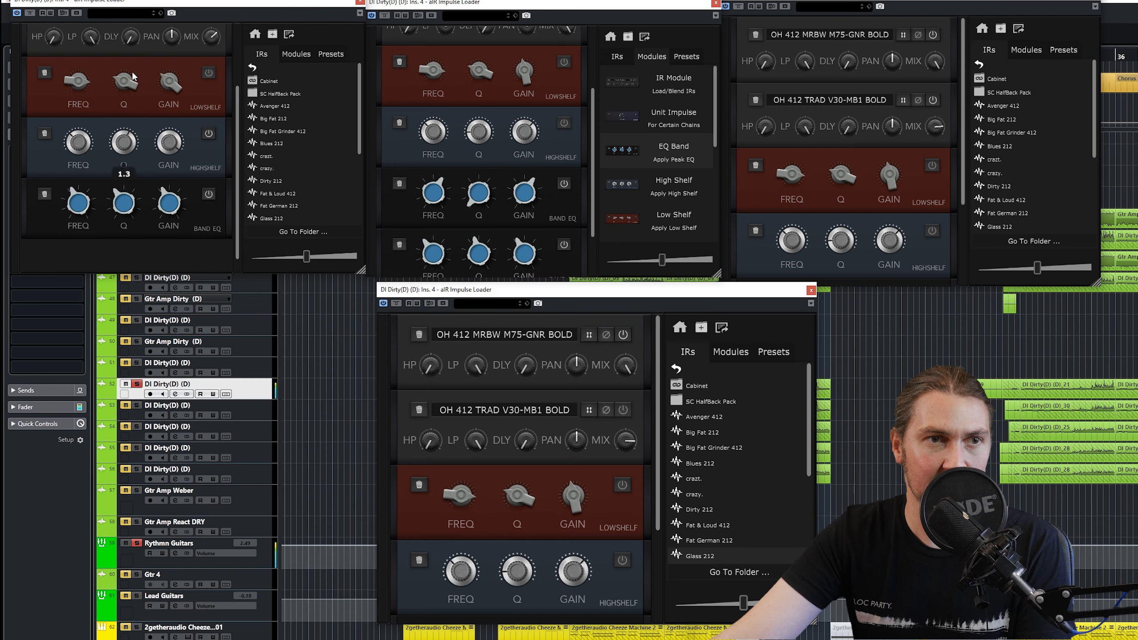
left_click_drag(181, 140, 157, 218)
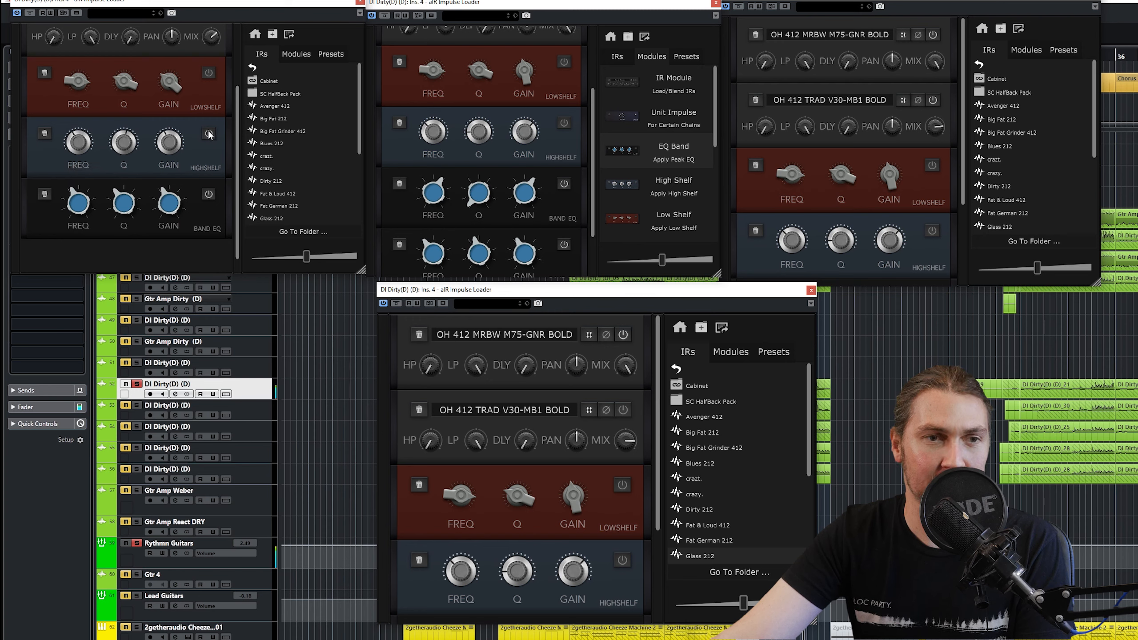
Step: Solo the third of the four DI Dirty tracks and browse to the main list of IR folders in its loader
left_click(197, 406)
left_click(197, 428)
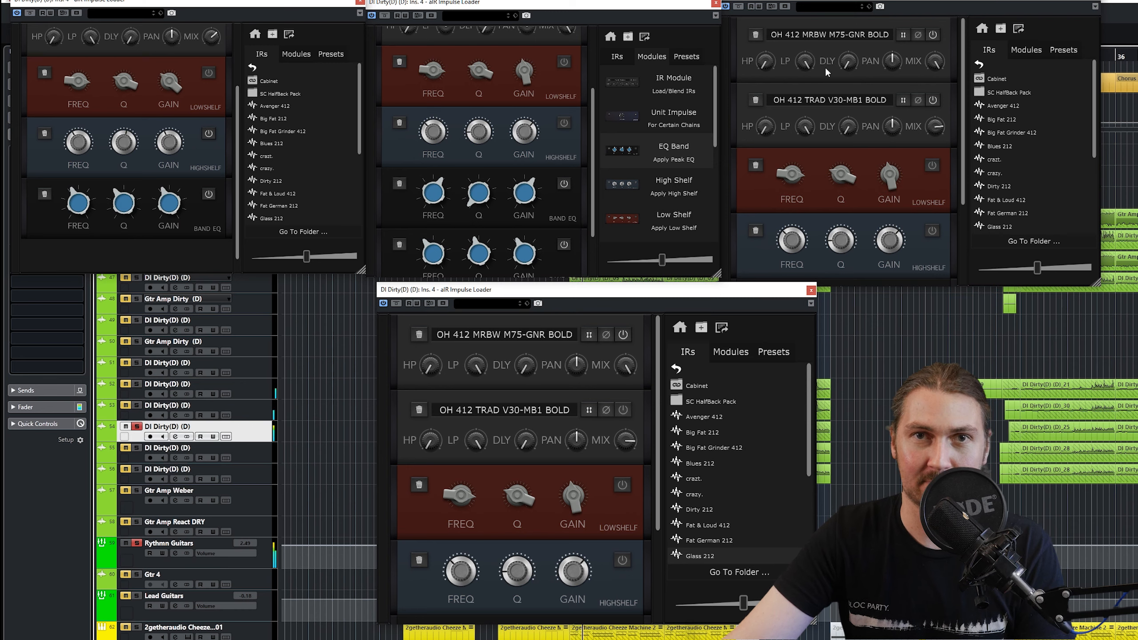
left_click(1017, 101)
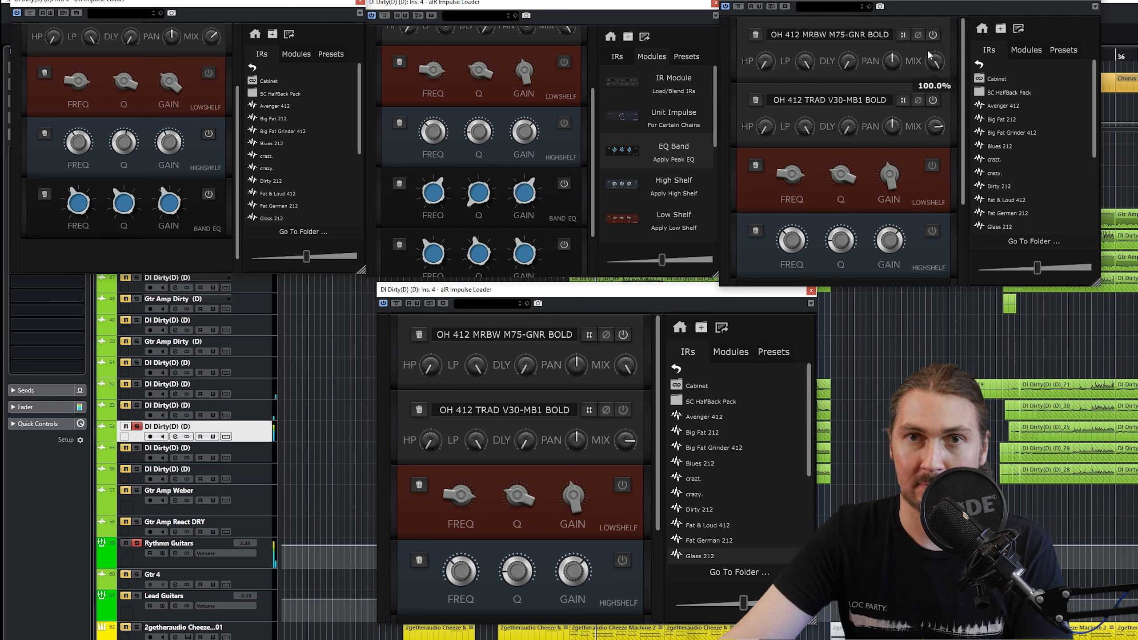
left_click(995, 48)
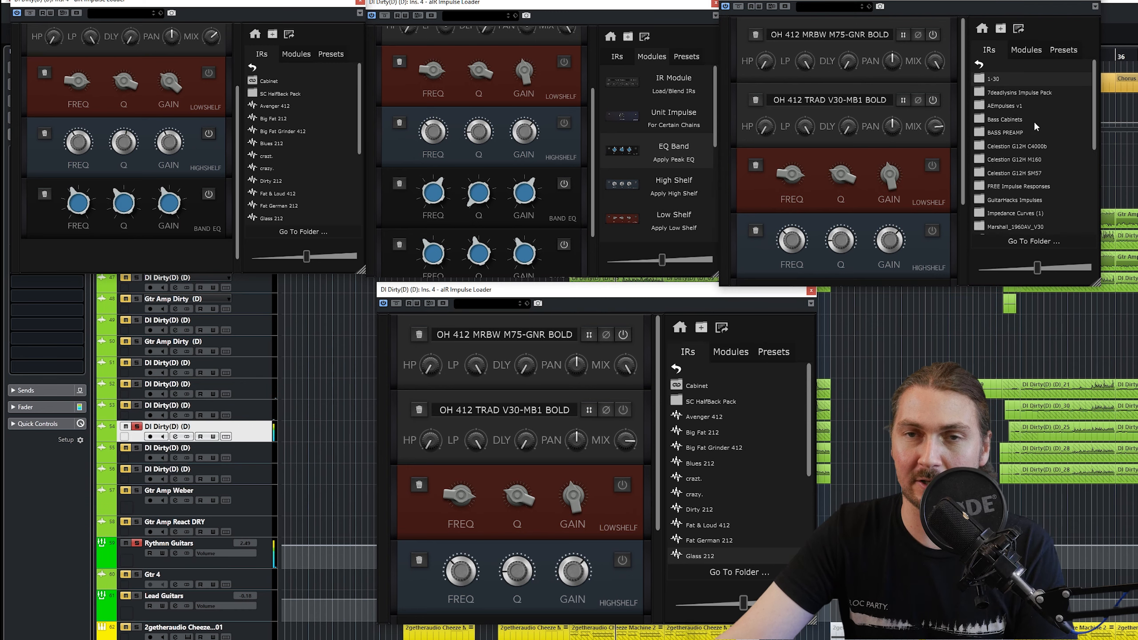
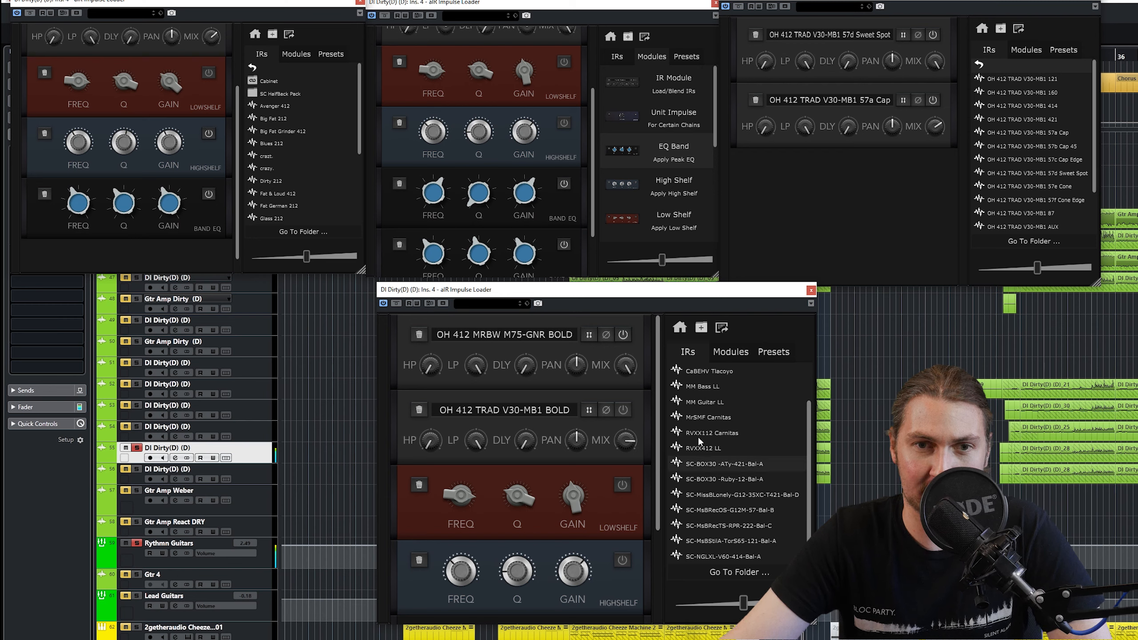
Step: Load SC-BOX30 -ATy-421-Bal-A into the fourth loader's first slot, and audition IRs in the second, settling on SC-MsBRecOS-G12M-57-Bal-B
double_click(701, 465)
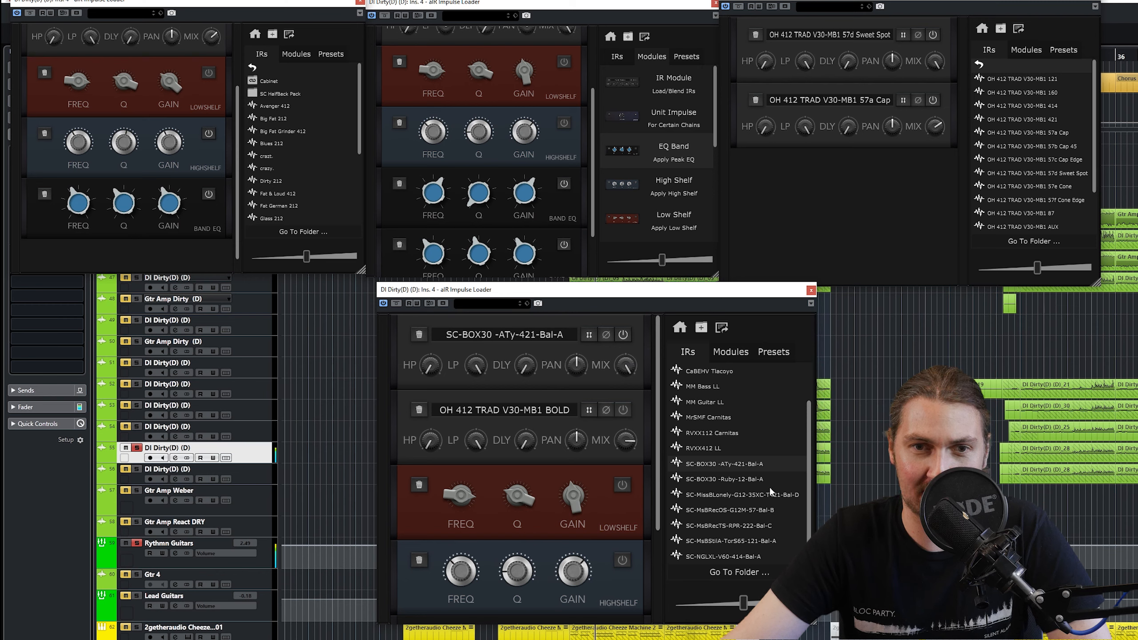
left_click_drag(729, 510, 556, 420)
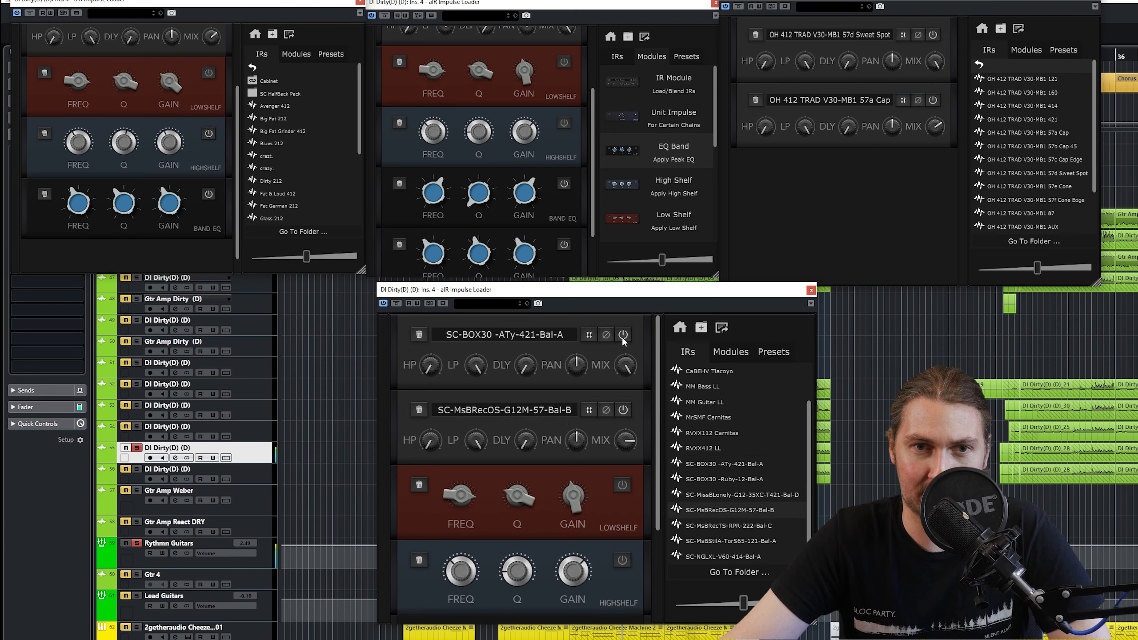
left_click_drag(728, 525, 599, 426)
left_click_drag(759, 544, 577, 428)
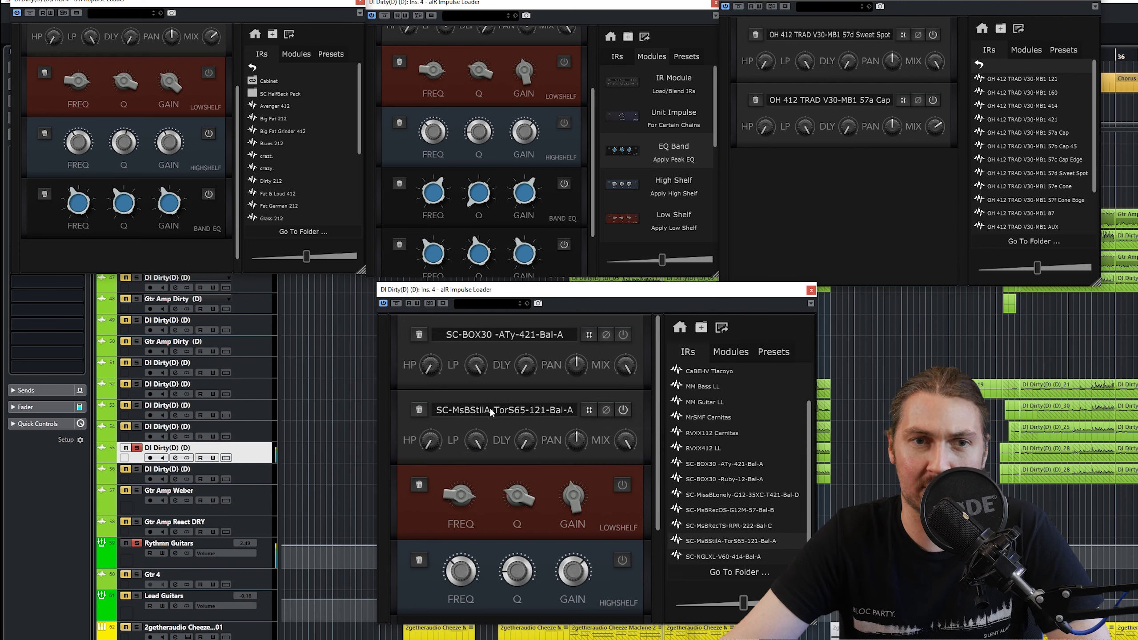
left_click_drag(729, 510, 615, 452)
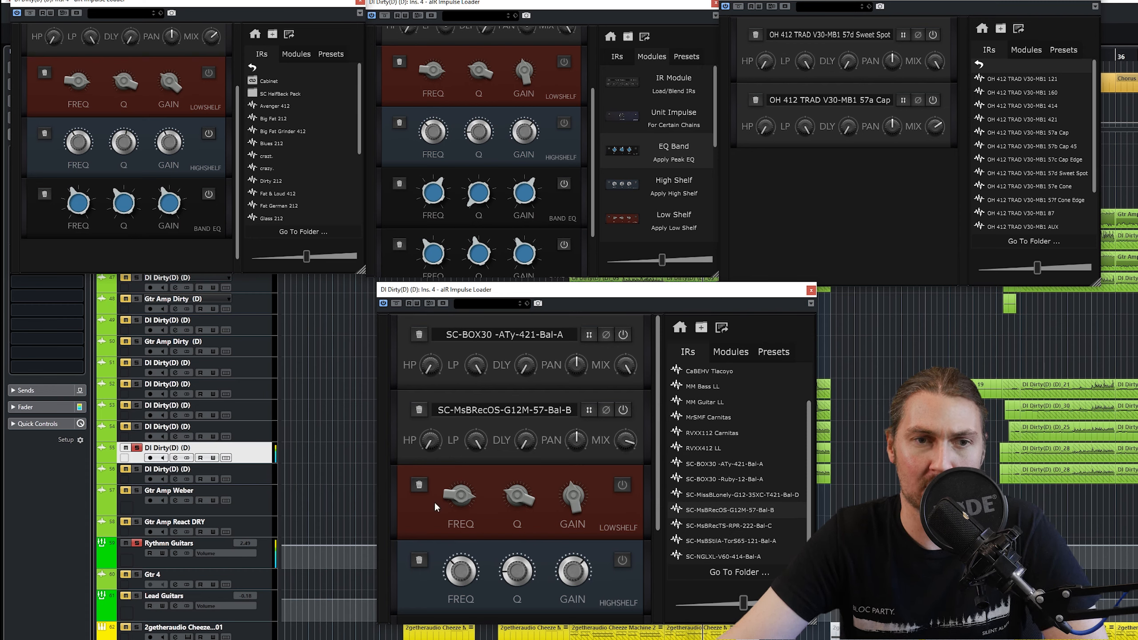
Step: Remove the Low Shelf and High Shelf from the fourth loader, and shape its sound with the existing Band EQ plus a second EQ Band
left_click(418, 484)
left_click(419, 485)
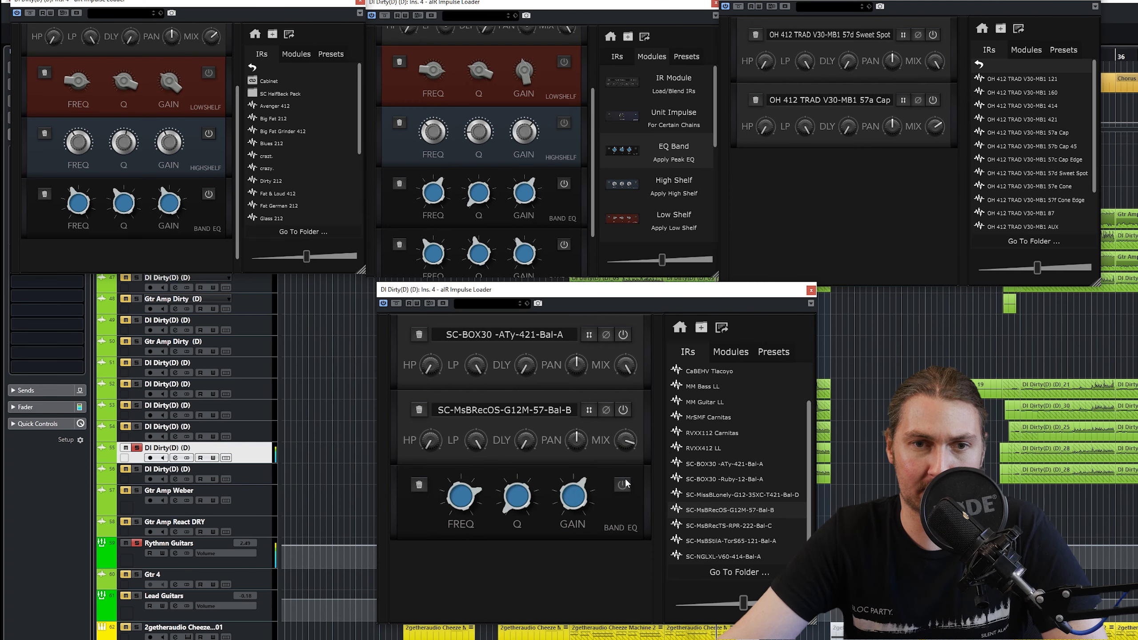
left_click_drag(578, 493, 580, 483)
left_click_drag(465, 502, 516, 475)
mouse_move(573, 495)
left_mouse_down()
mouse_move(575, 511)
mouse_move(573, 500)
left_mouse_up()
left_click_drag(470, 503, 450, 509)
left_click(731, 351)
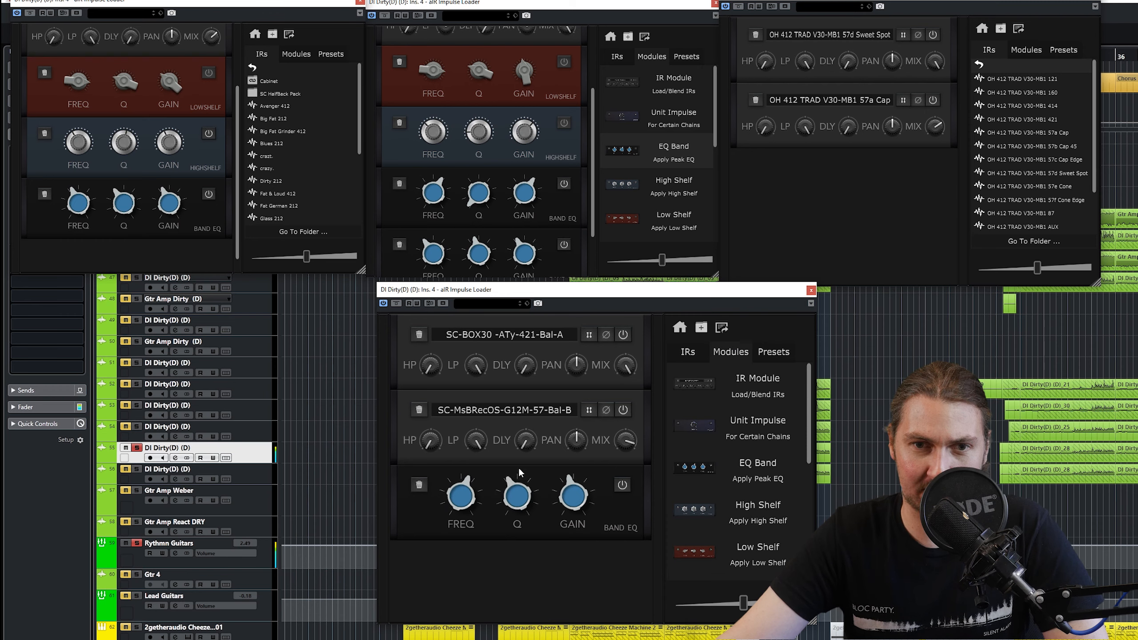
left_click_drag(751, 476, 571, 548)
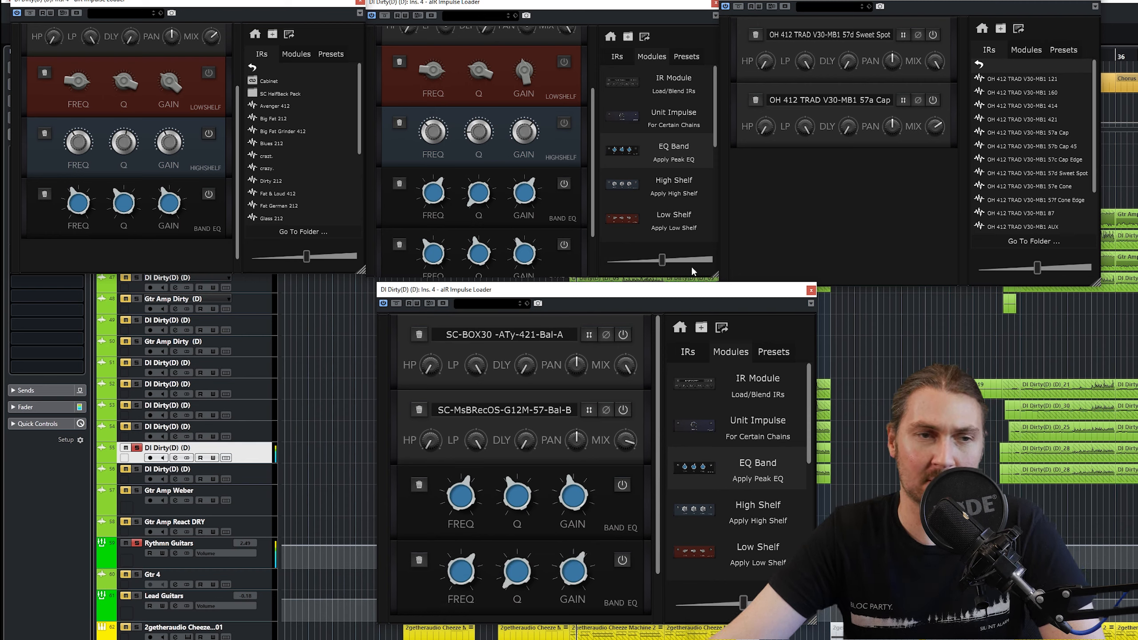
Step: Solo all four DI Dirty tracks together, and clear the solo through the Rythmn Guitars group to hear the full mix
left_click(136, 426)
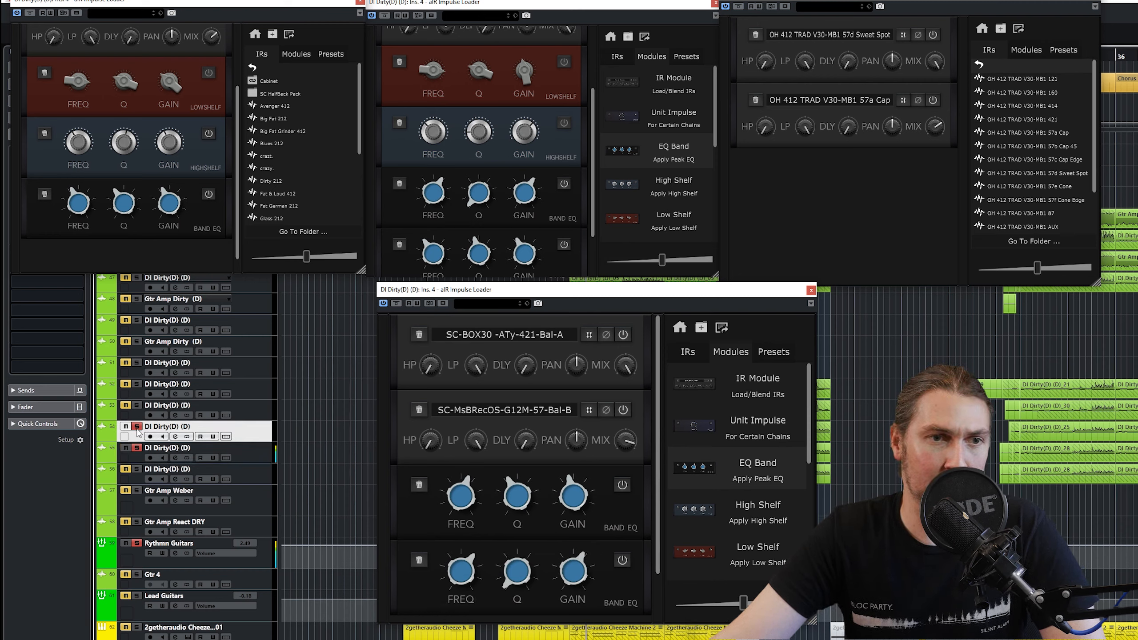
left_click(137, 405)
left_click(136, 384)
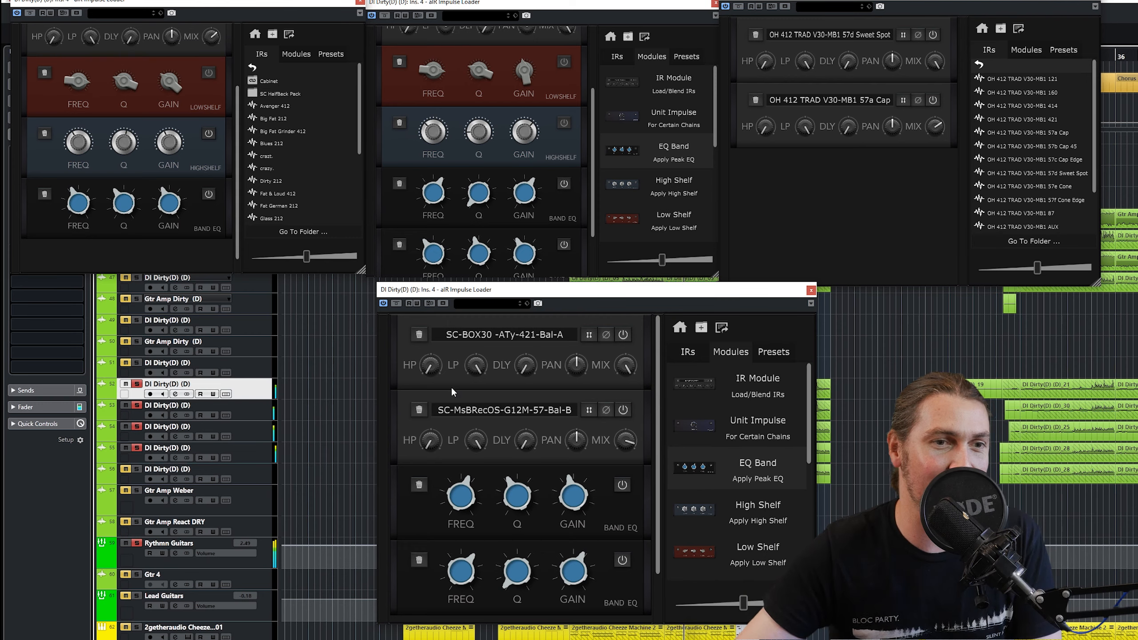
left_click(138, 551)
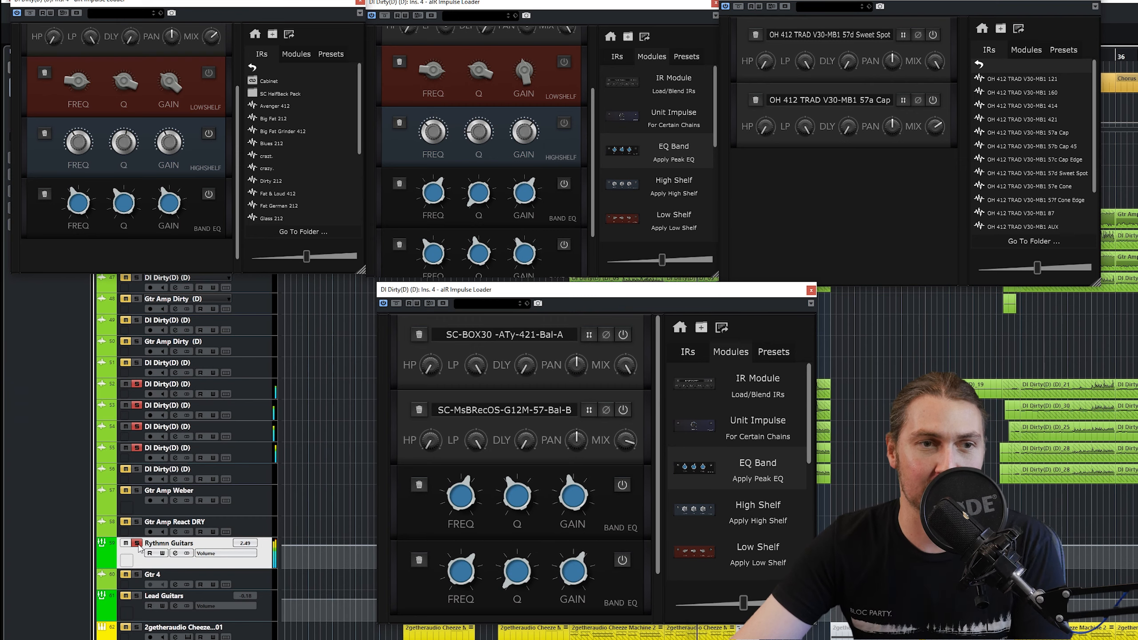
left_click(138, 544)
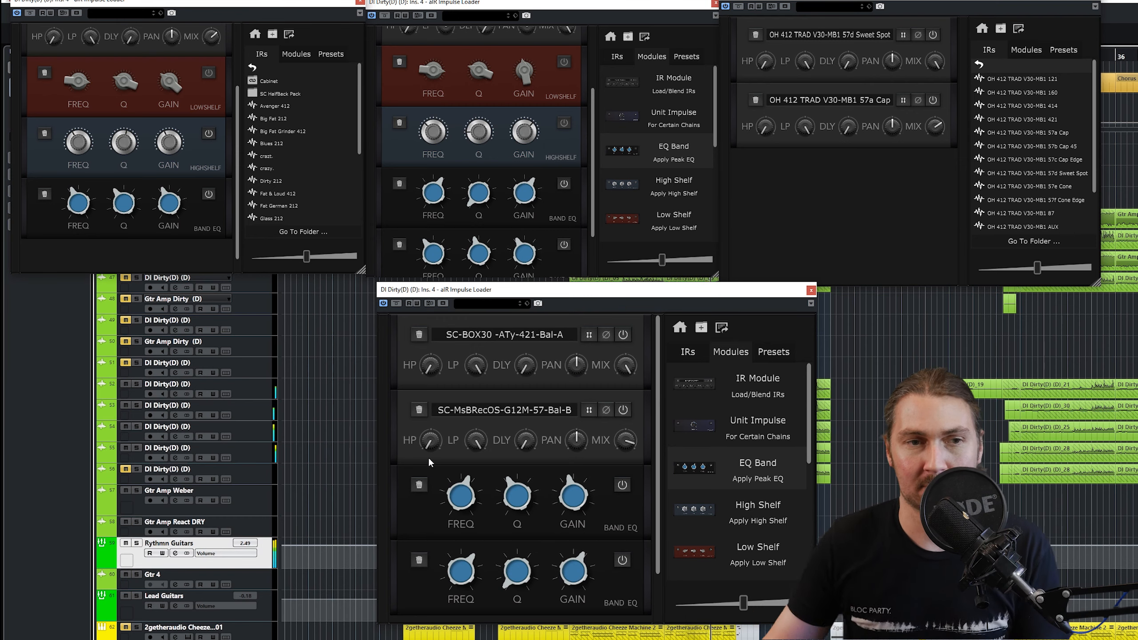
Step: Lower the Rythmn Guitars volume to -4.68 and bring up the guitar channels in the mixer
left_click_drag(327, 1, 409, 0)
left_click_drag(79, 109, 77, 132)
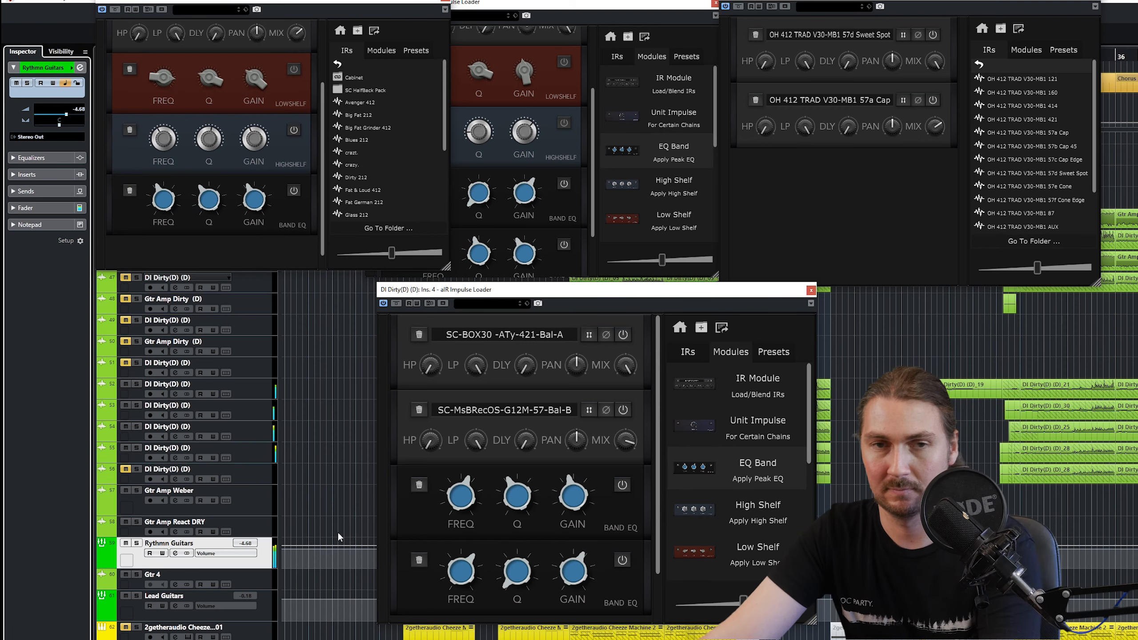
key("F3")
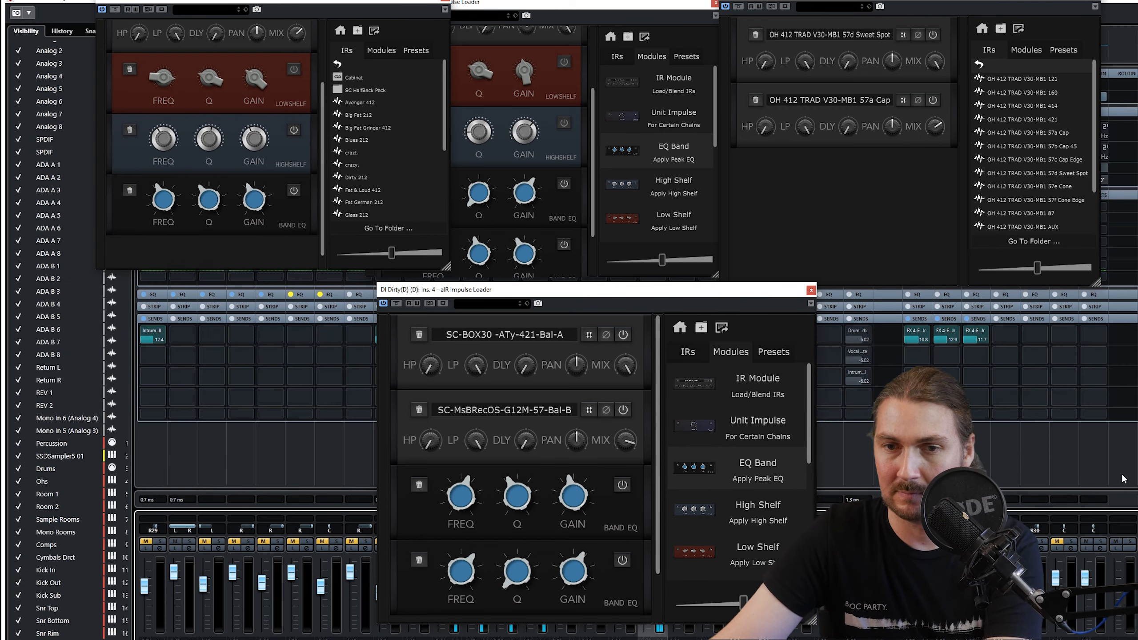
scroll(1115, 448, "right", 8)
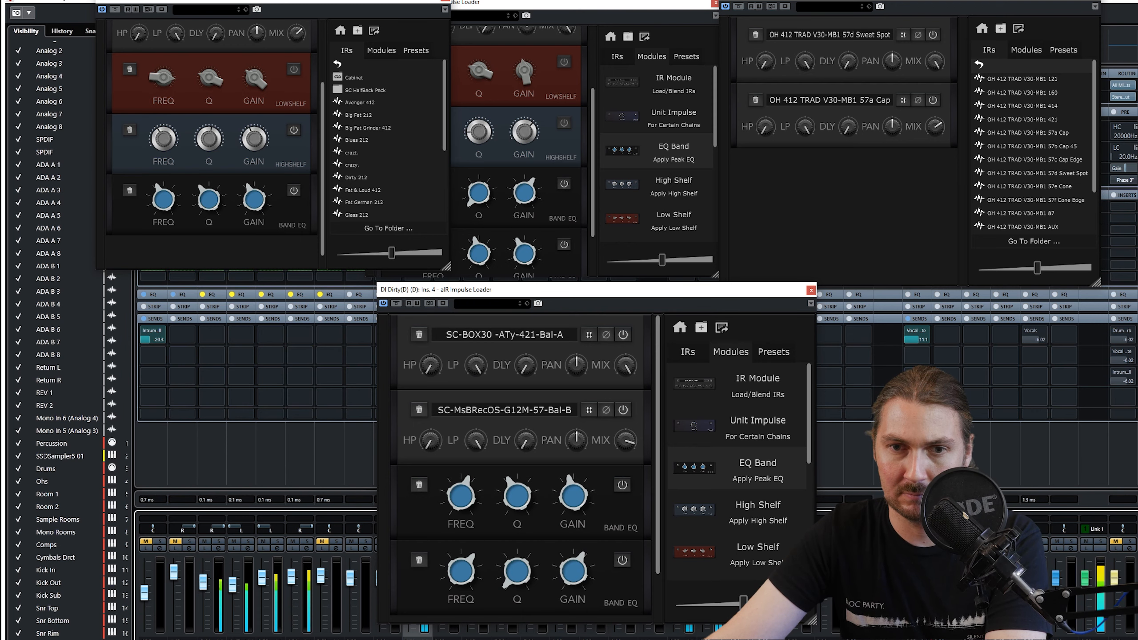
Step: Close all four impulse loader windows and slightly lower the selected Link 1 channel's fader
left_click(810, 289)
left_click_drag(413, 575, 407, 586)
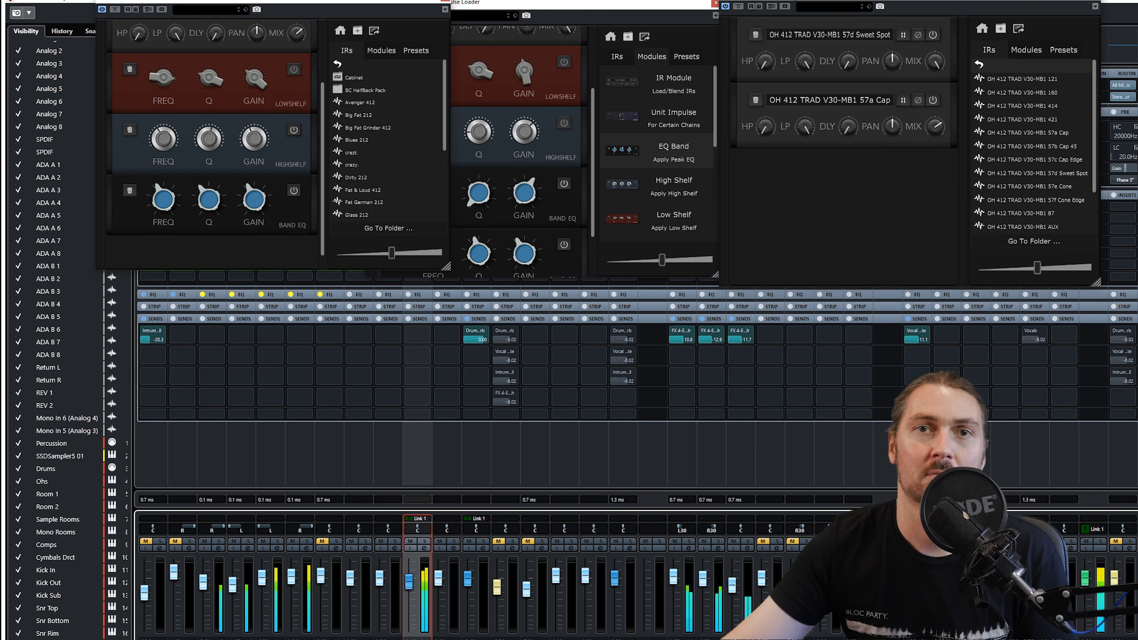
left_click(1094, 3)
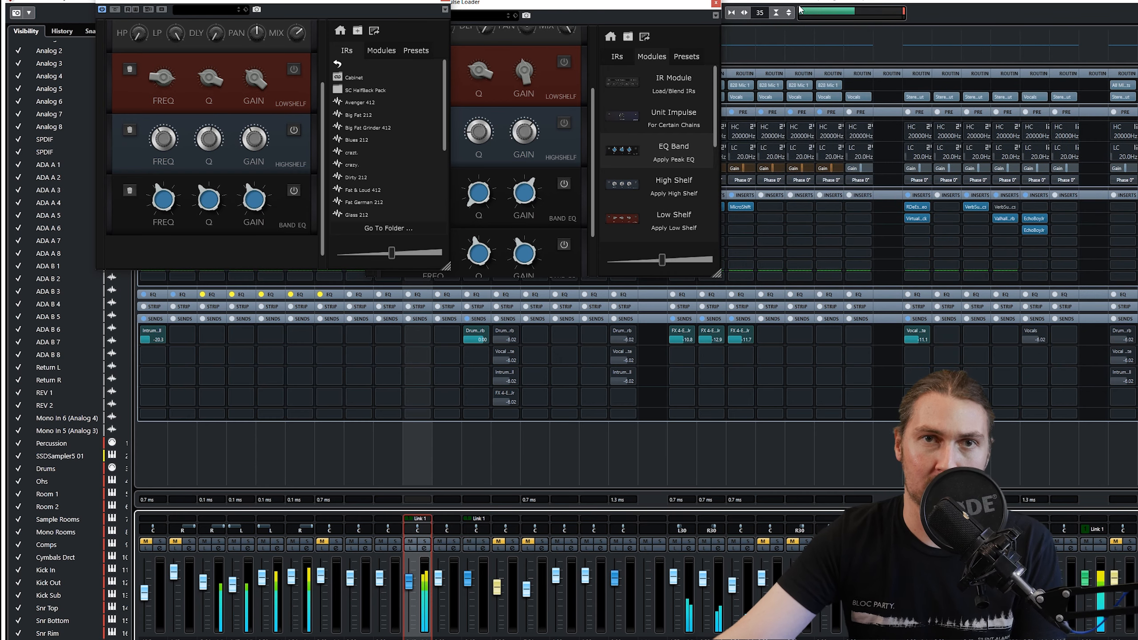
left_click(715, 3)
left_click(452, 2)
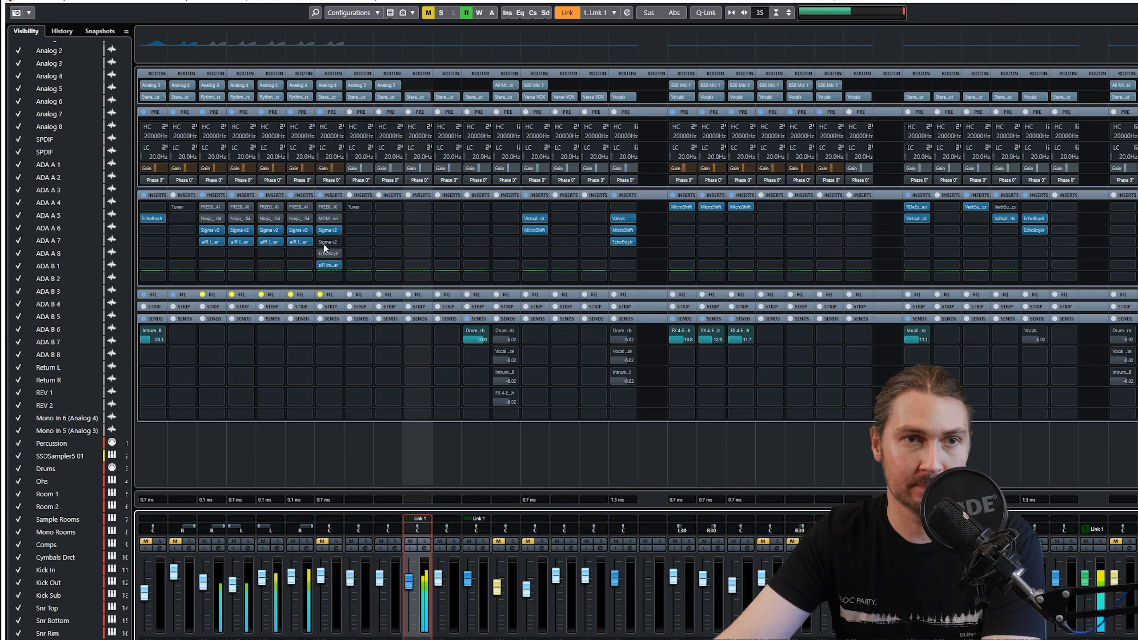
Step: Open the Sigma v2 amp insert on the DI Dirty channel next to the four rhythm channels
left_click(329, 230)
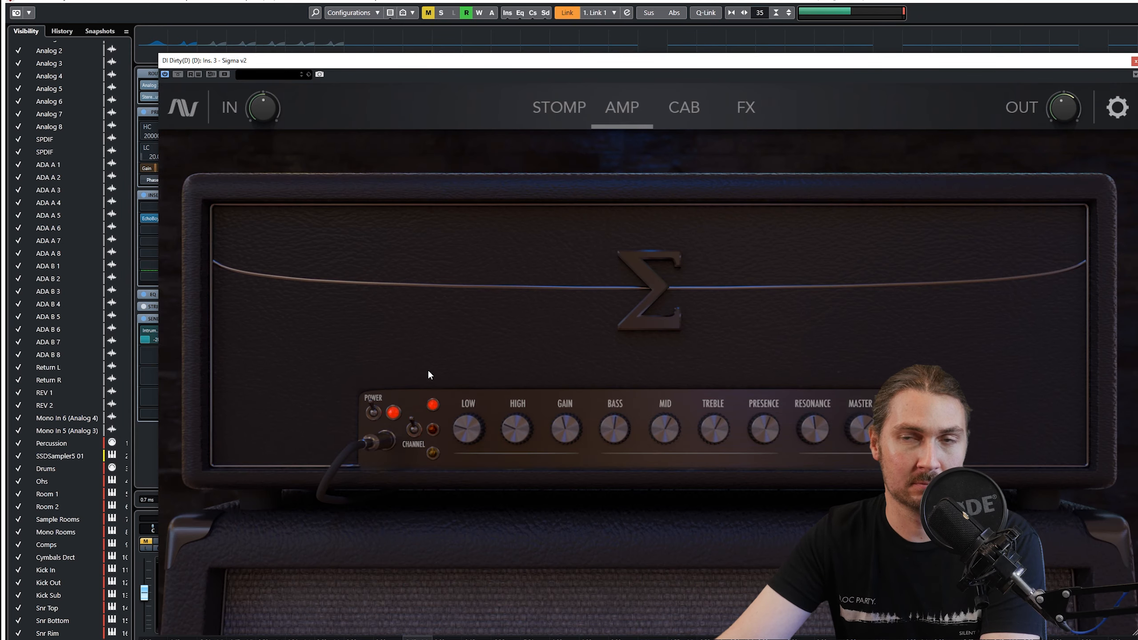